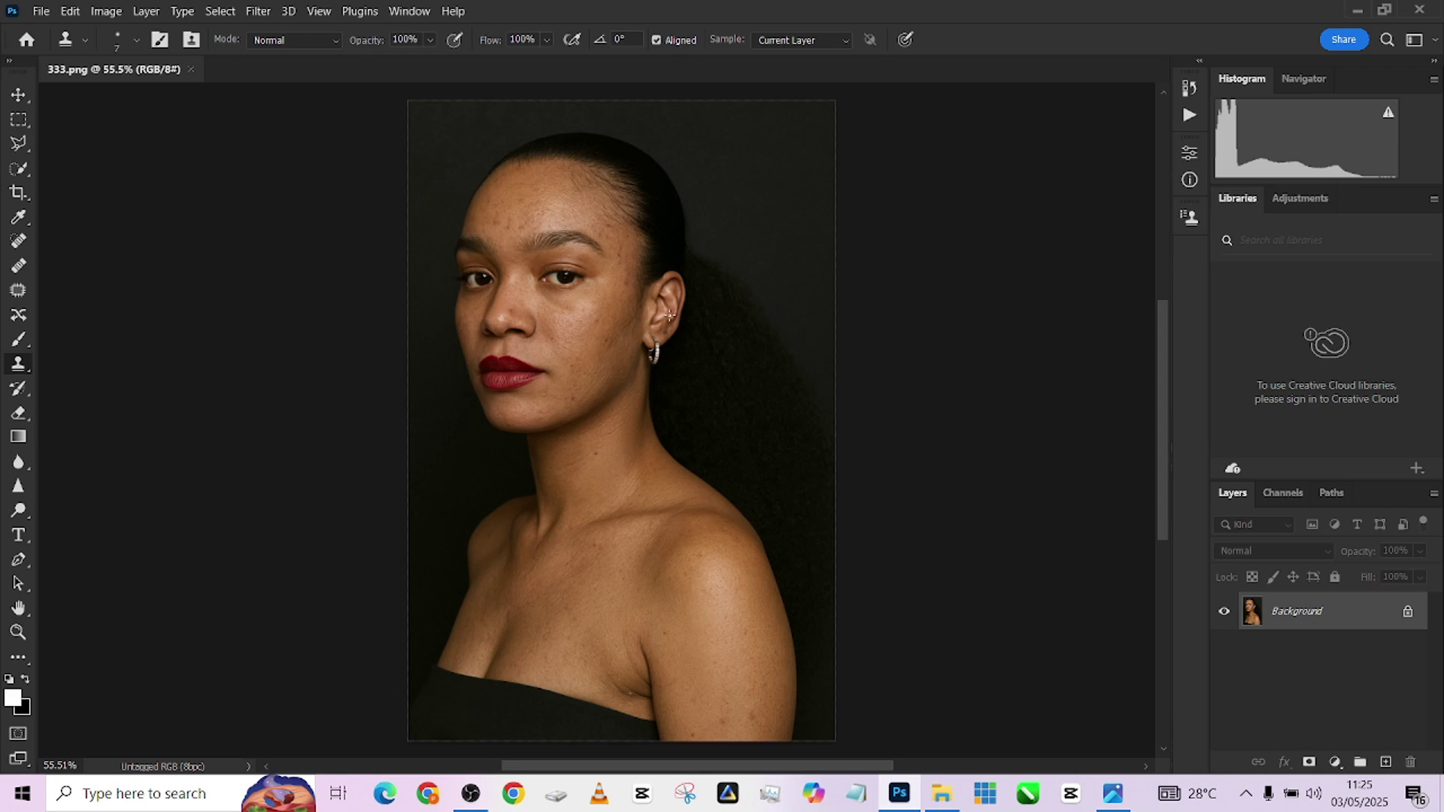
Step: Add a Black & White adjustment layer and set its Reds to -40
click(1336, 762)
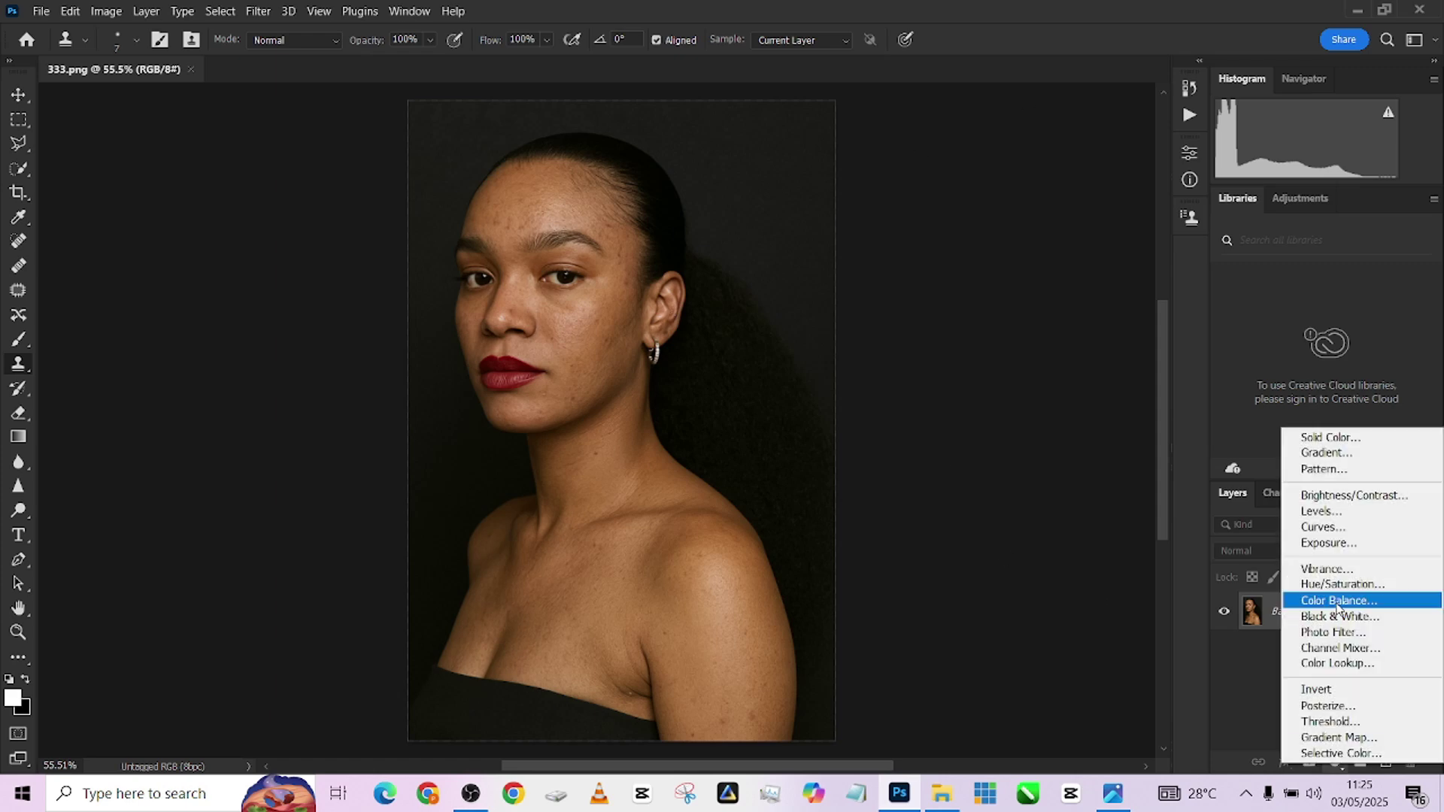
click(1343, 616)
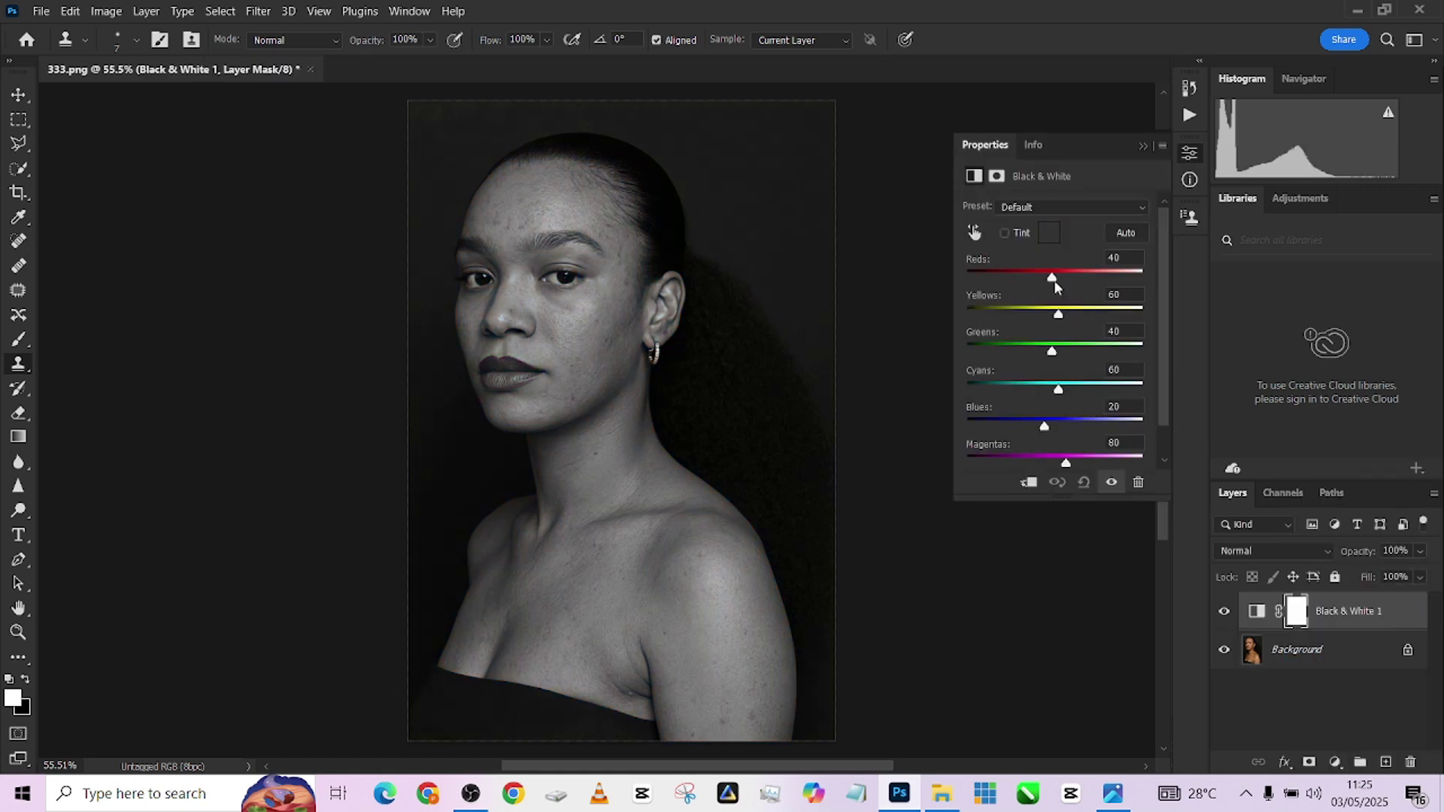
drag(1053, 280, 1024, 289)
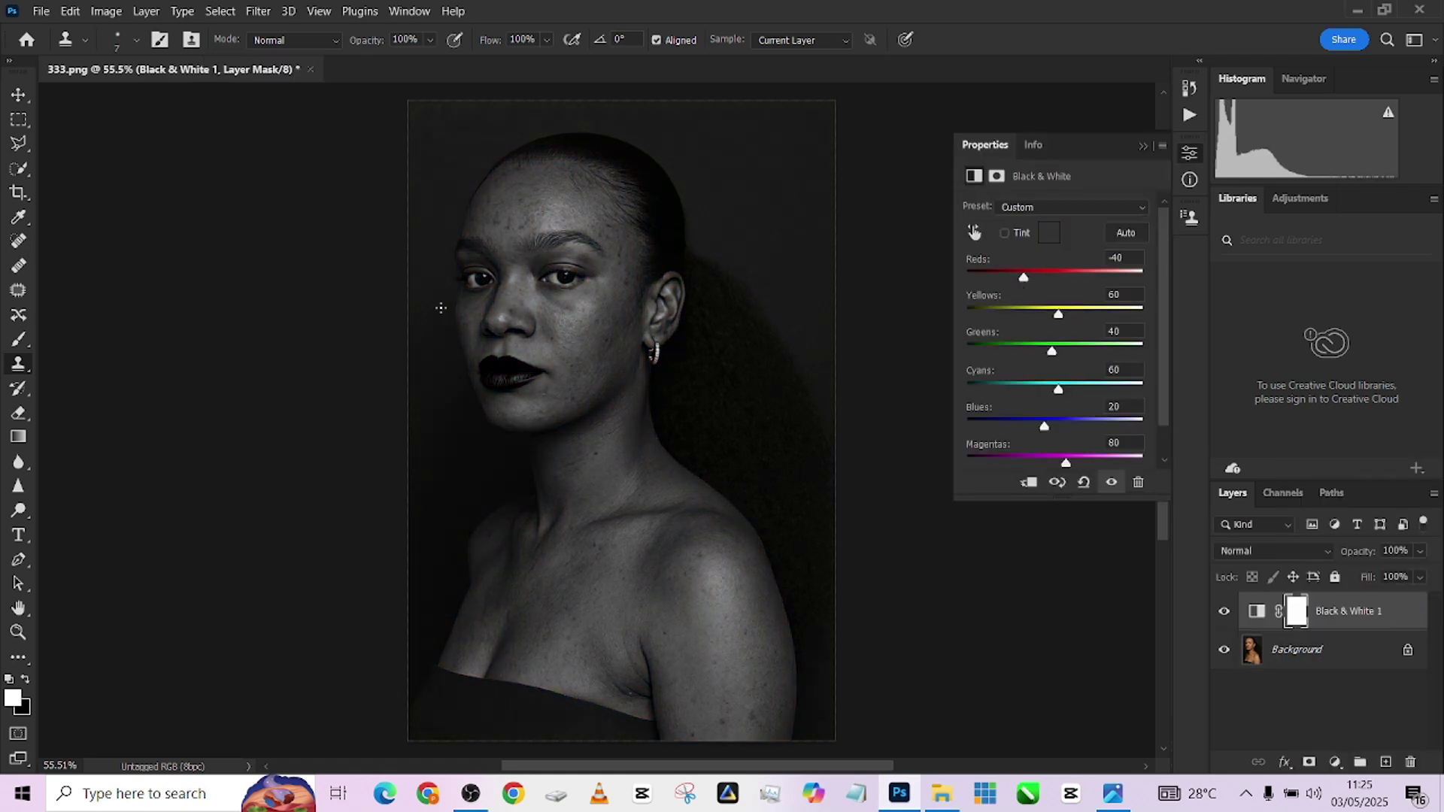
Step: Duplicate the Background layer beneath the Black & White adjustment
scroll(573, 374, up, 5)
drag(529, 406, 624, 637)
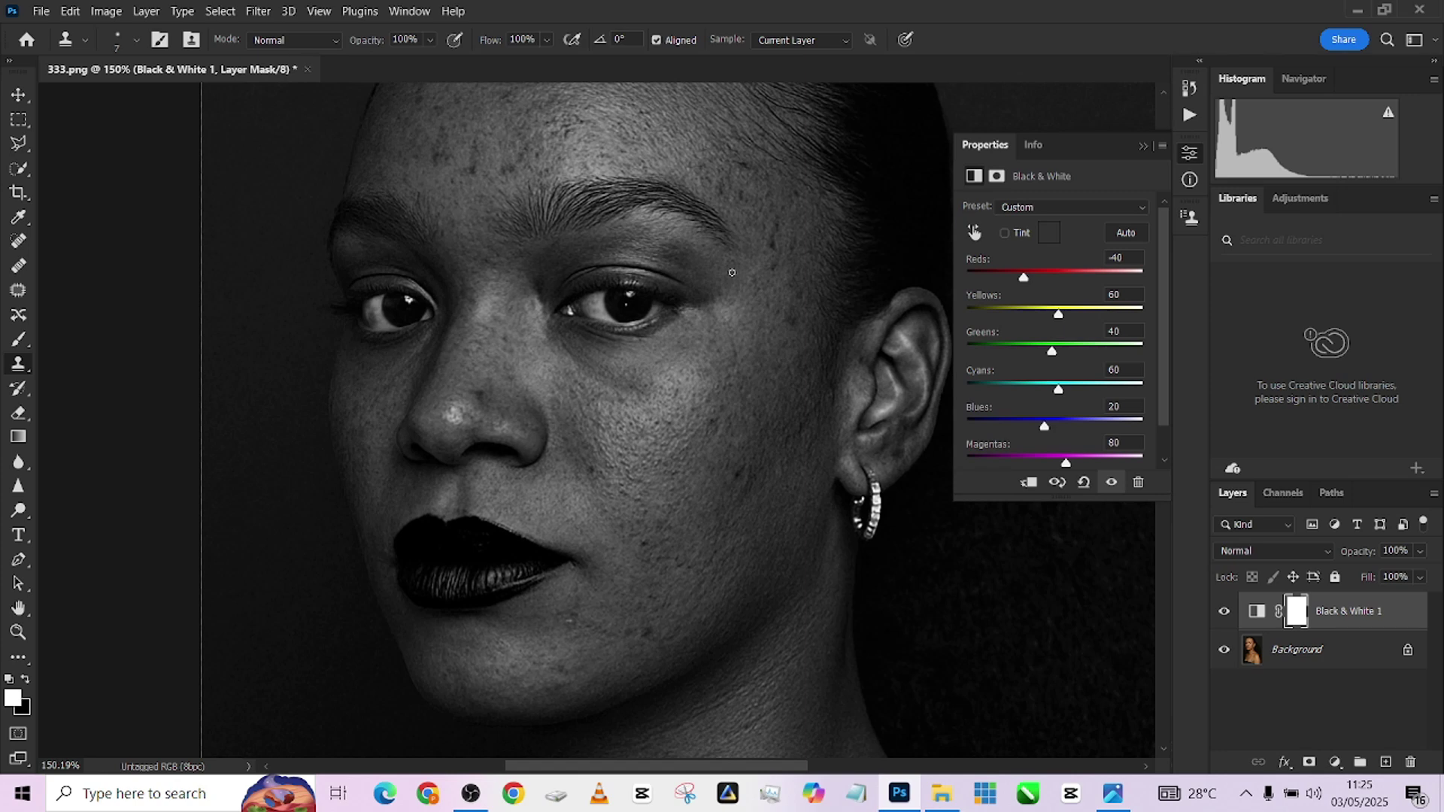
click(1351, 660)
key(ctrl+j)
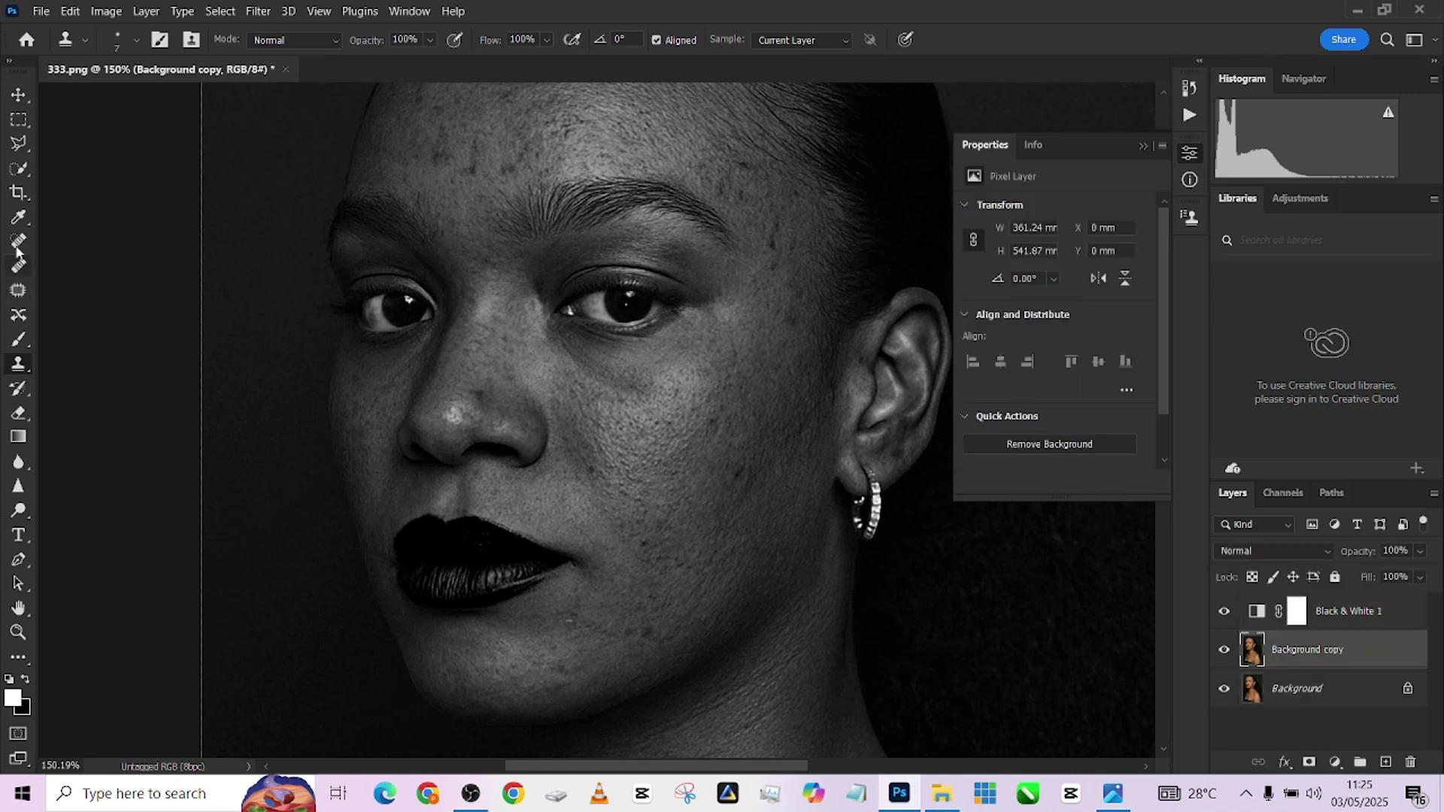
Step: Remove the dark blemishes on the temple, forehead, cheek and jaw of Background copy with the content-aware Spot Healing Brush
click(19, 241)
scroll(552, 373, up, 2)
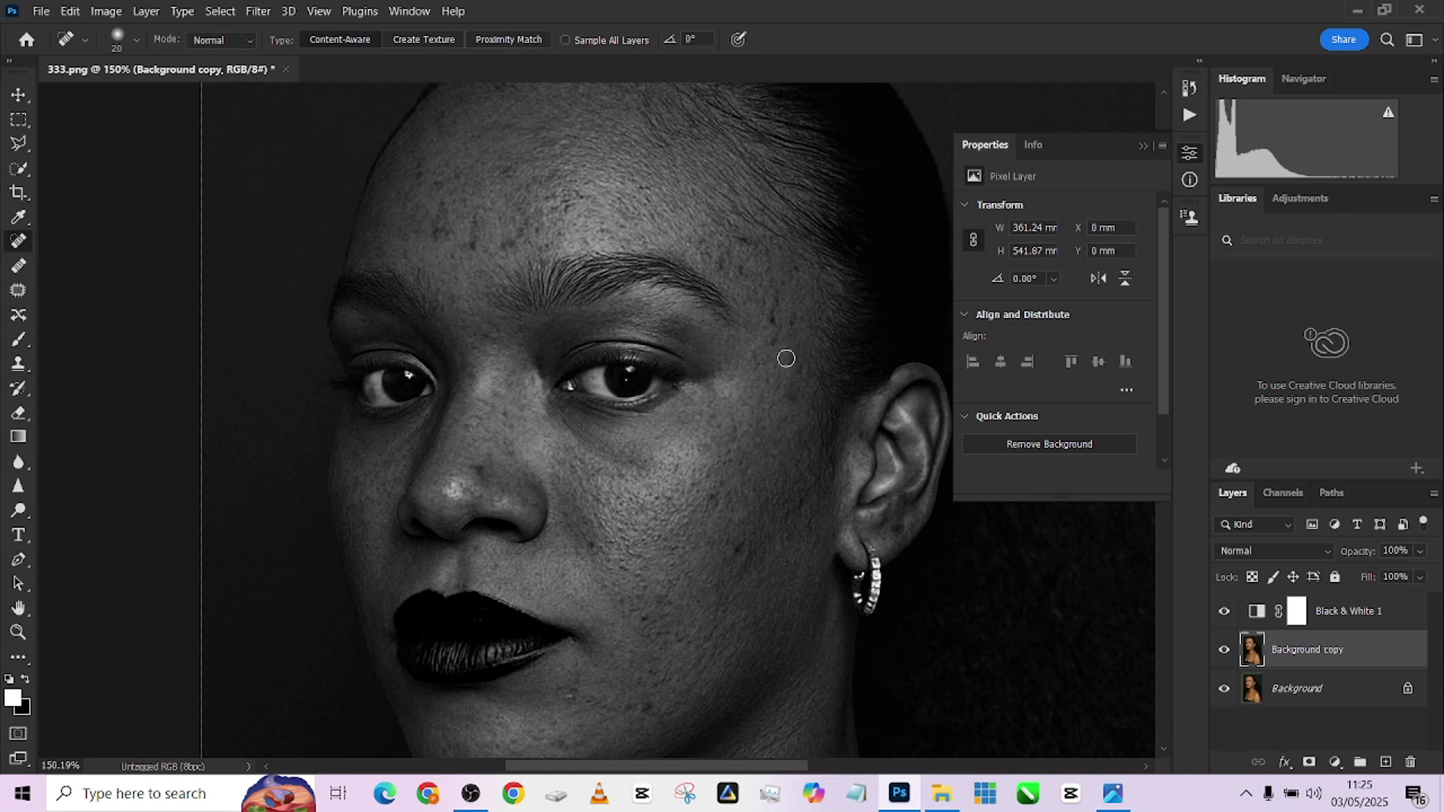
drag(775, 298, 773, 331)
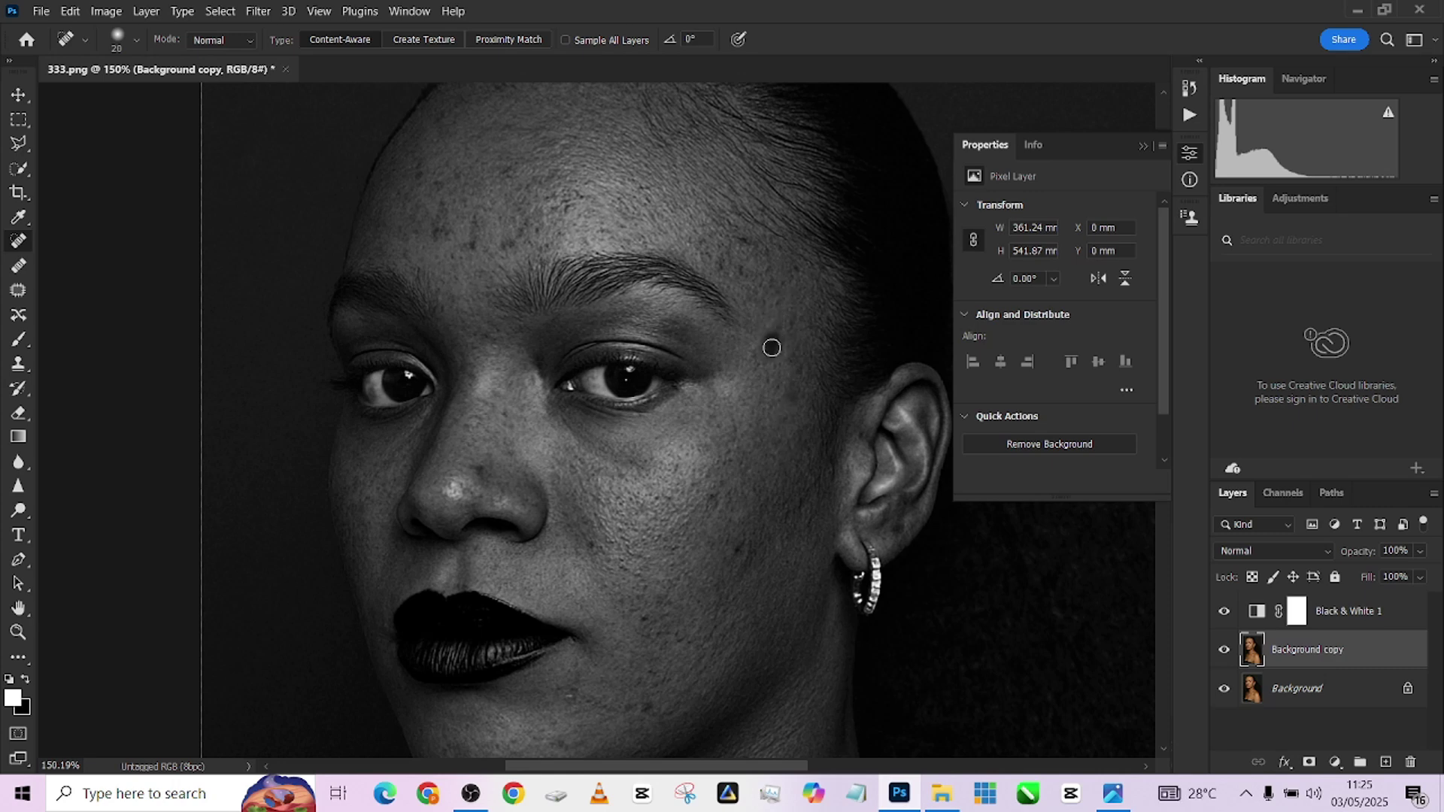
mouse_move(473, 246)
mouse_down()
mouse_move(449, 213)
mouse_move(437, 239)
mouse_up()
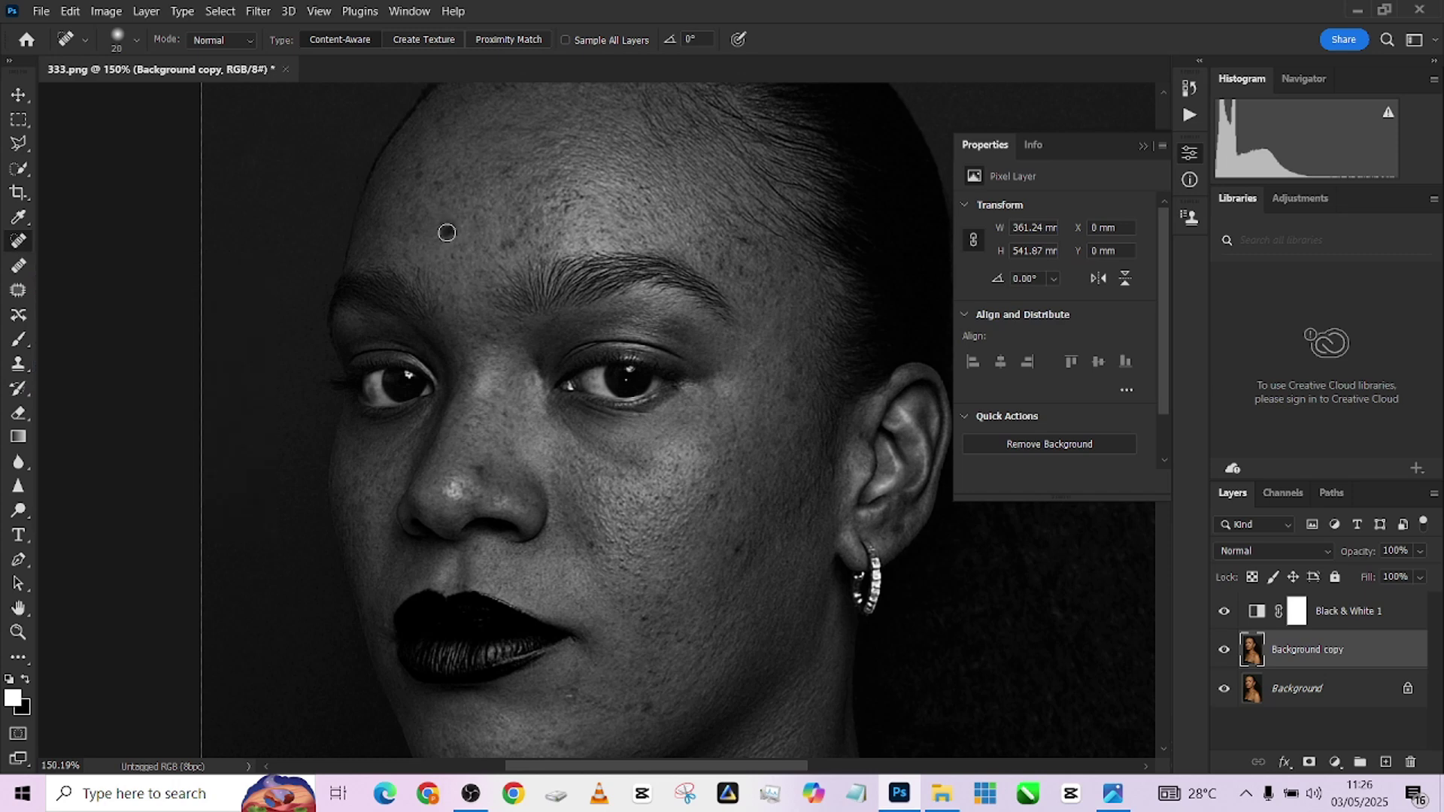
drag(505, 237, 526, 225)
click(564, 206)
click(711, 495)
click(739, 548)
scroll(703, 636, down, 2)
click(642, 629)
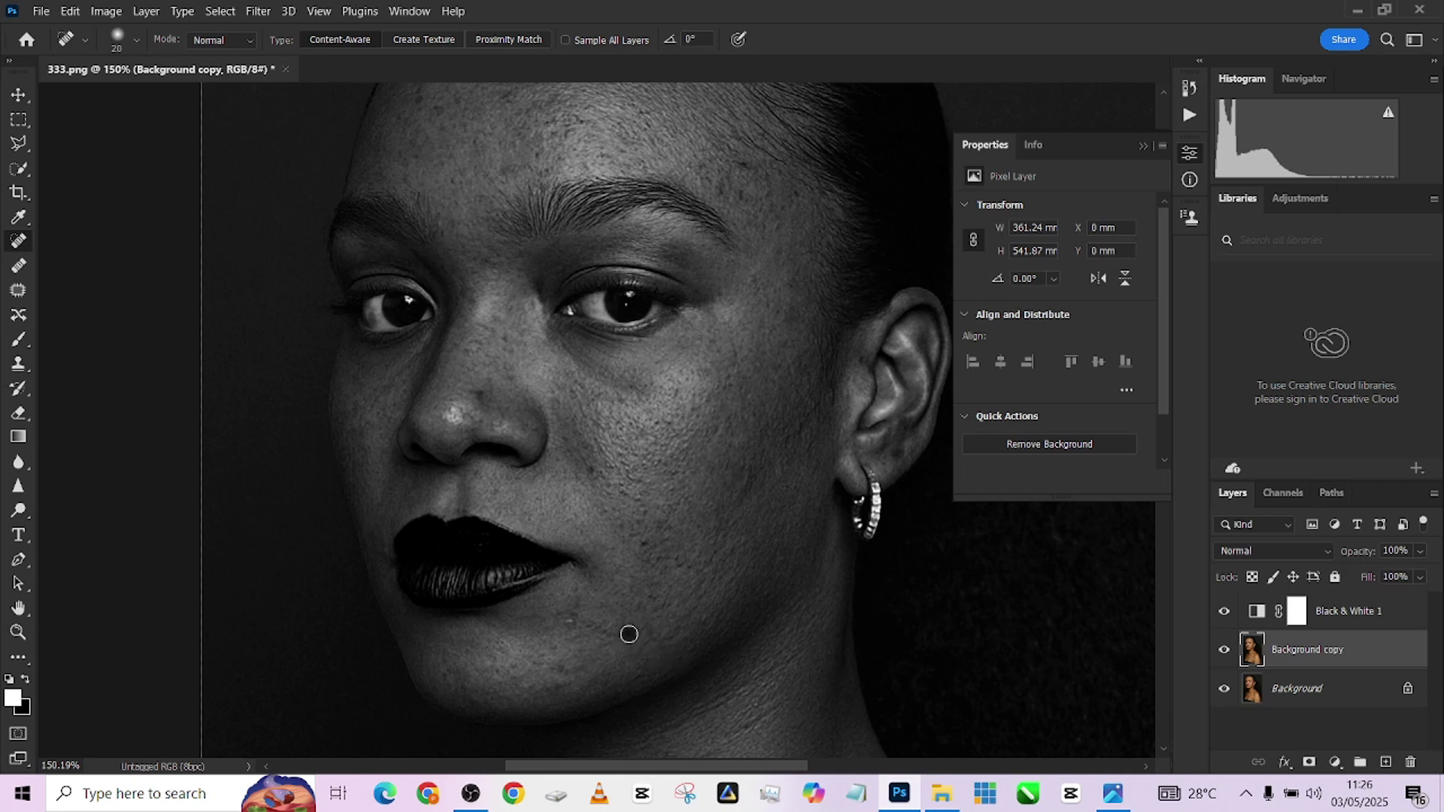
Step: Heal the spot on the nose with the Healing Brush at size 21, sampling clean skin just above it
click(19, 265)
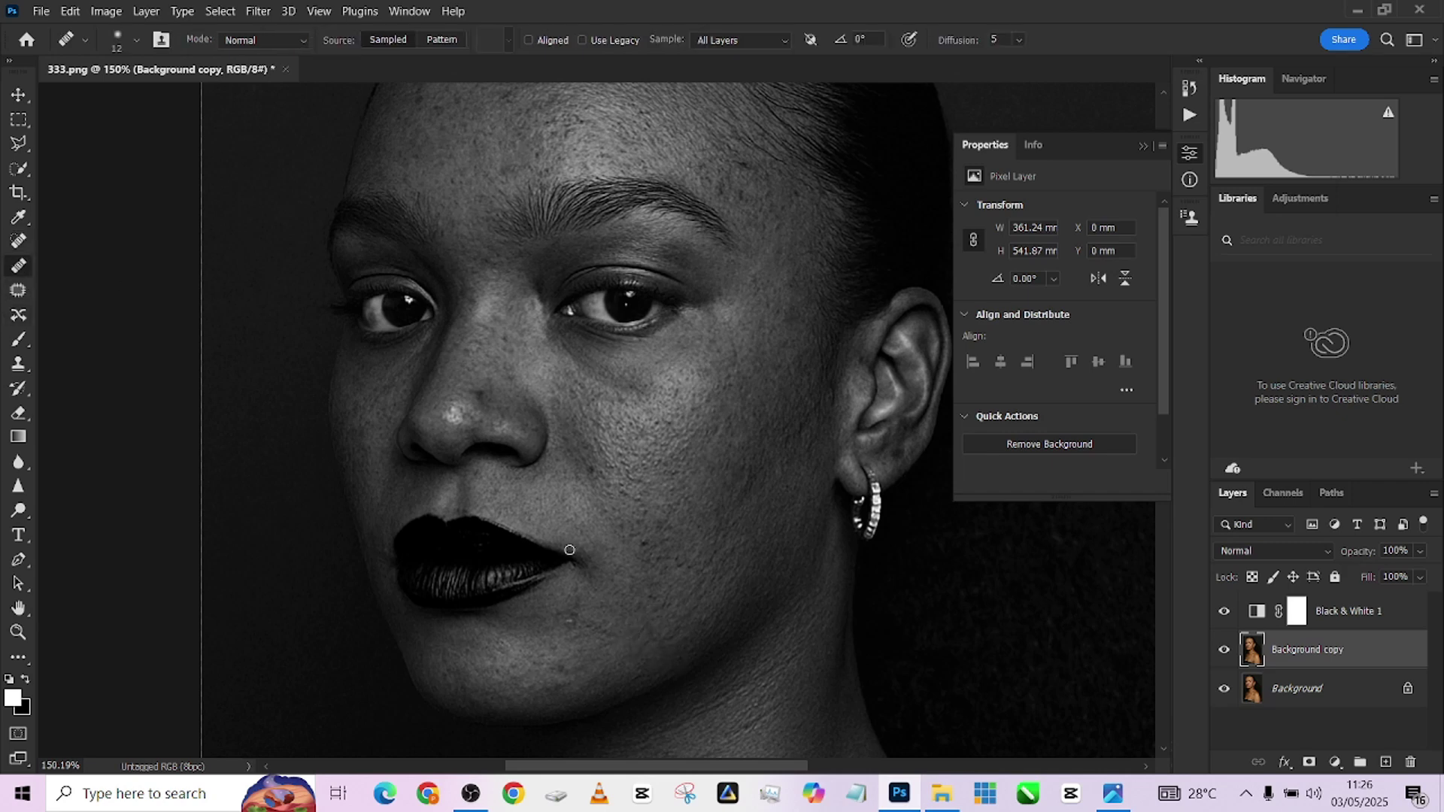
key(bracketright)
alt+click(488, 364)
click(482, 391)
Step: Heal the dark spots on the shoulder and upper arm with the Healing Brush, sampling nearby clean skin
scroll(677, 361, up, 4)
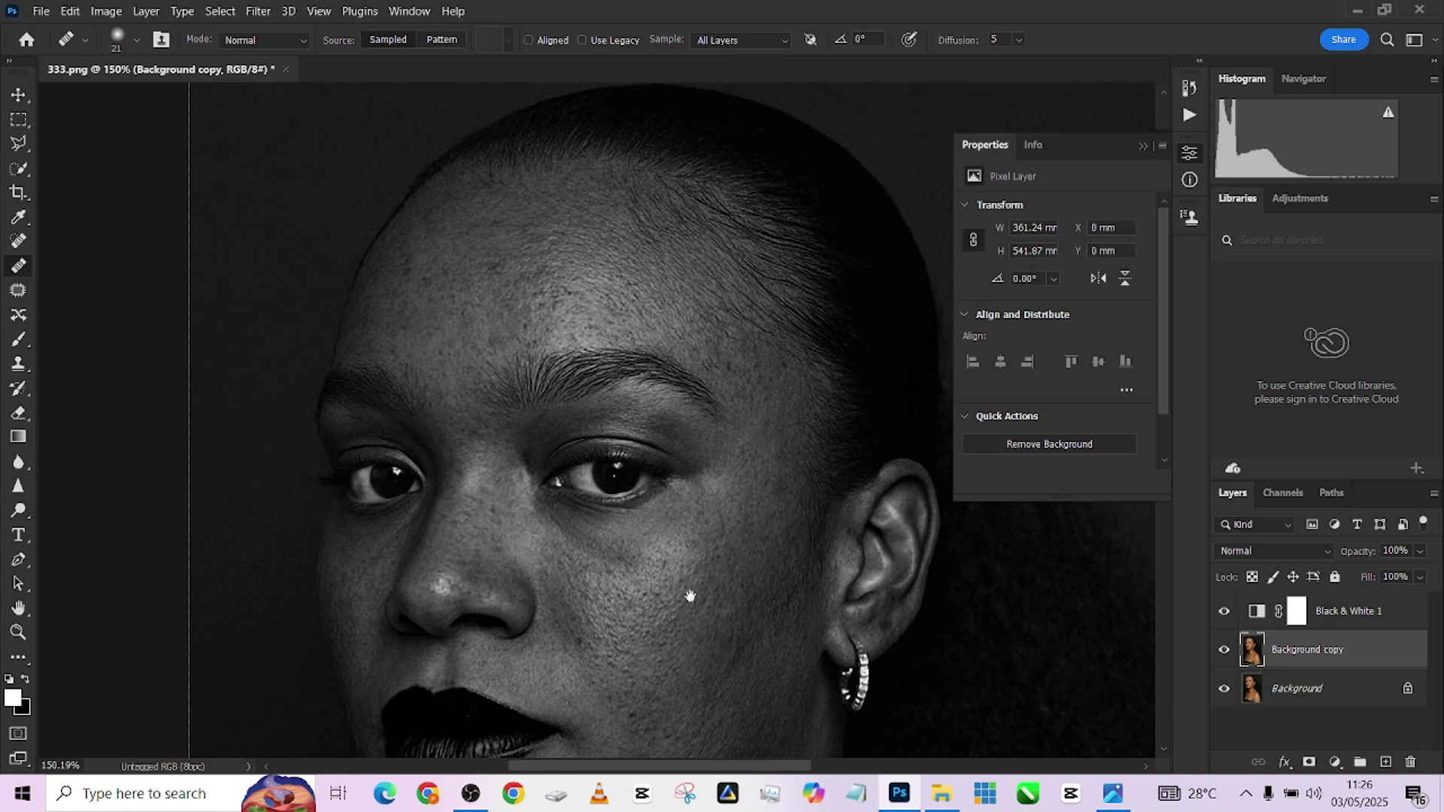
mouse_move(690, 596)
mouse_down()
mouse_move(609, 286)
mouse_move(565, 522)
mouse_up()
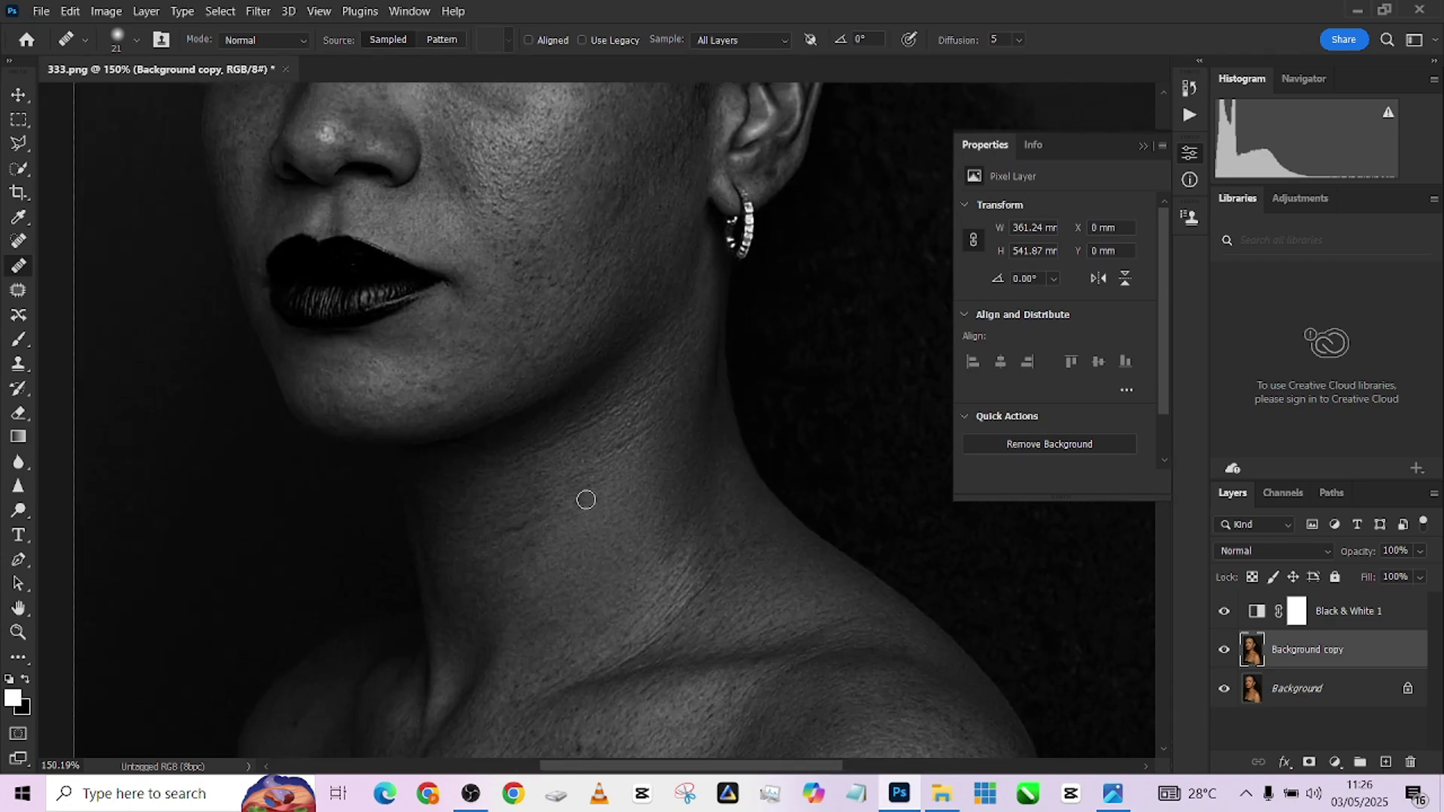
scroll(582, 510, up, 5)
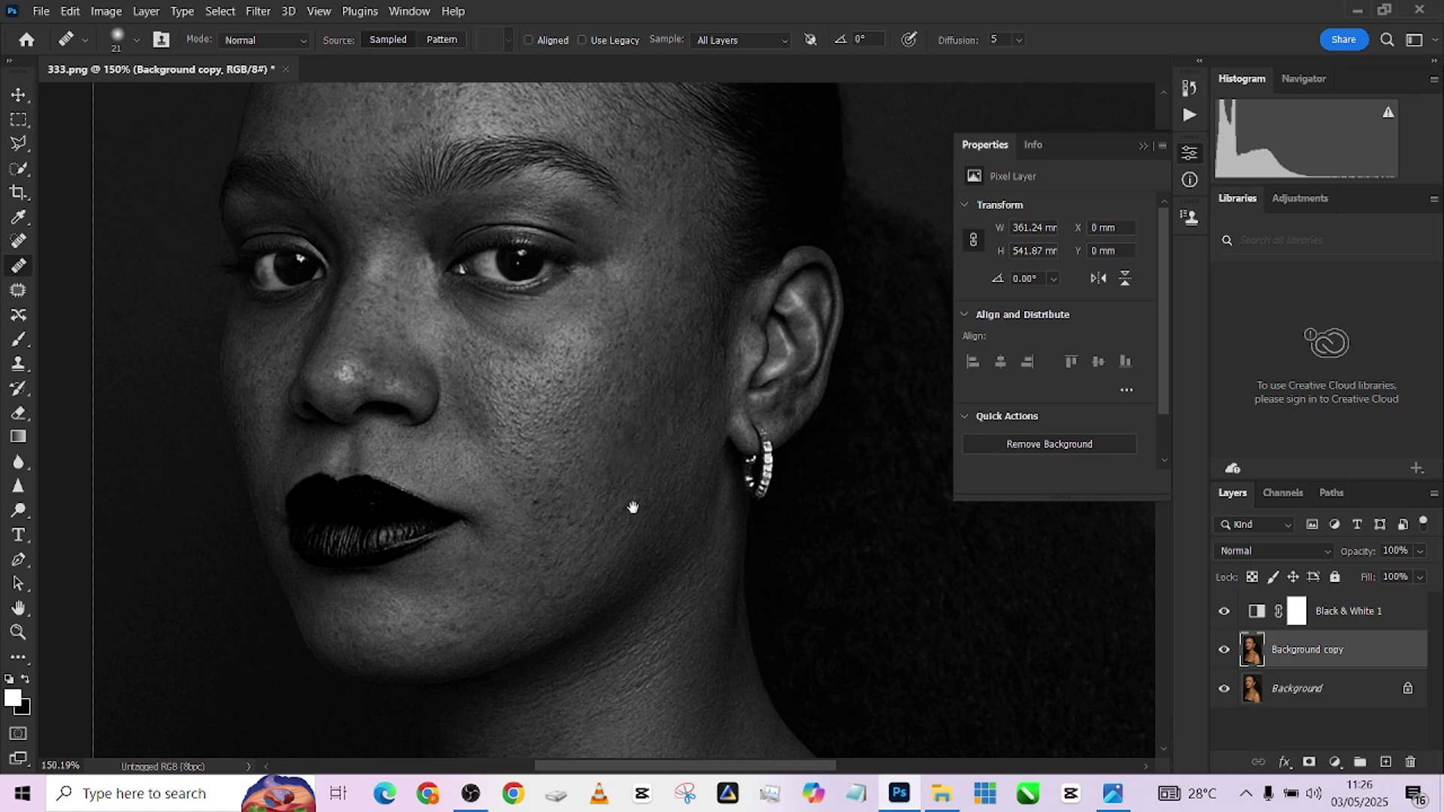
scroll(644, 548, down, 5)
drag(644, 549, 594, 245)
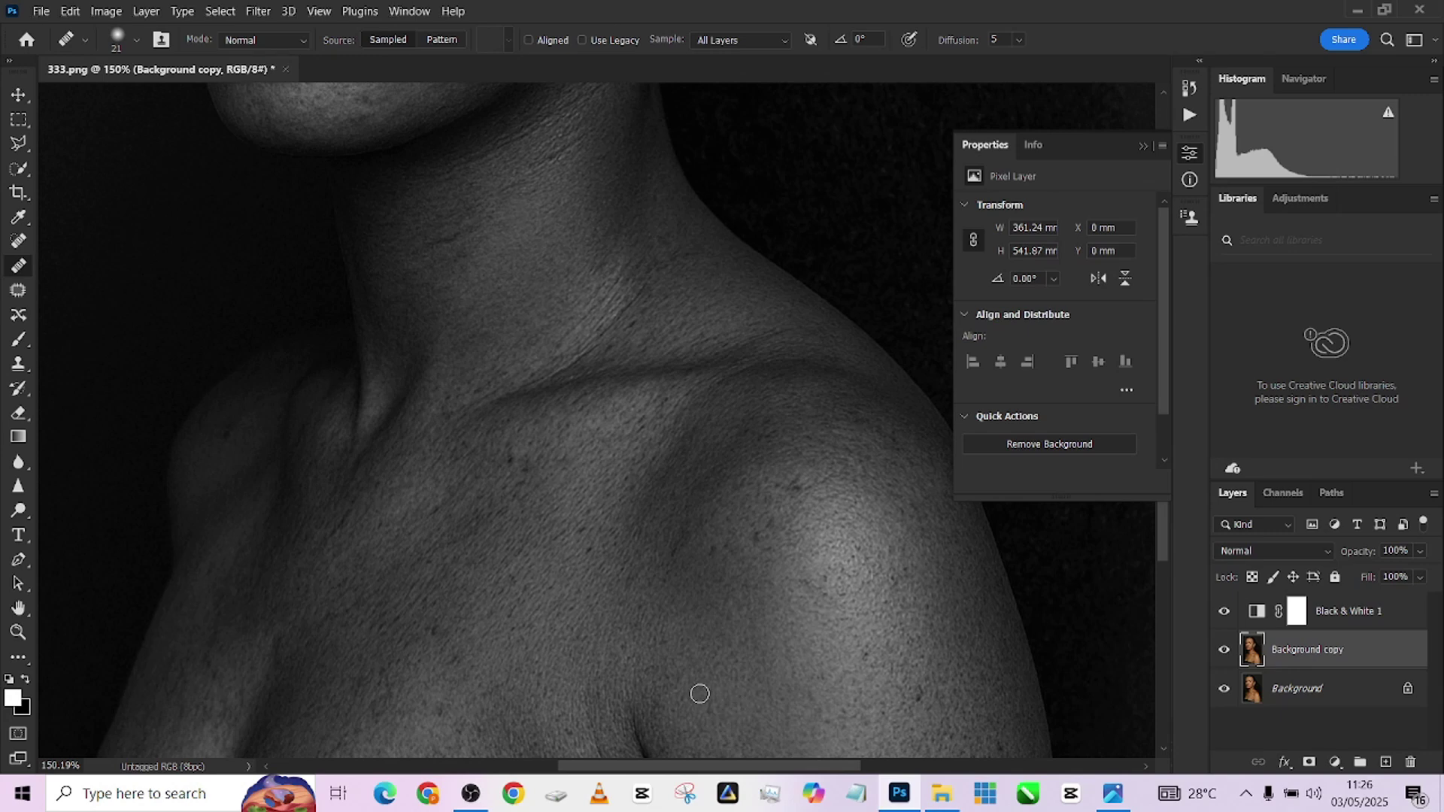
drag(687, 662, 558, 603)
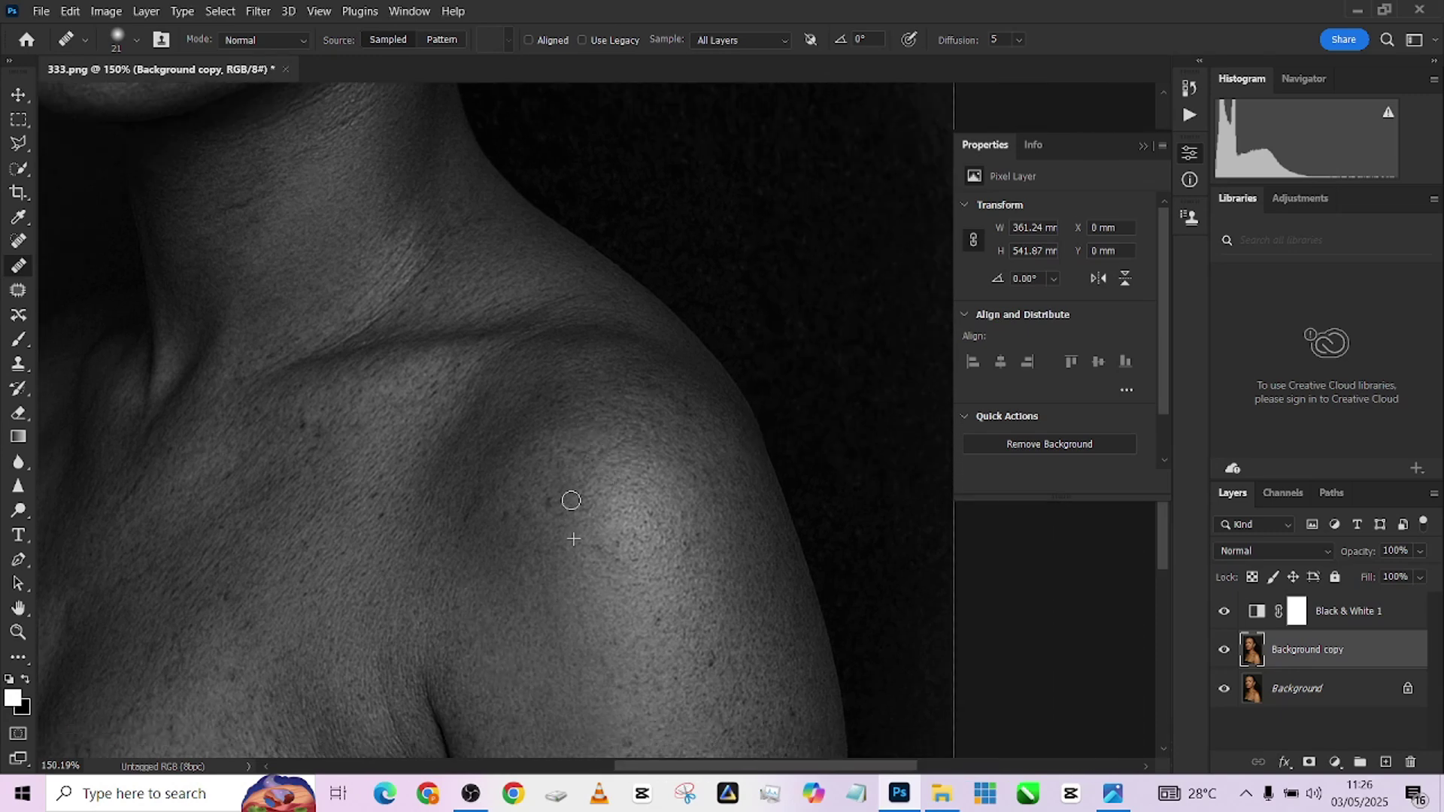
scroll(557, 497, down, 3)
scroll(557, 497, right, 2)
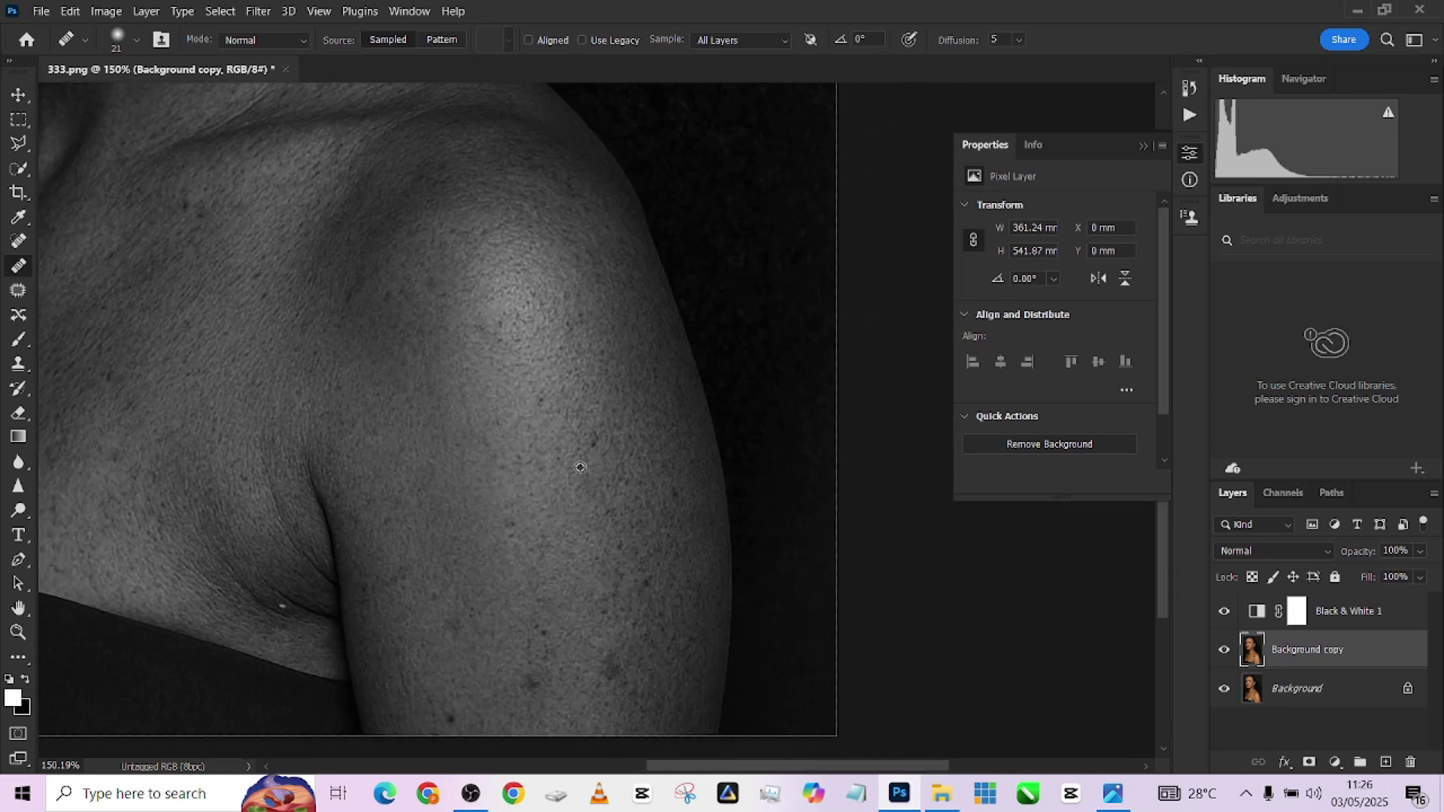
click(610, 543)
click(551, 553)
click(492, 527)
alt+click(506, 682)
click(536, 688)
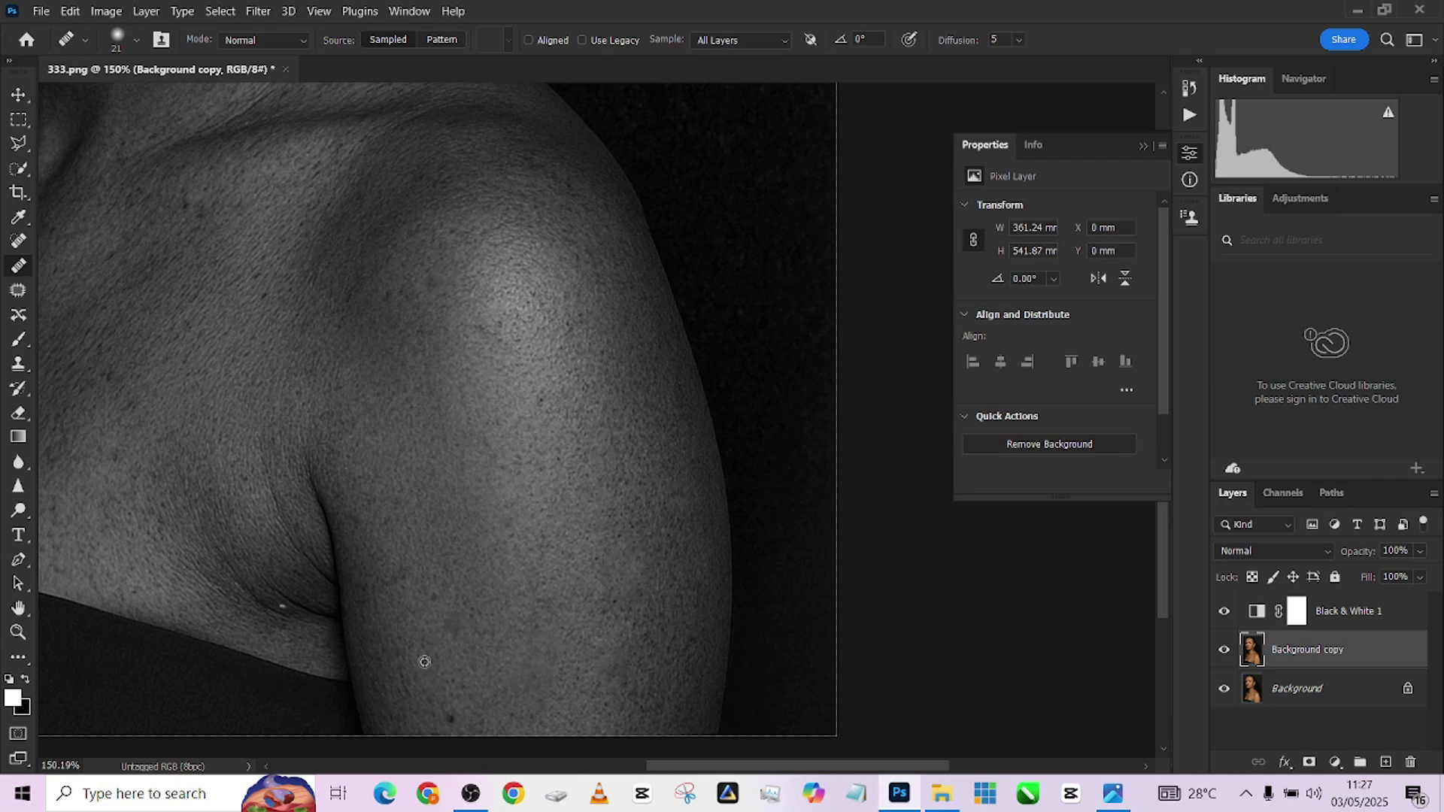
Step: Hide the Black & White 1 layer and compare the image with and without the retouched Background copy
scroll(419, 662, left, 5)
scroll(496, 552, down, 5)
click(1223, 611)
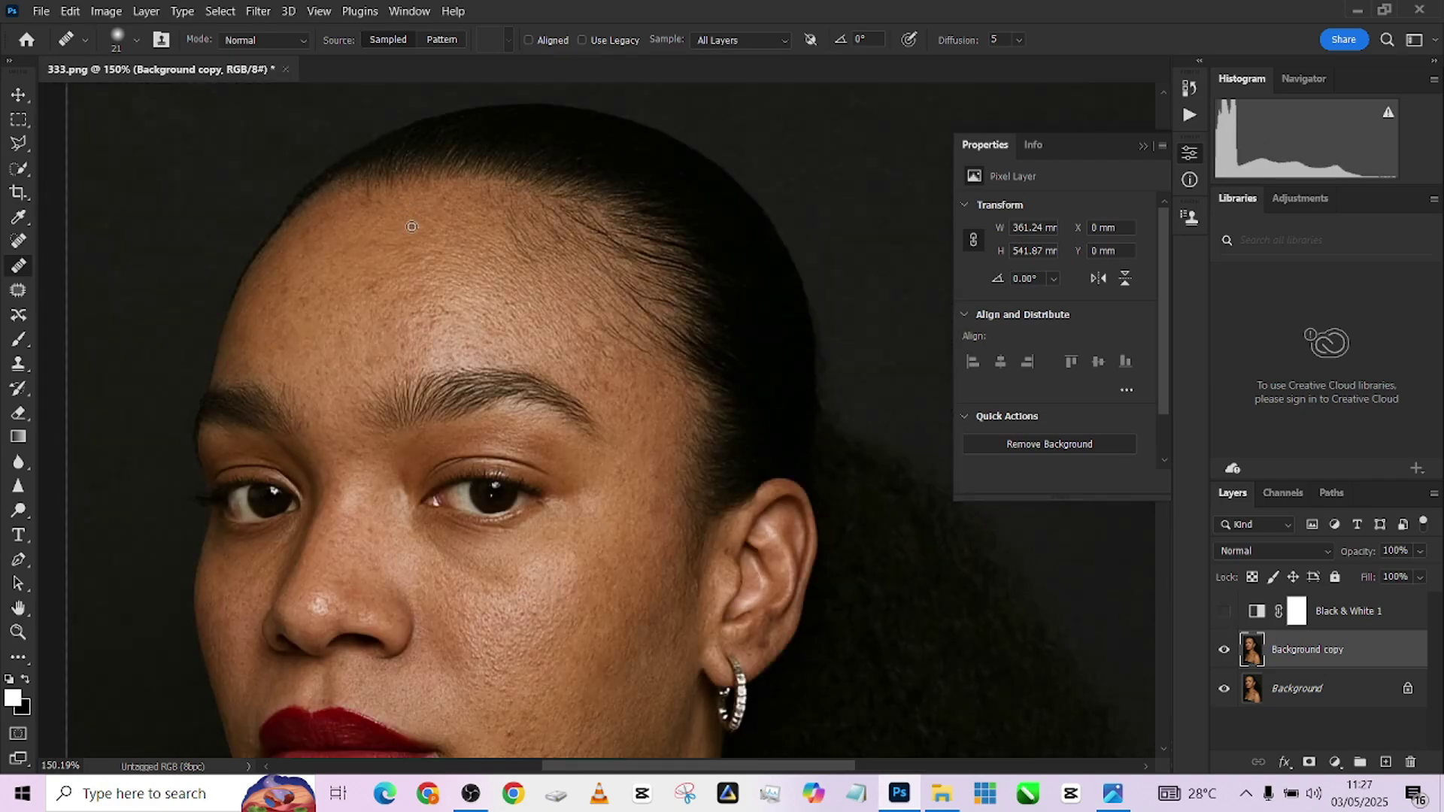
scroll(443, 282, down, 2)
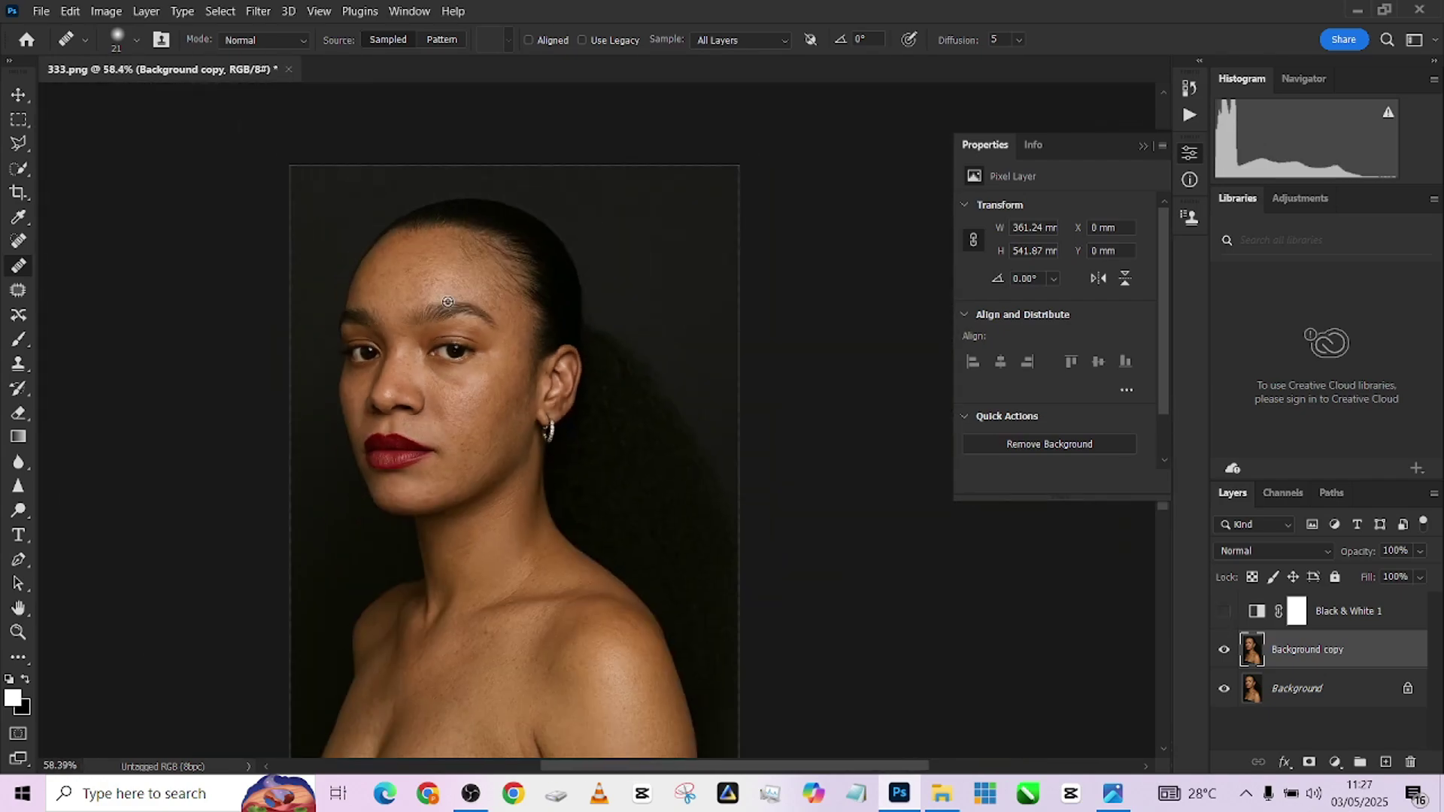
click(1226, 651)
click(1225, 652)
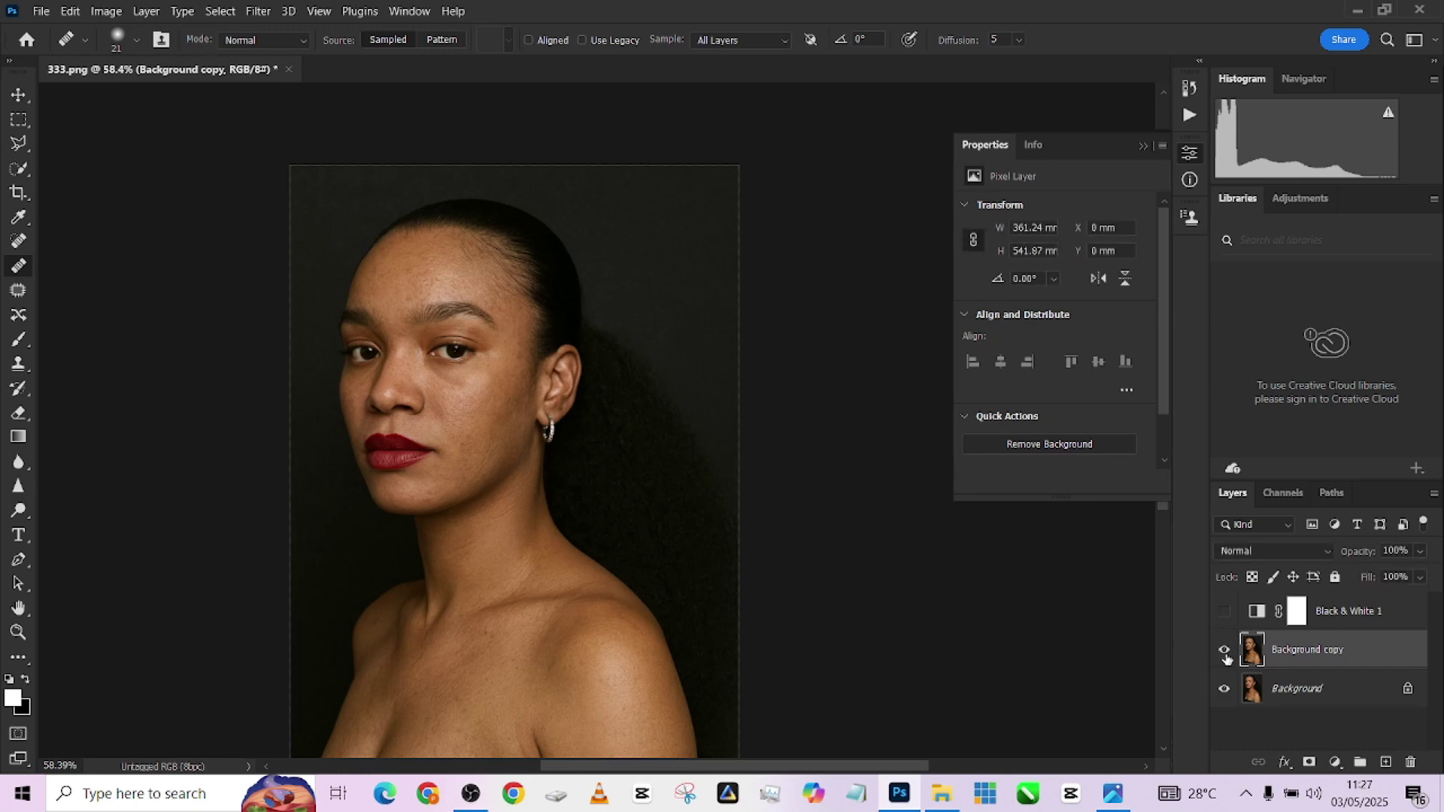
Step: Flatten the image, discarding the hidden layer
right_click(1336, 709)
click(1339, 645)
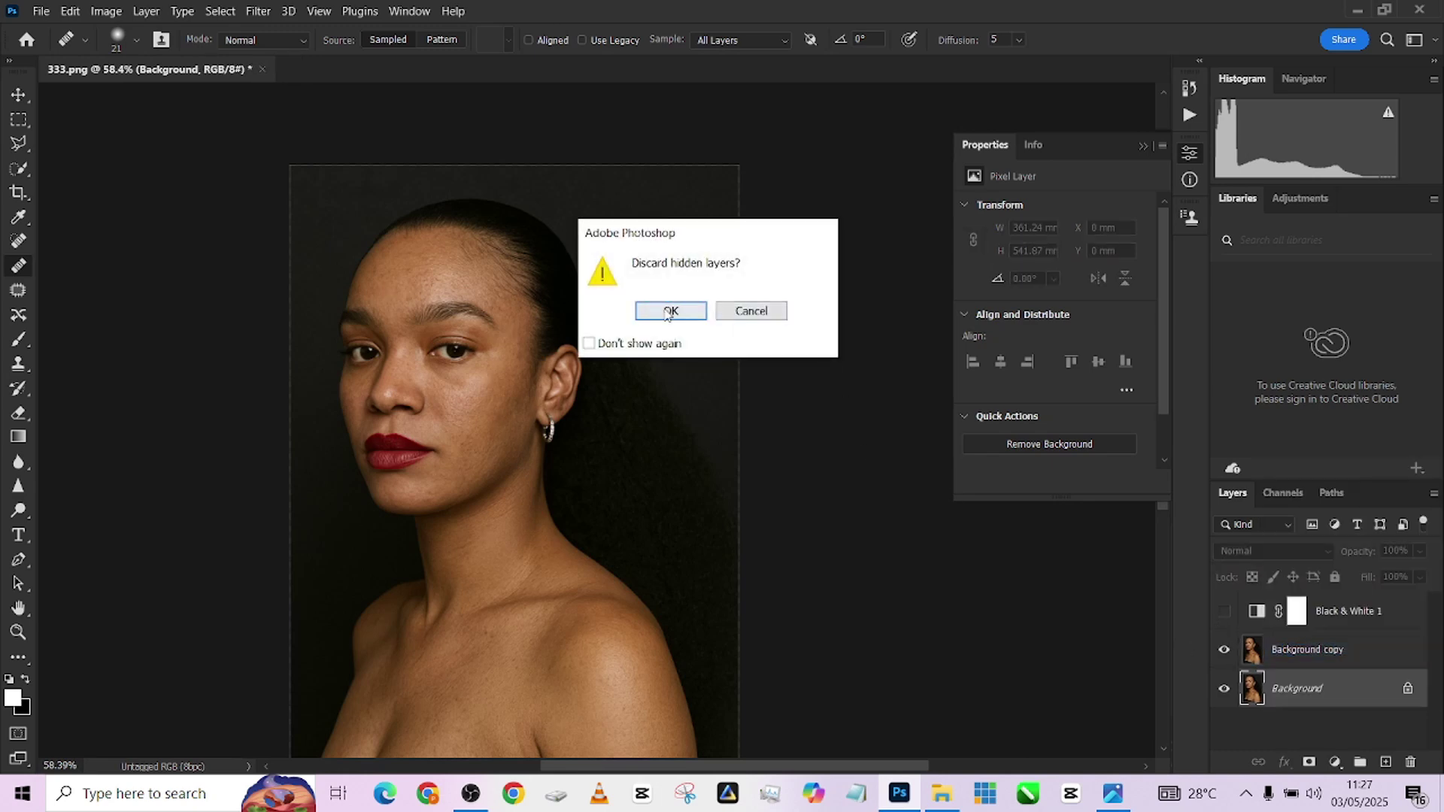
click(668, 311)
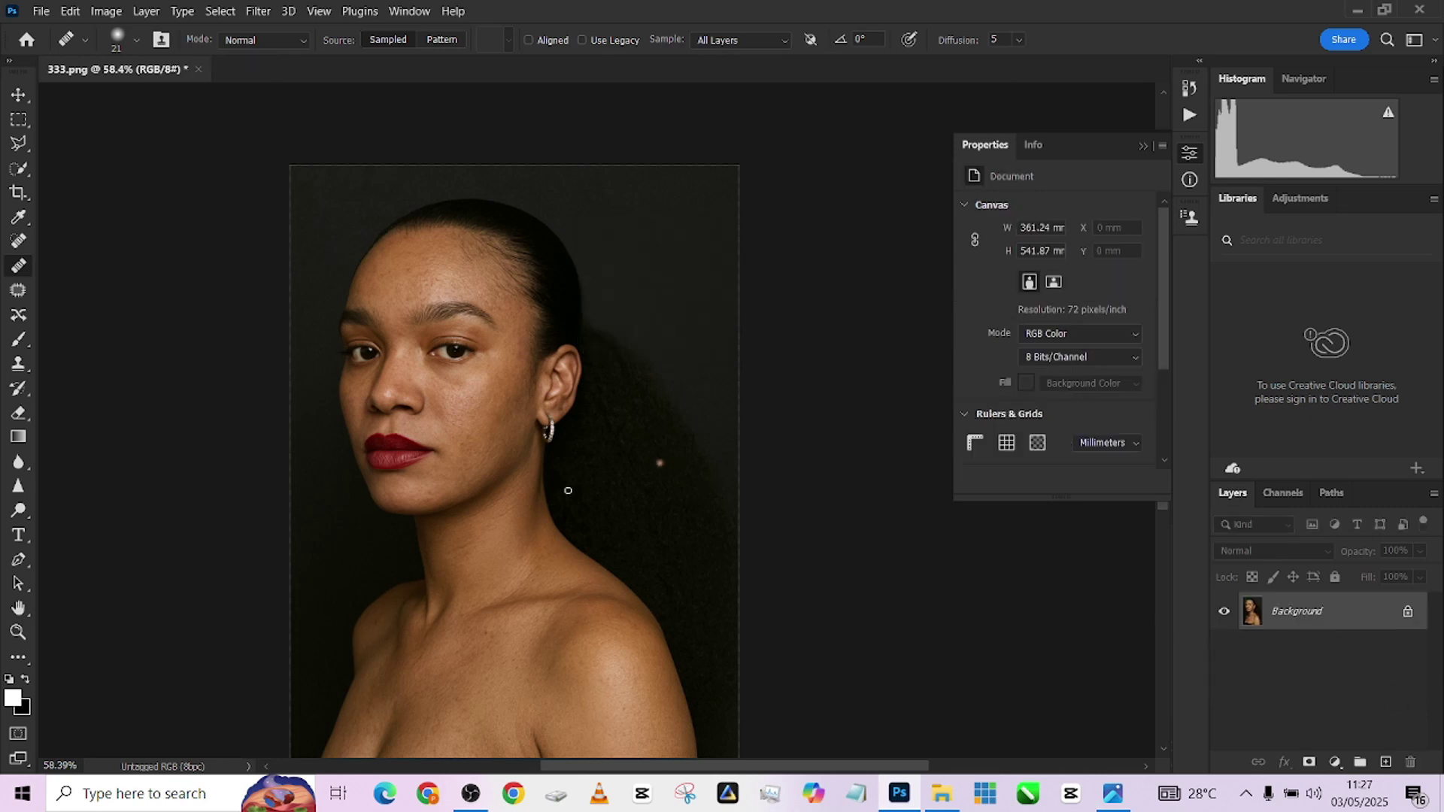
Step: Choose the Lasso tool and duplicate the flattened Background layer twice
drag(594, 482, 698, 396)
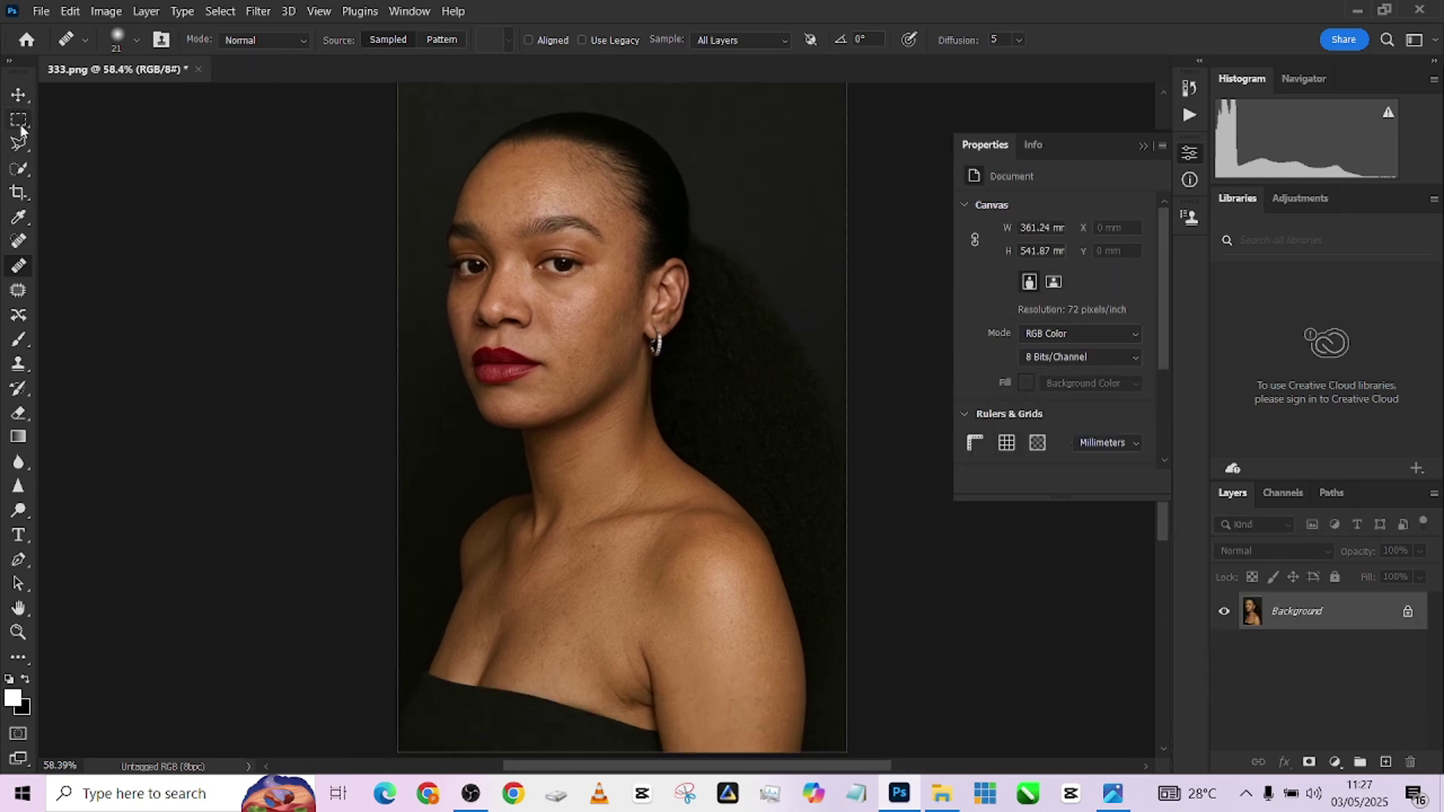
click(19, 143)
click(89, 145)
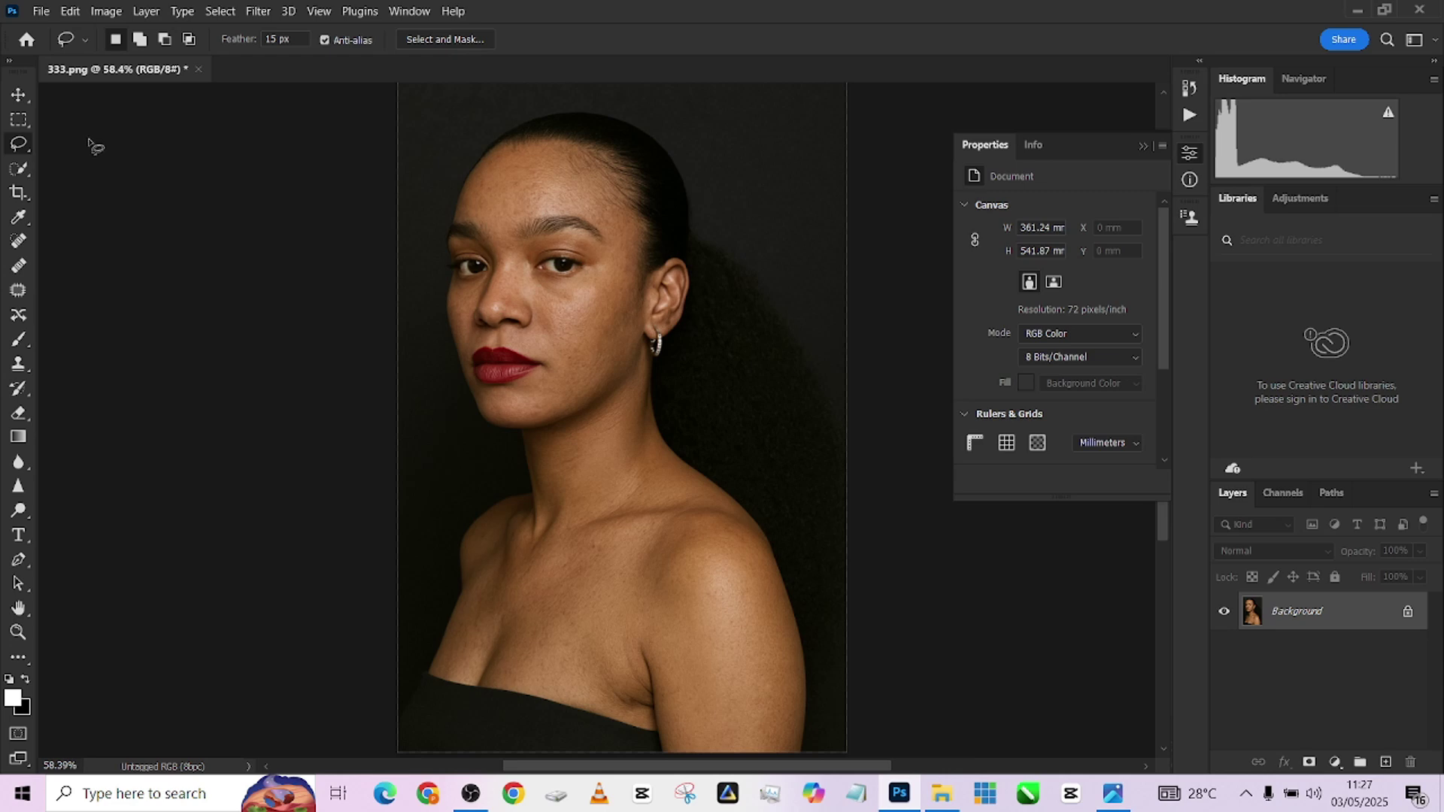
key(ctrl+j)
key(ctrl+j)
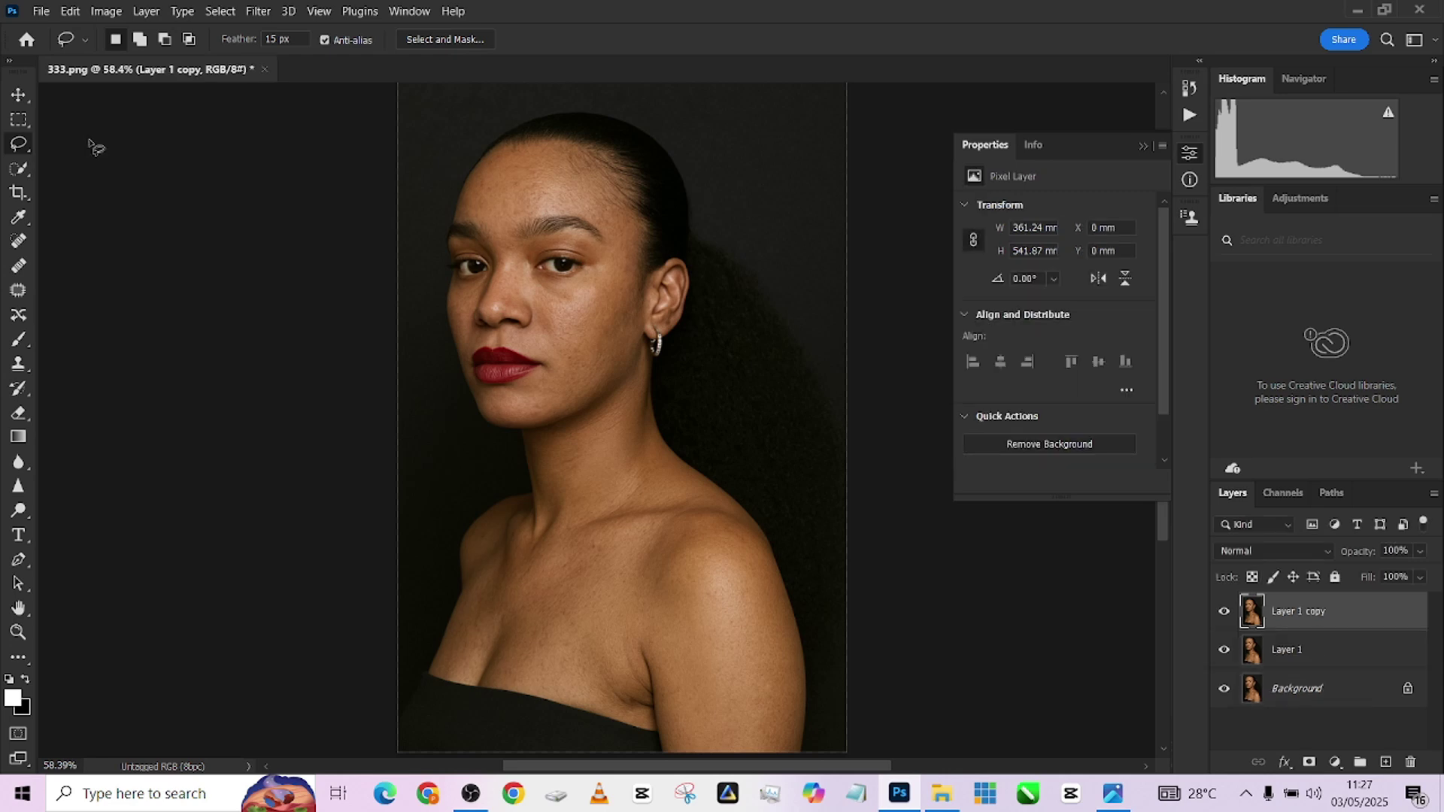
Step: Rename the lower duplicate layer "low f" and the upper one "high f"
double_click(1288, 651)
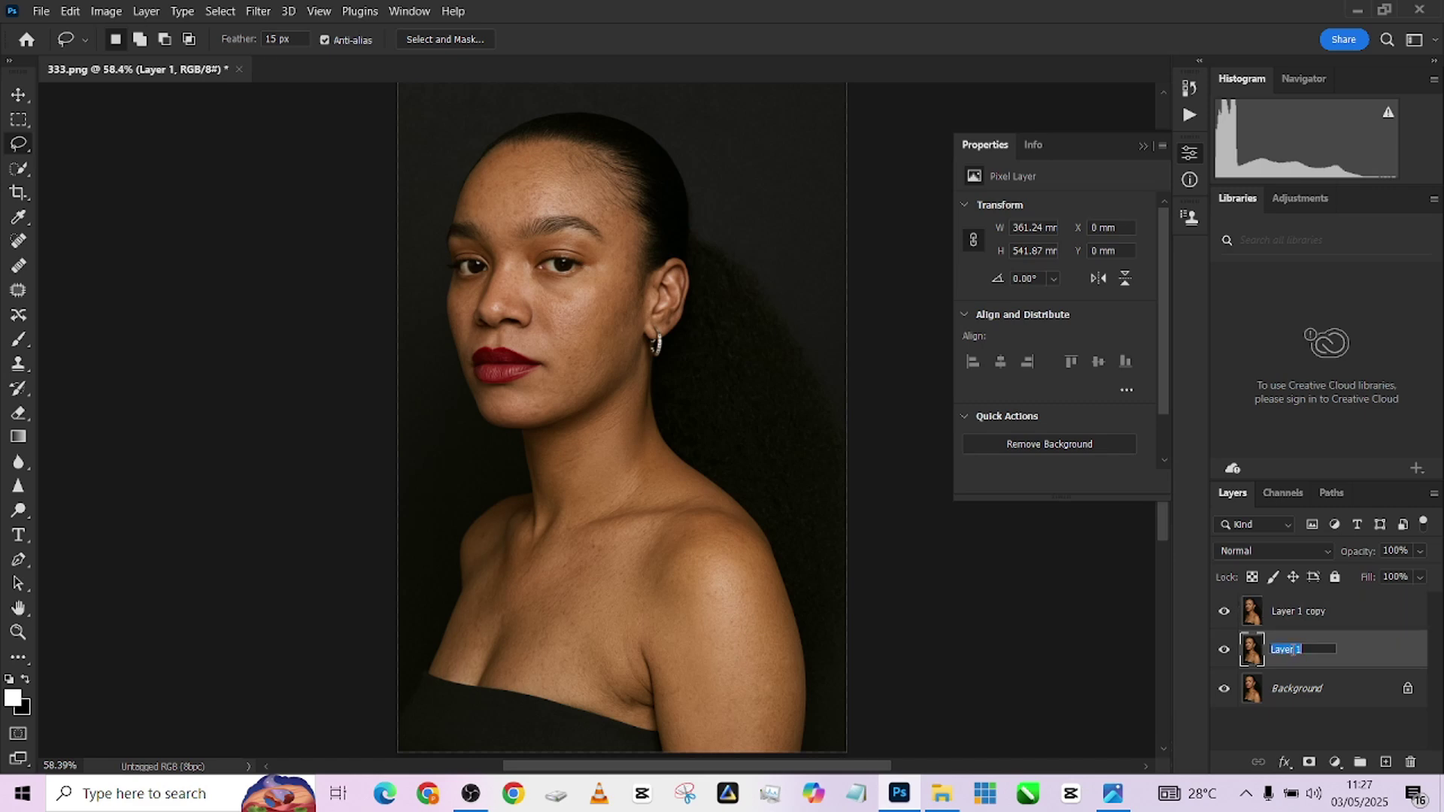
text(low f)
double_click(1307, 612)
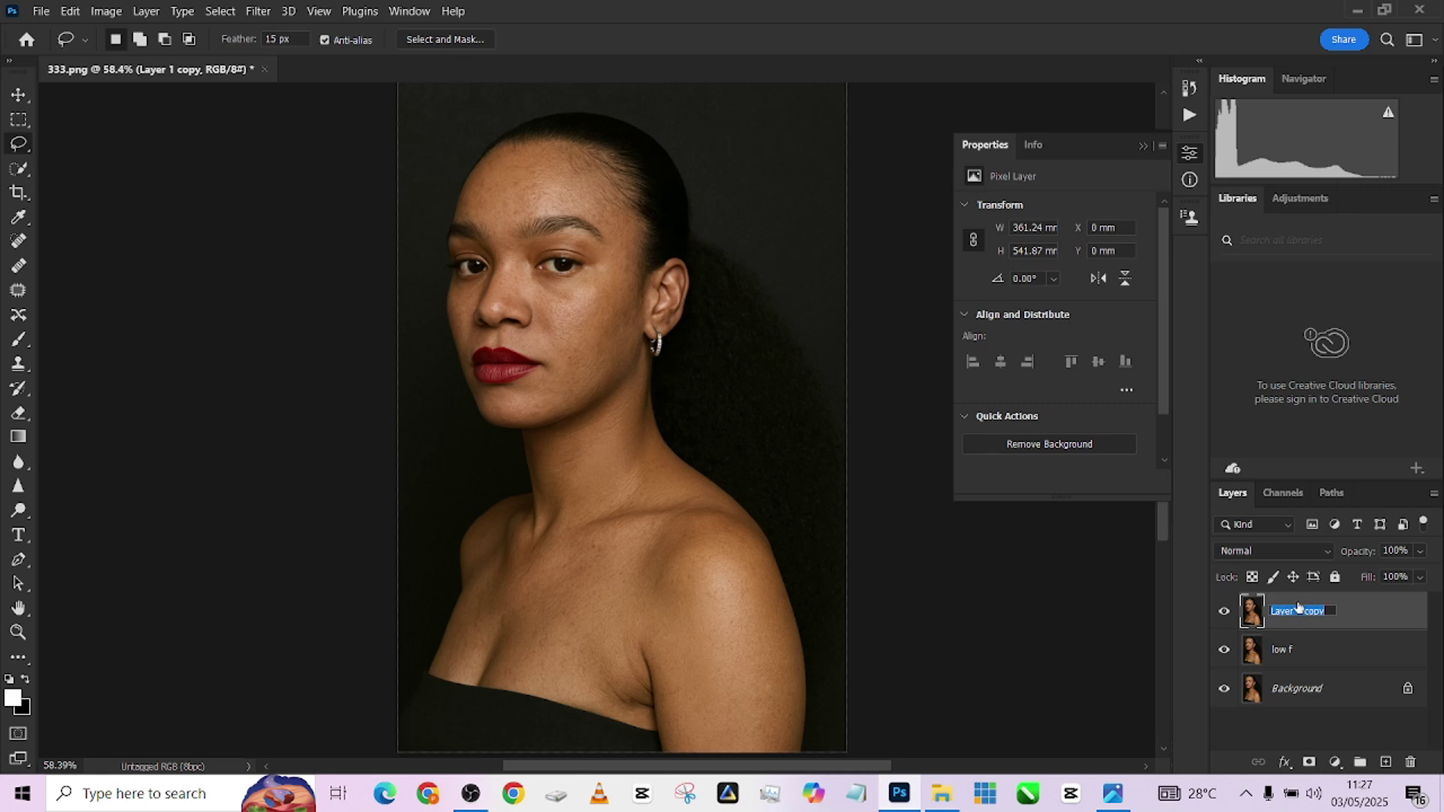
text(high f)
click(1386, 616)
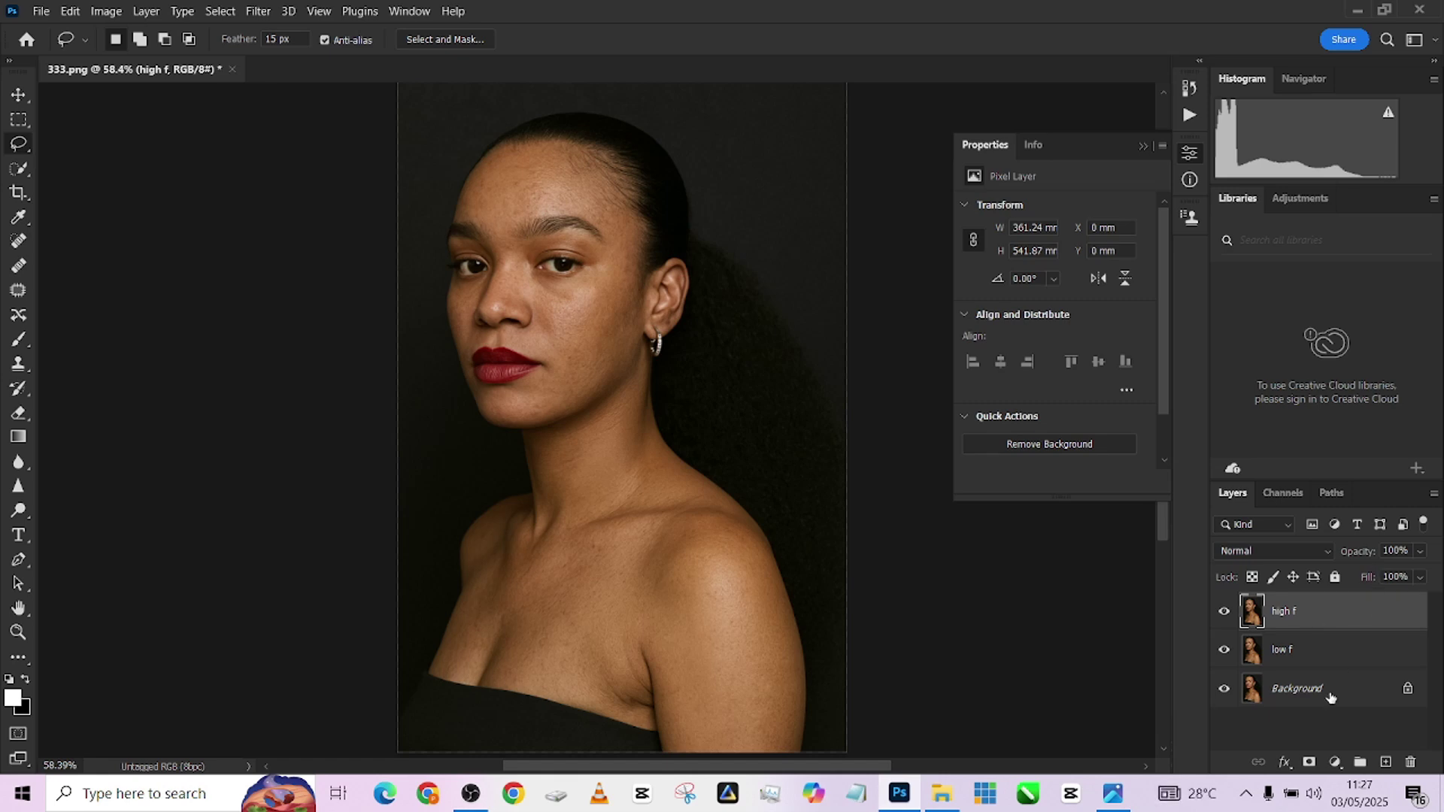
Step: Hide the high f layer and apply a Gaussian Blur with a 3-pixel radius to the low f layer
click(1263, 638)
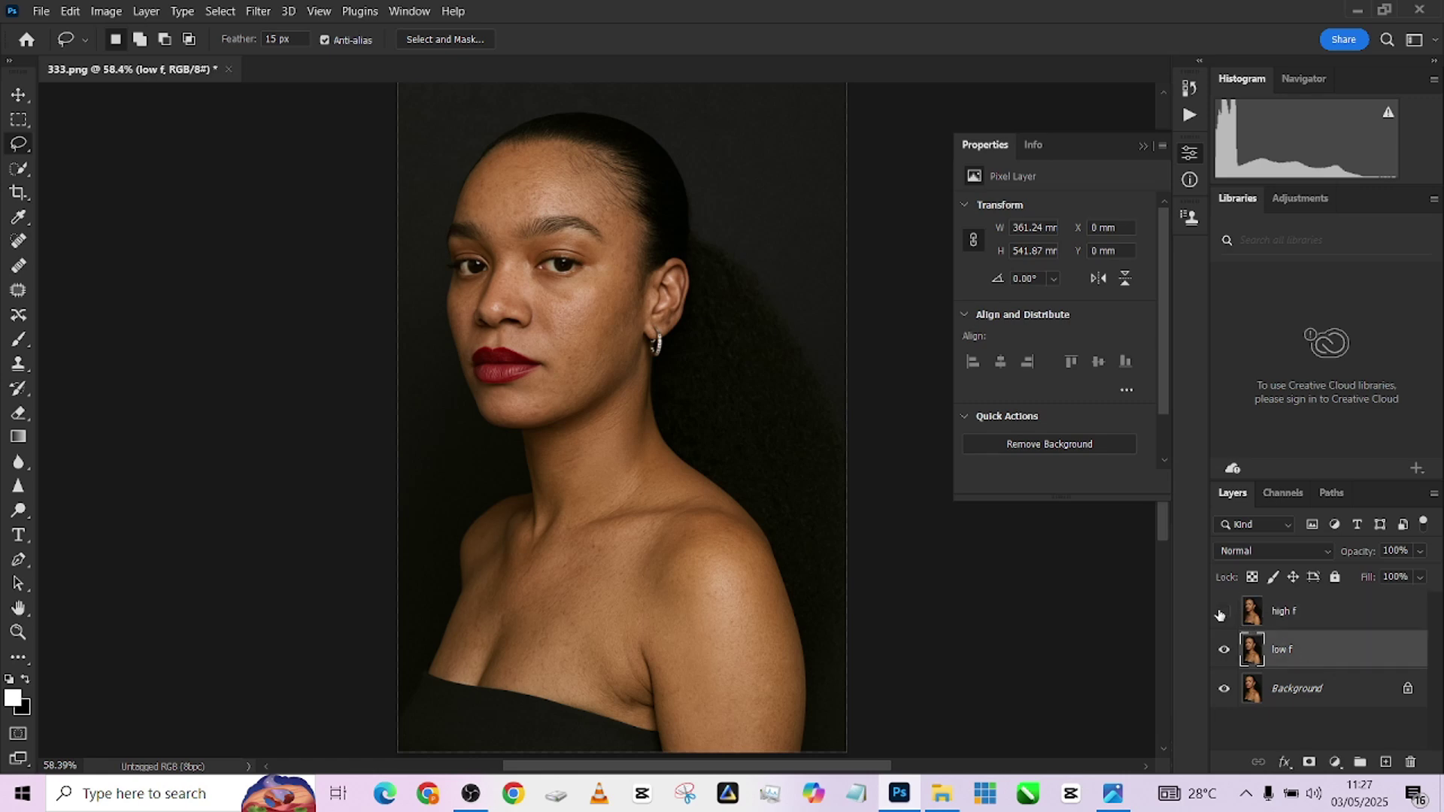
click(264, 12)
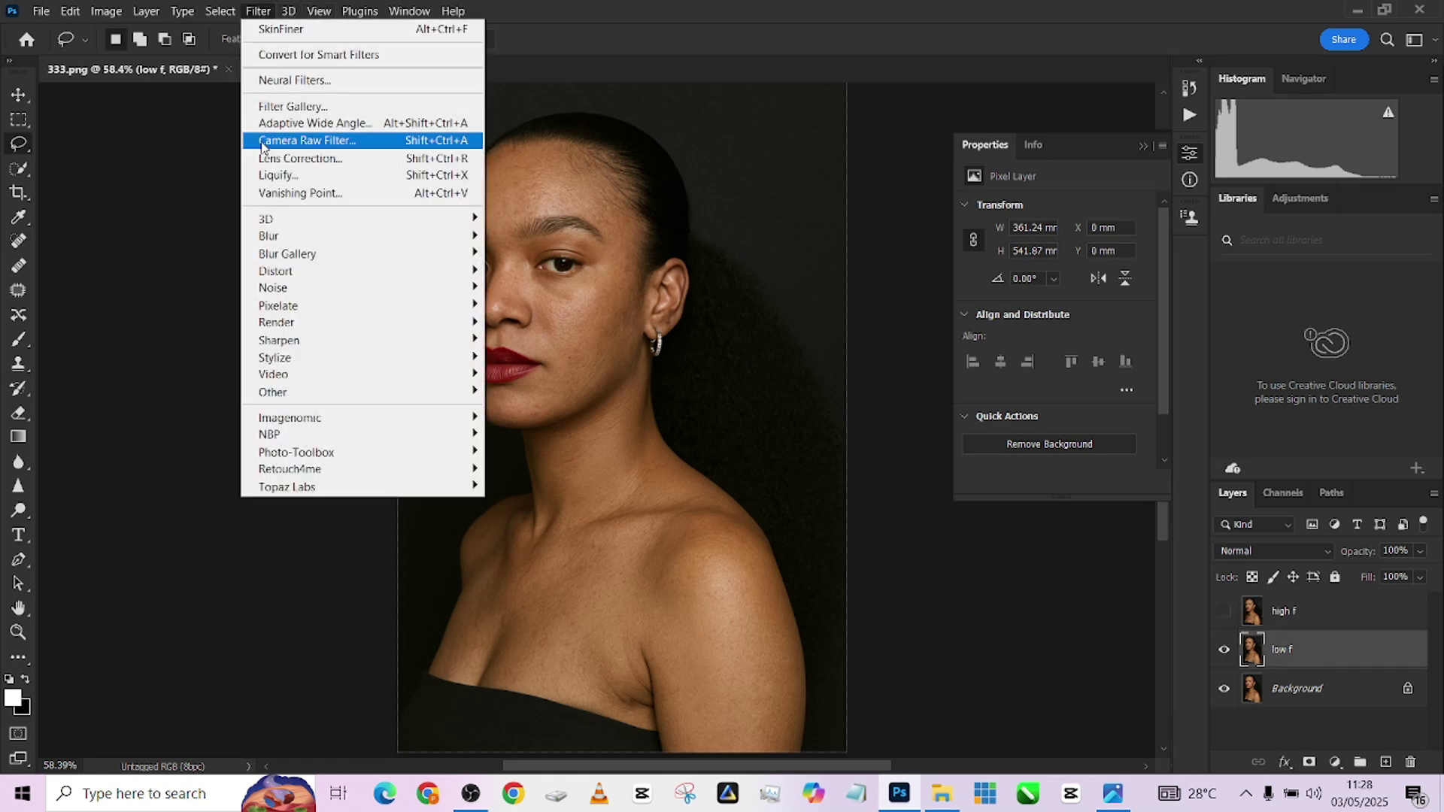
mouse_move(352, 245)
click(536, 305)
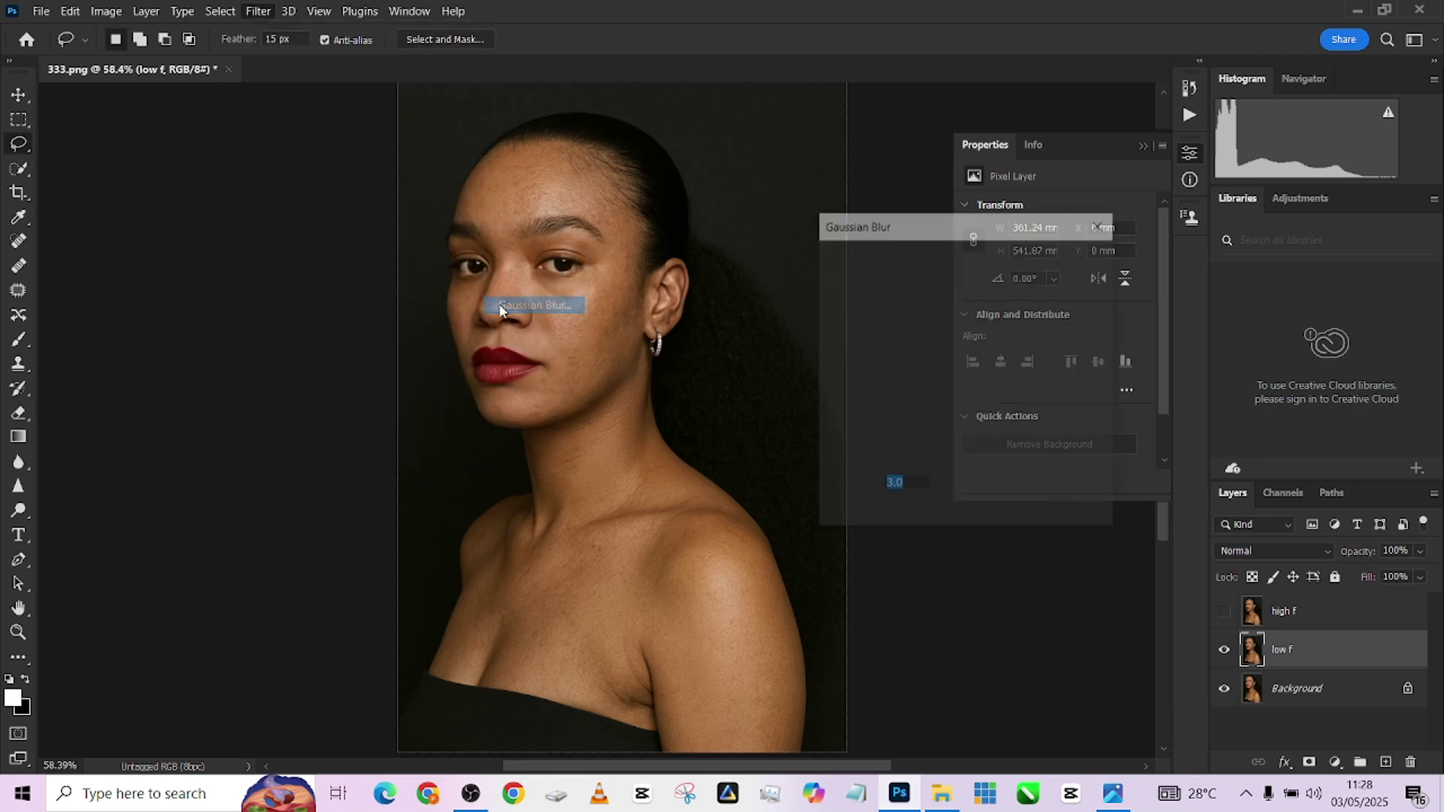
ctrl+click(558, 291)
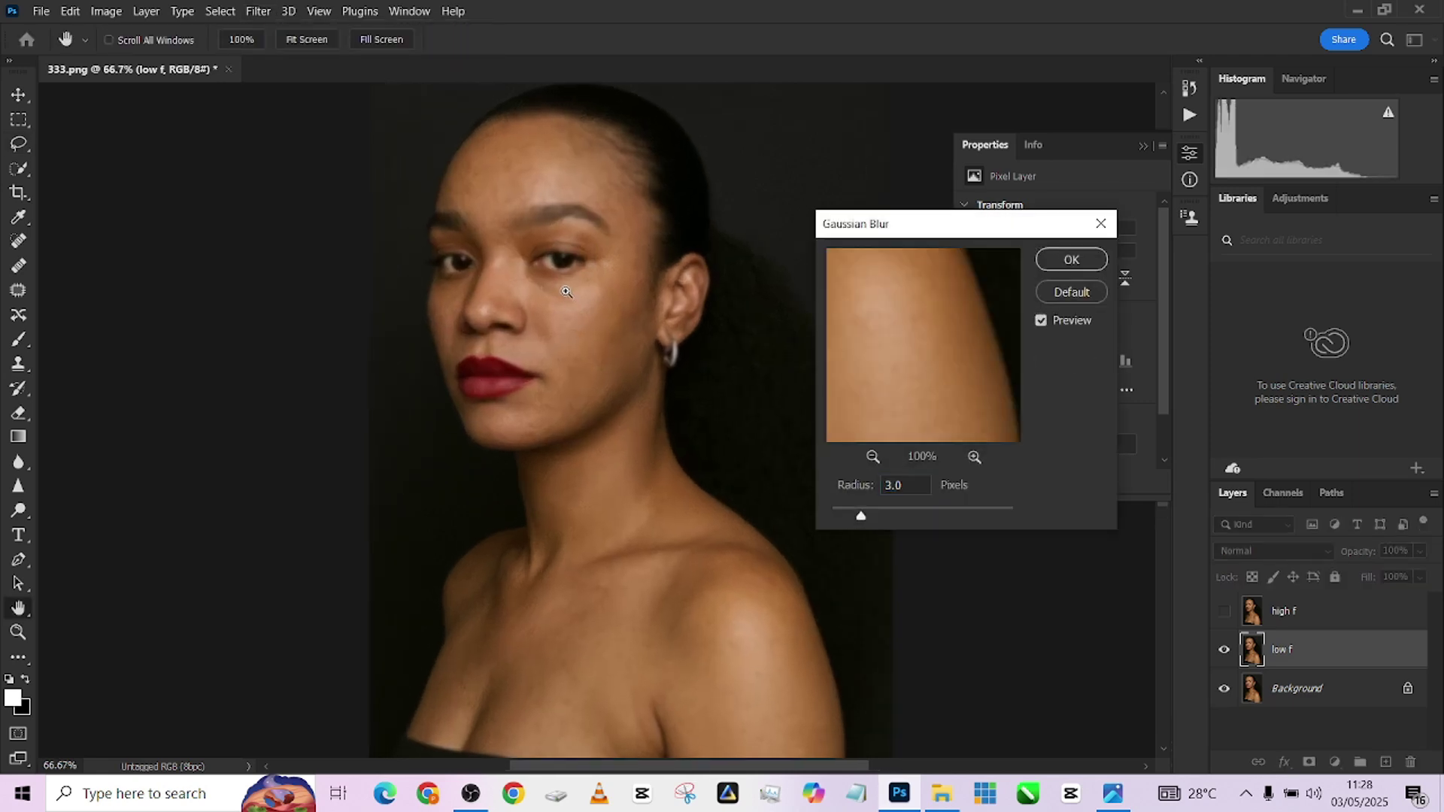
ctrl+click(564, 291)
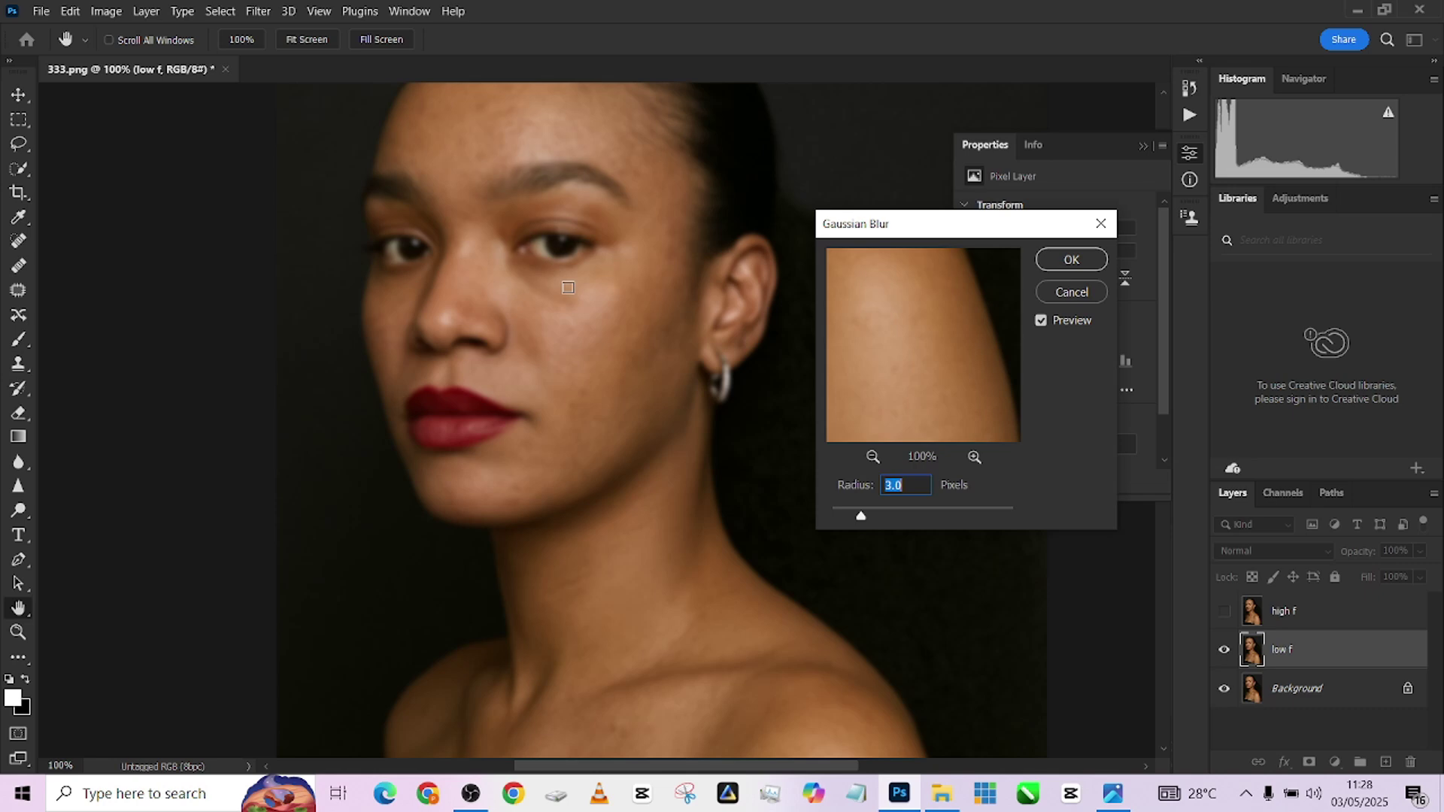
text(4)
key(BackSpace)
text(3)
click(1071, 261)
Step: Show the high f layer and run Apply Image on it with layer low f, Subtract blending, scale 2 and offset 128
click(1223, 610)
click(1332, 613)
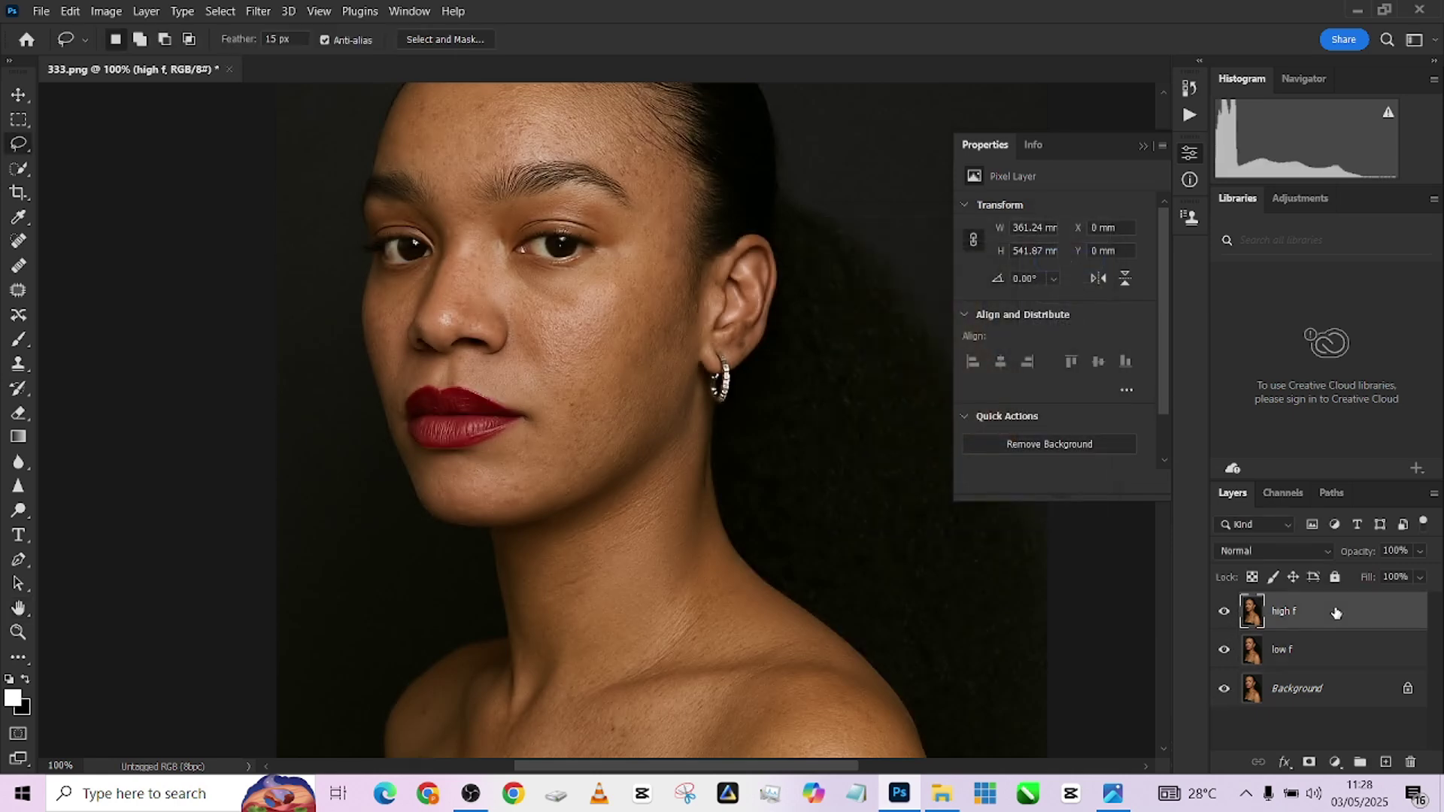
click(105, 11)
click(153, 269)
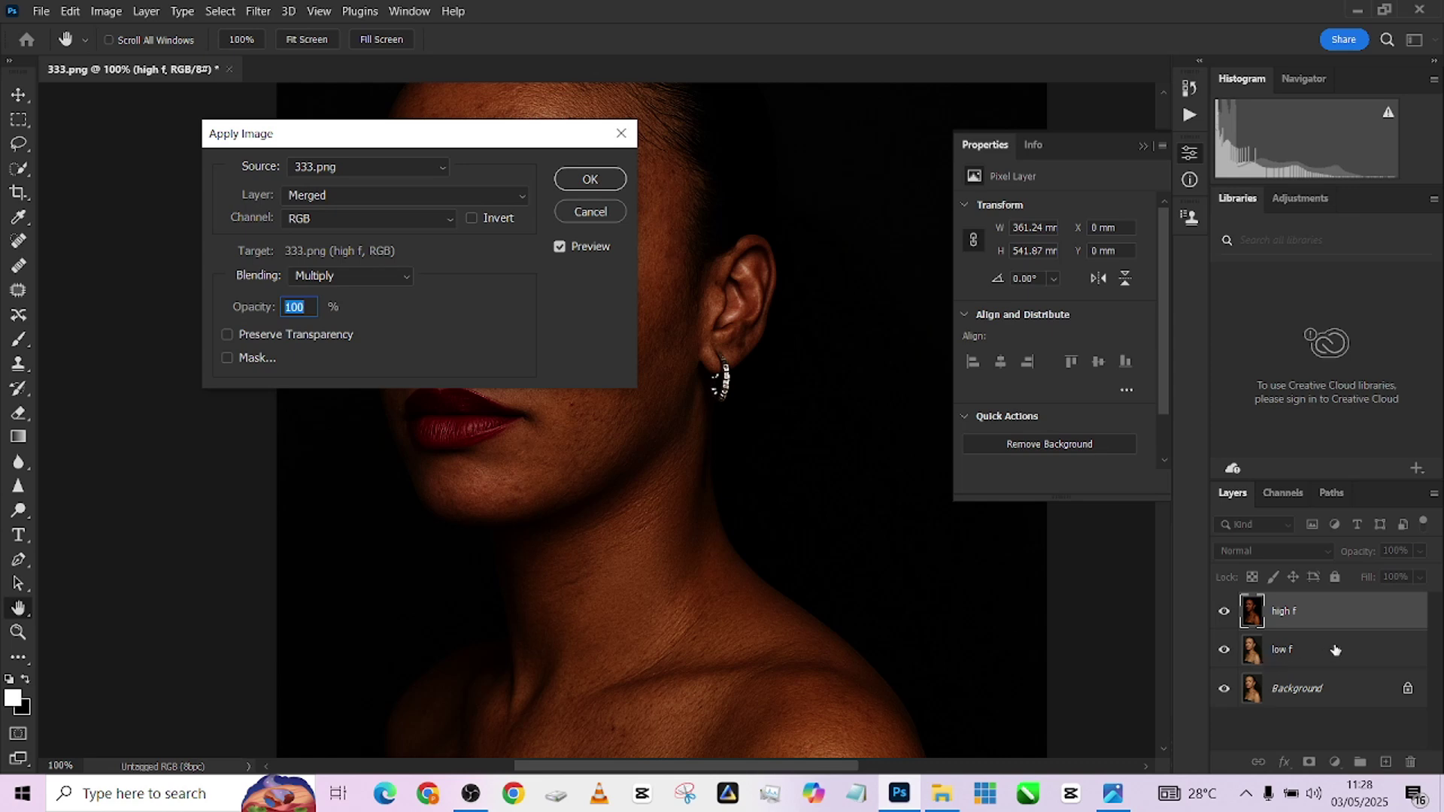
click(406, 195)
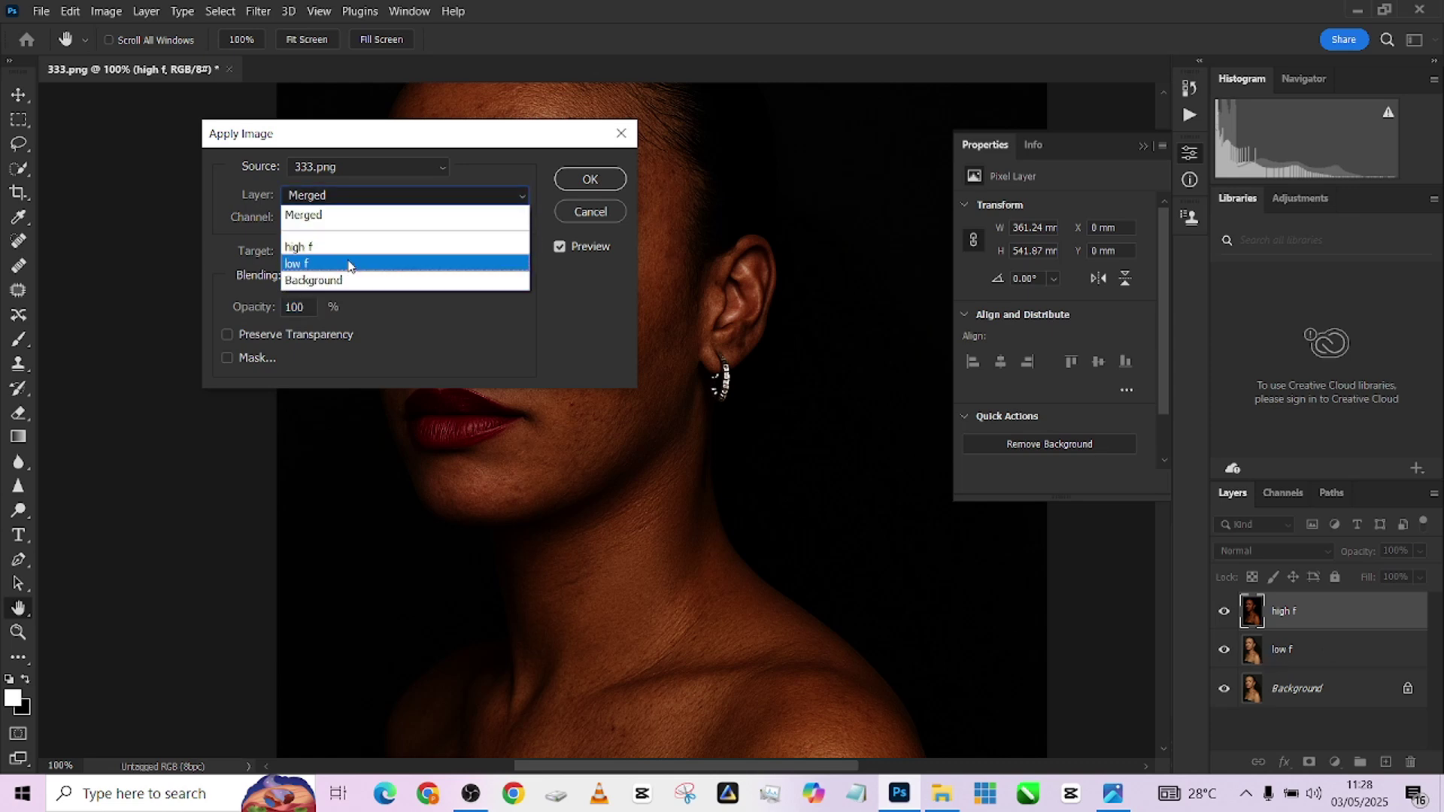
click(351, 266)
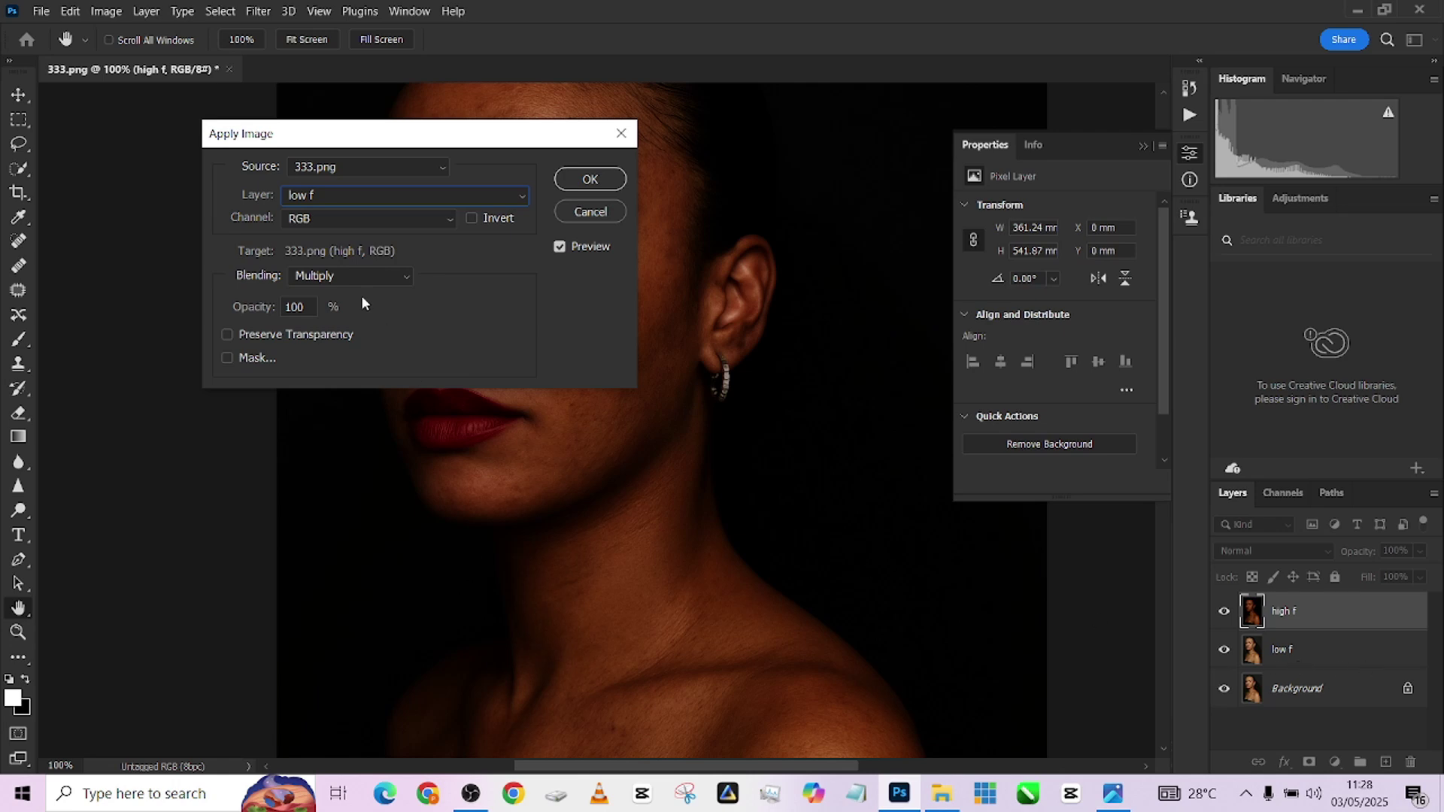
click(334, 276)
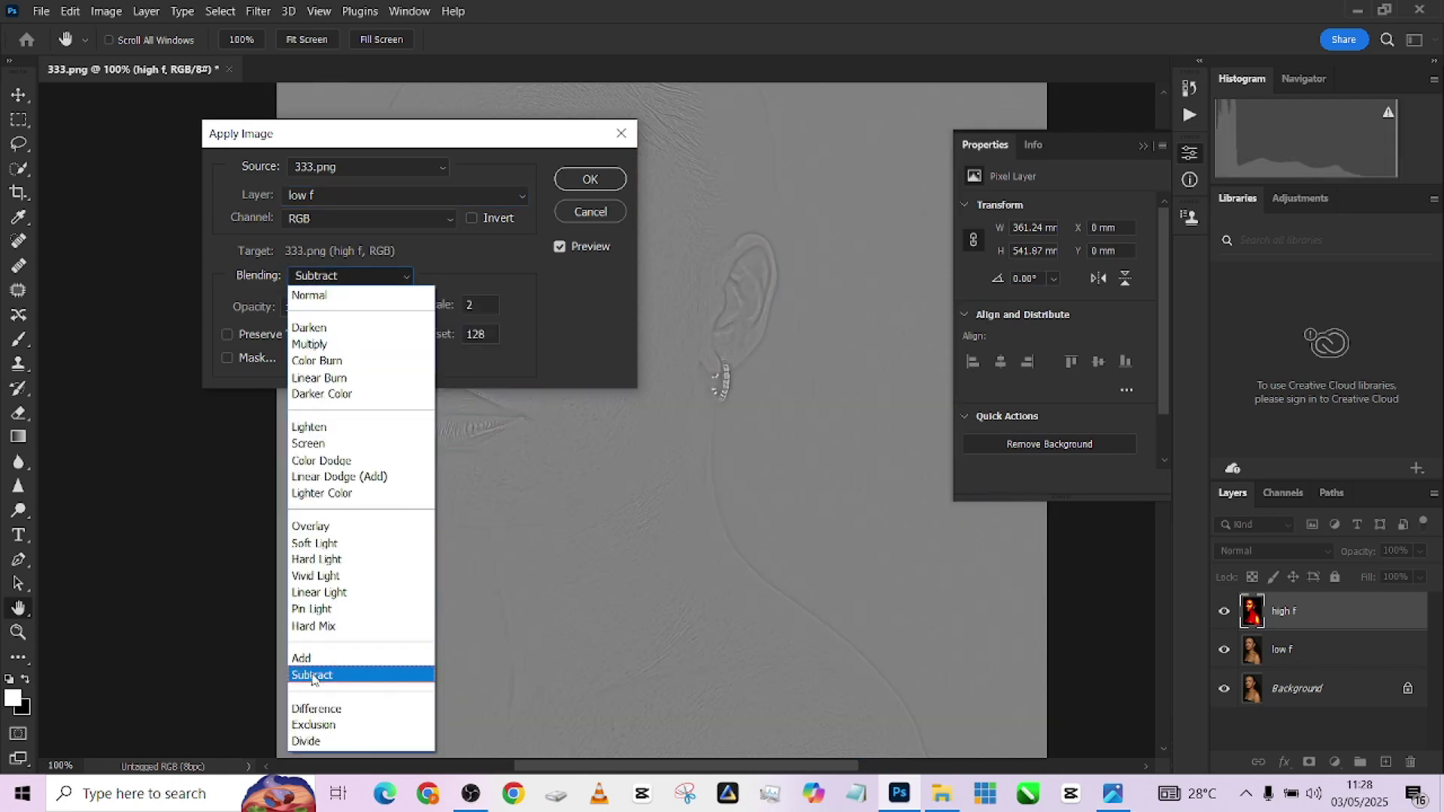
click(319, 677)
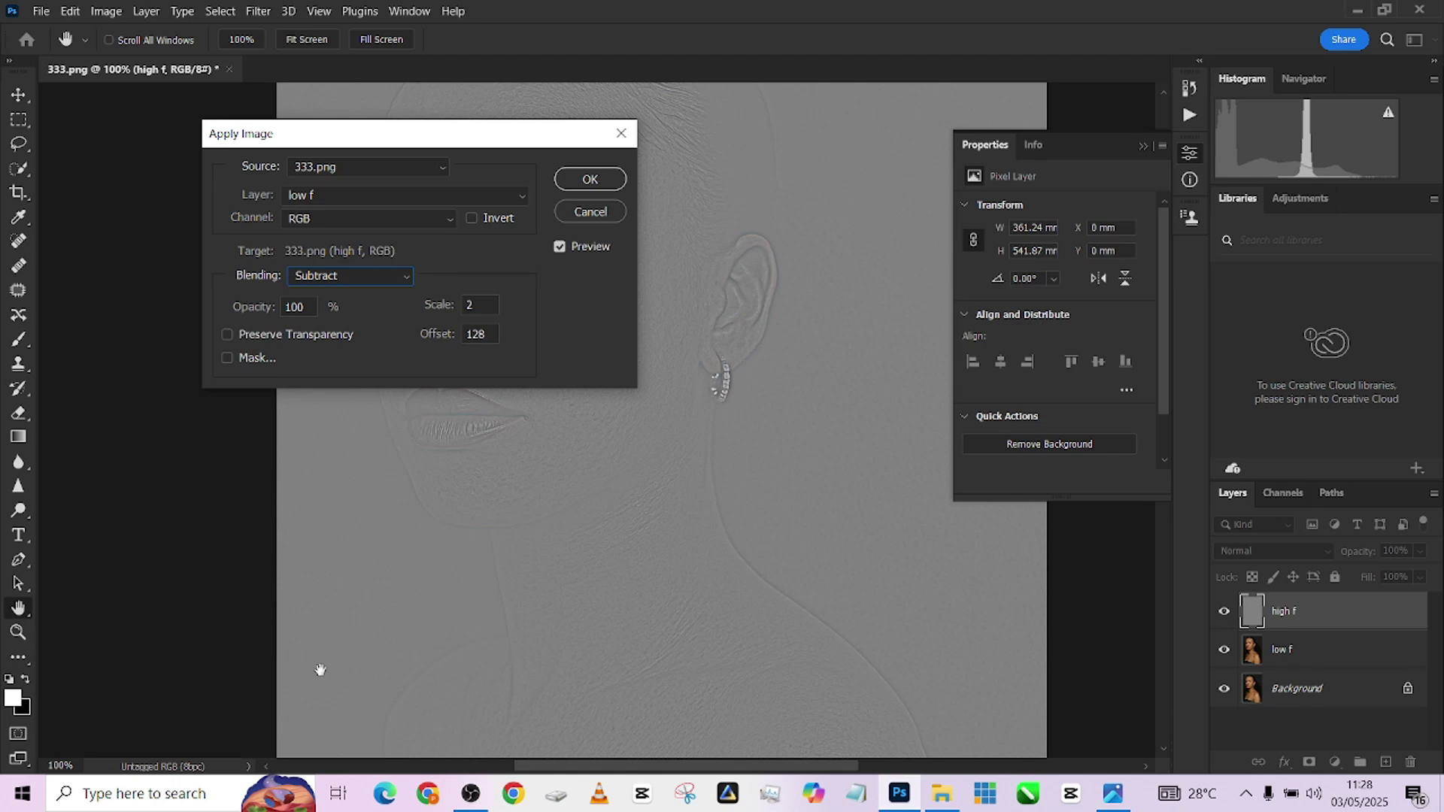
key(Return)
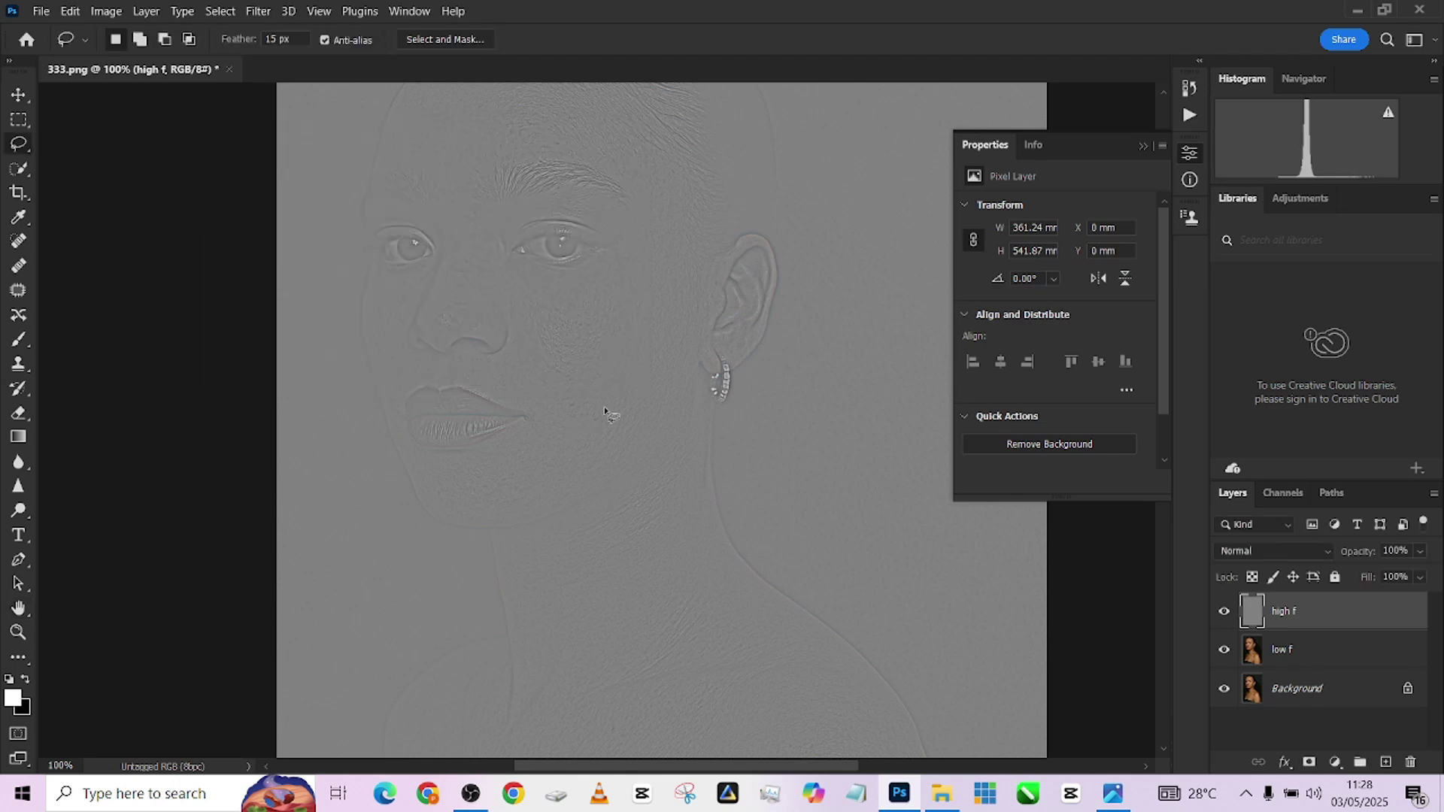
Step: Undo the applied image and run Apply Image on high f again with the same low f Subtract settings
key(ctrl+z)
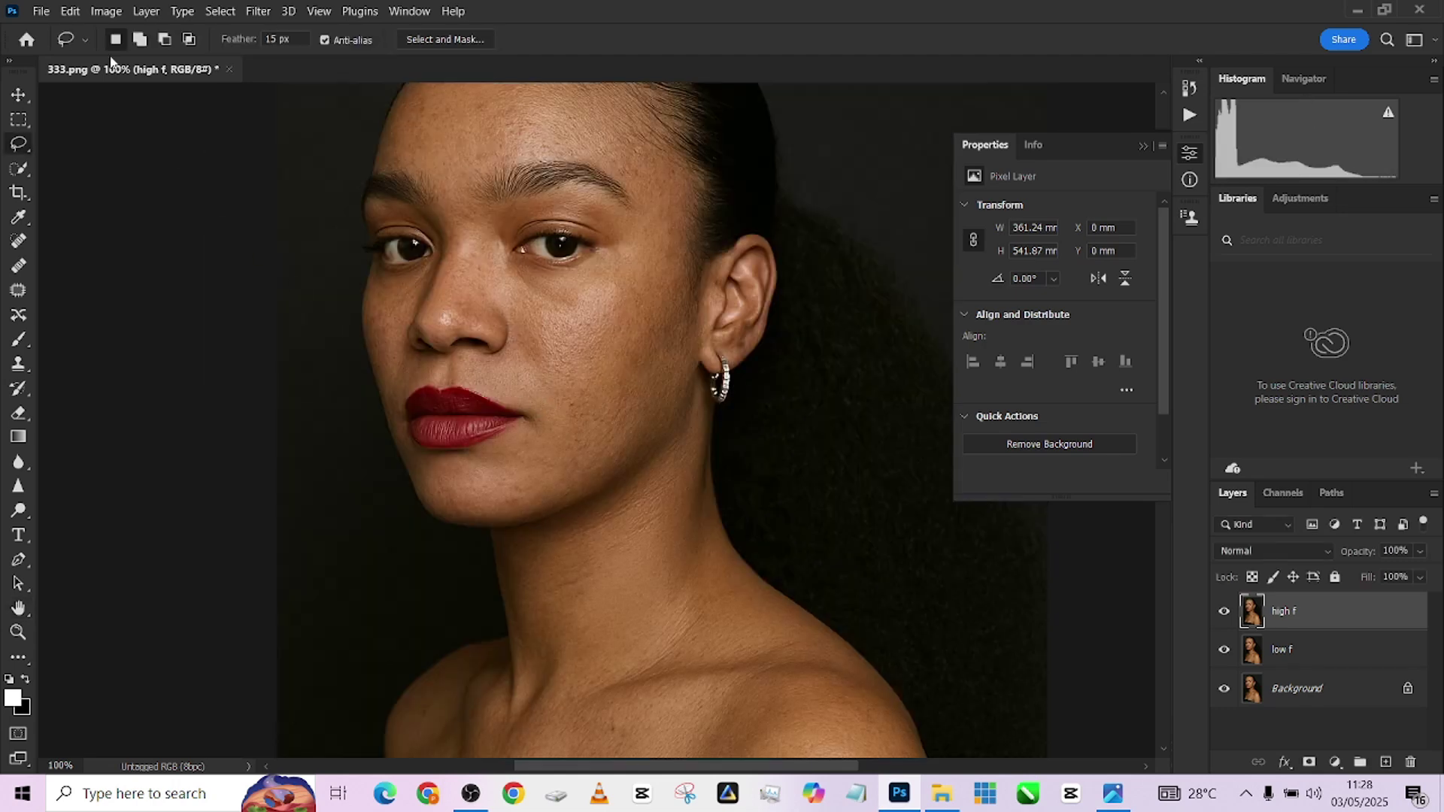
click(106, 12)
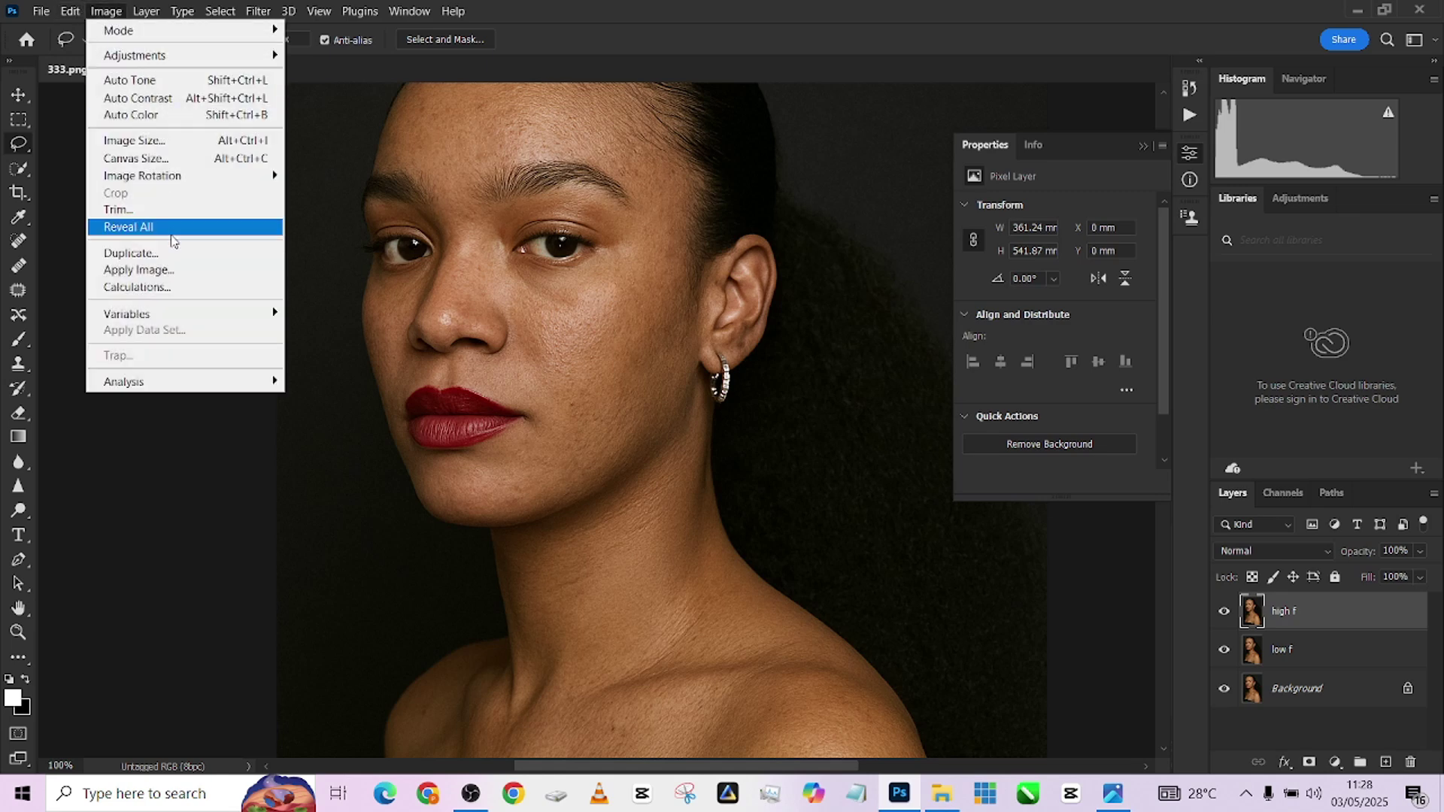
click(171, 277)
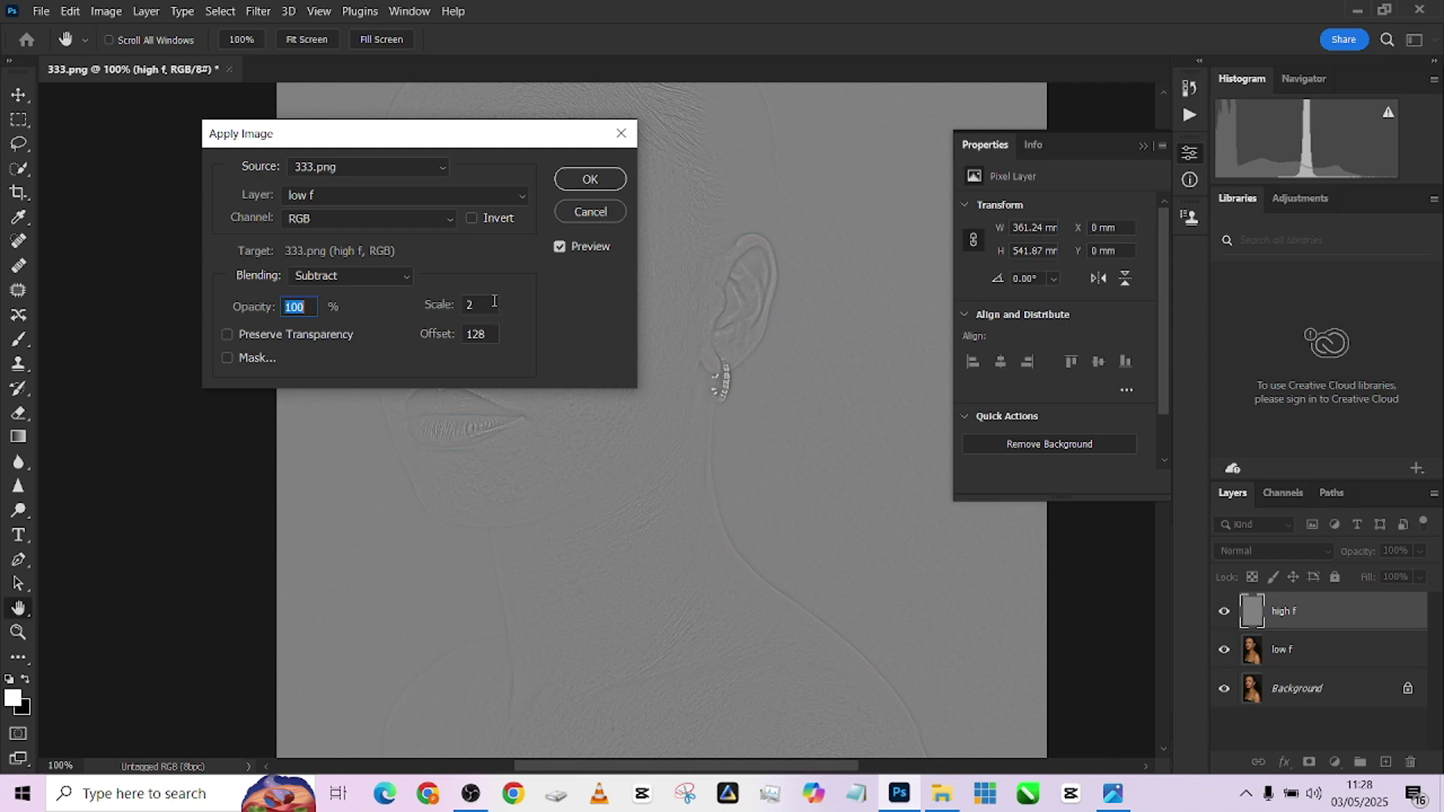
click(585, 178)
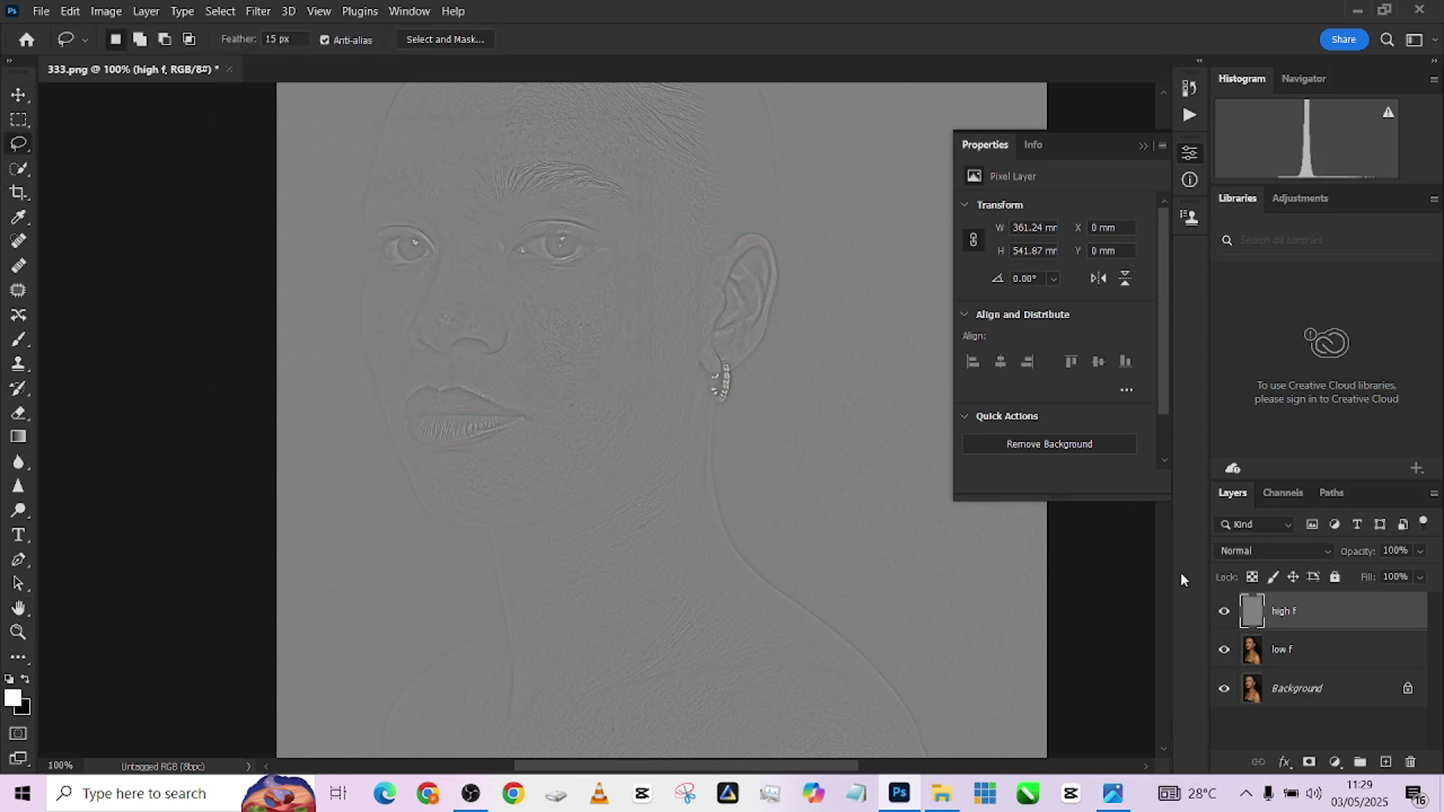
Step: Set the high f layer's blend mode to Linear Light and group it with the low f layer
click(1226, 554)
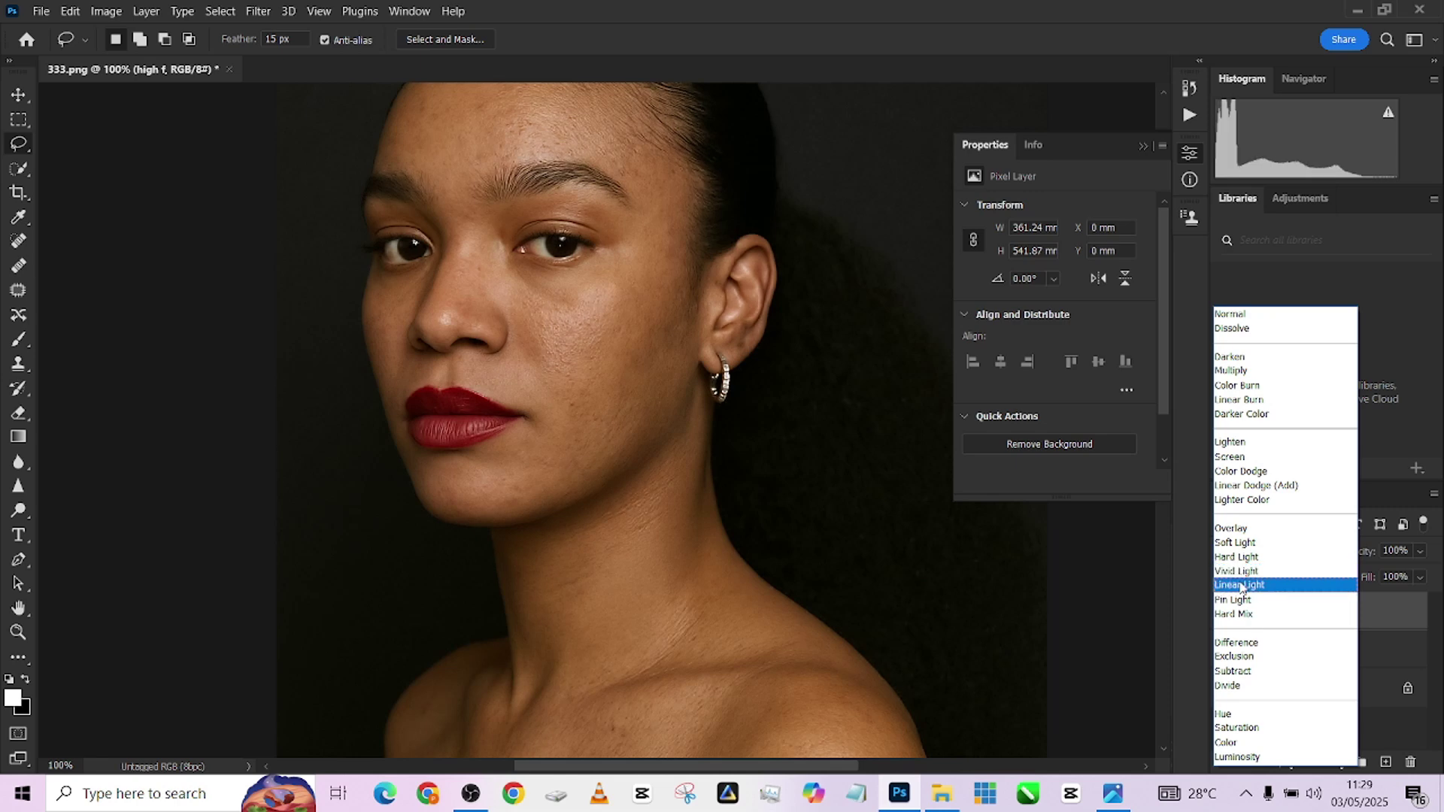
click(1241, 586)
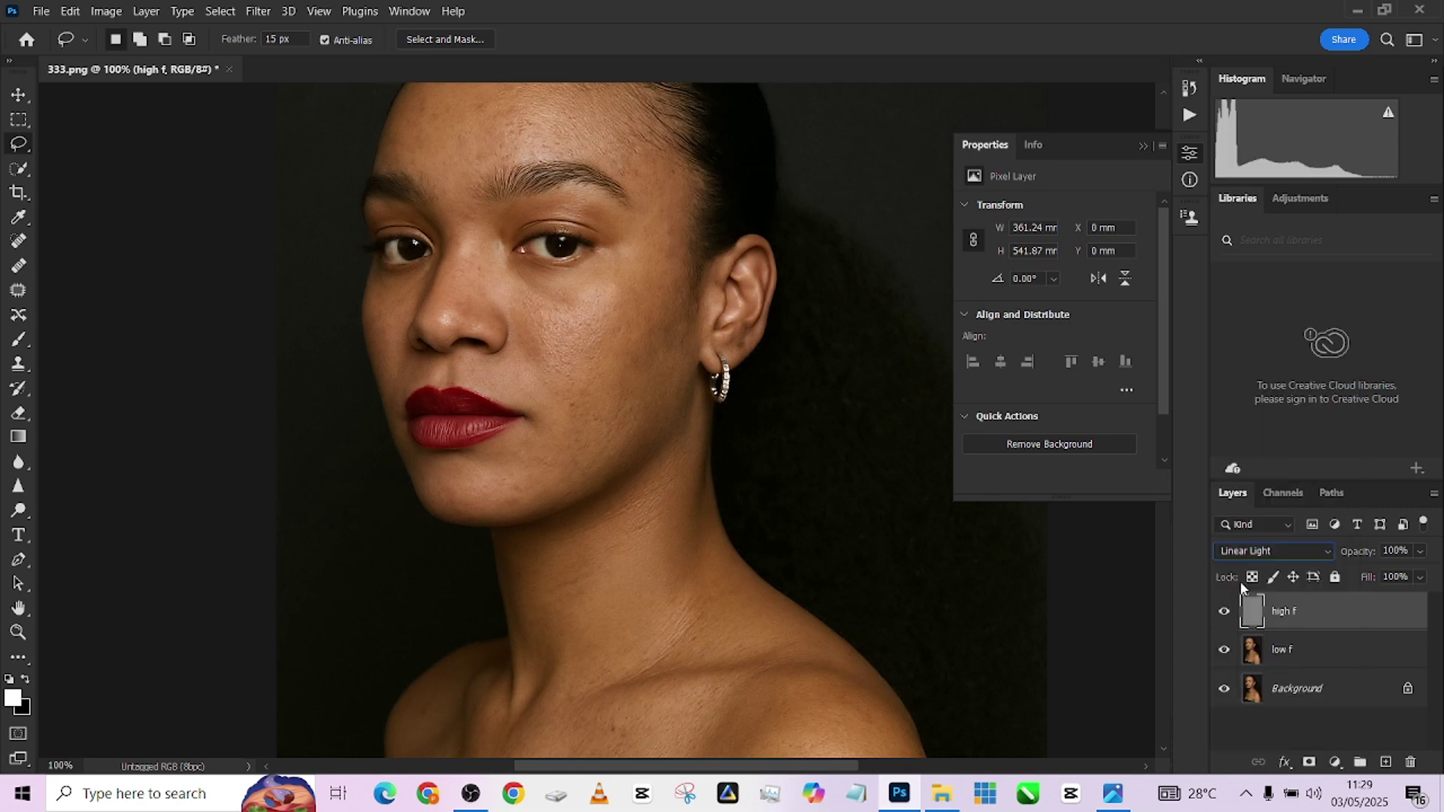
shift+click(1361, 658)
key(ctrl+g)
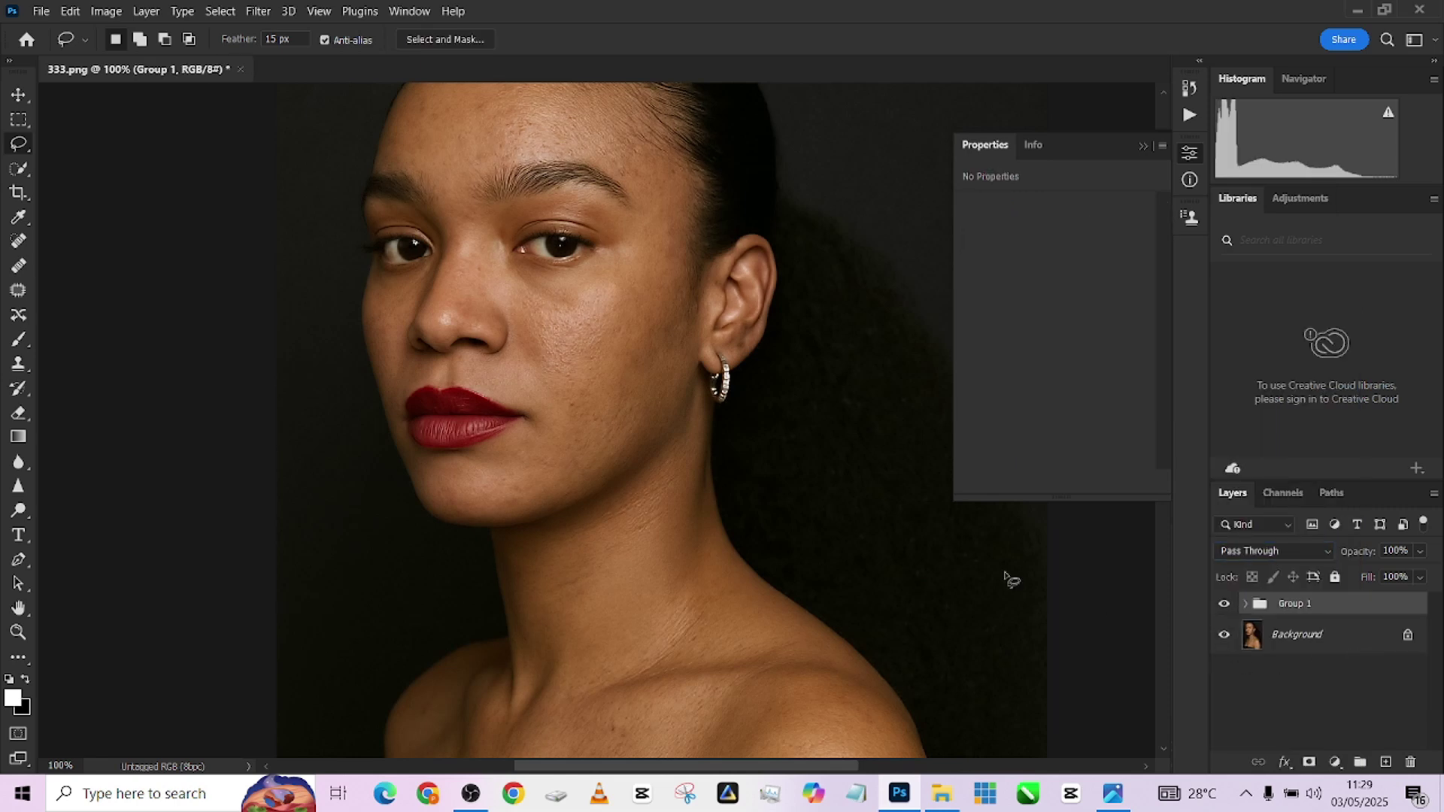
Step: Compare the portrait with Group 1 hidden and shown
scroll(740, 376, down, 1)
scroll(598, 264, up, 1)
click(1224, 607)
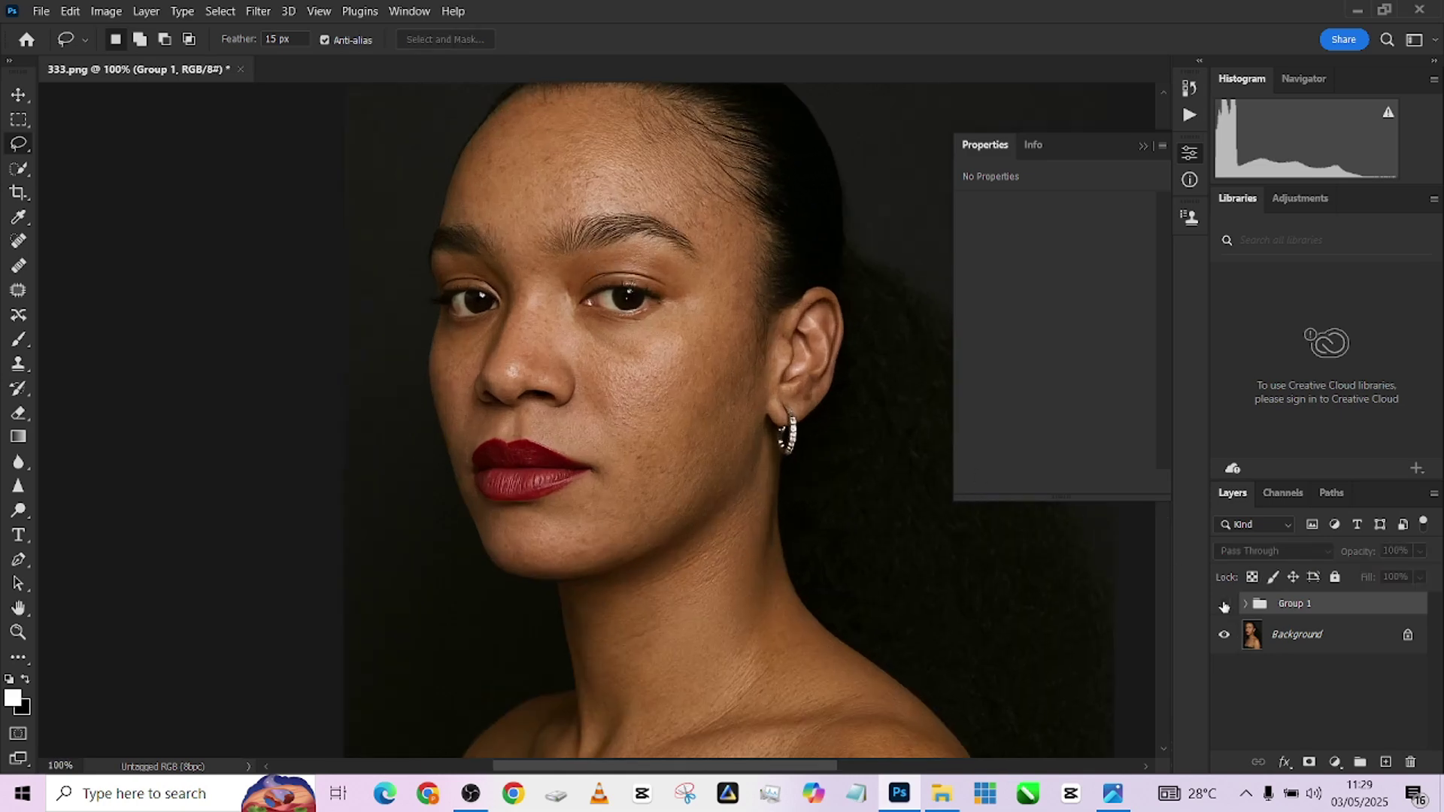
click(1224, 607)
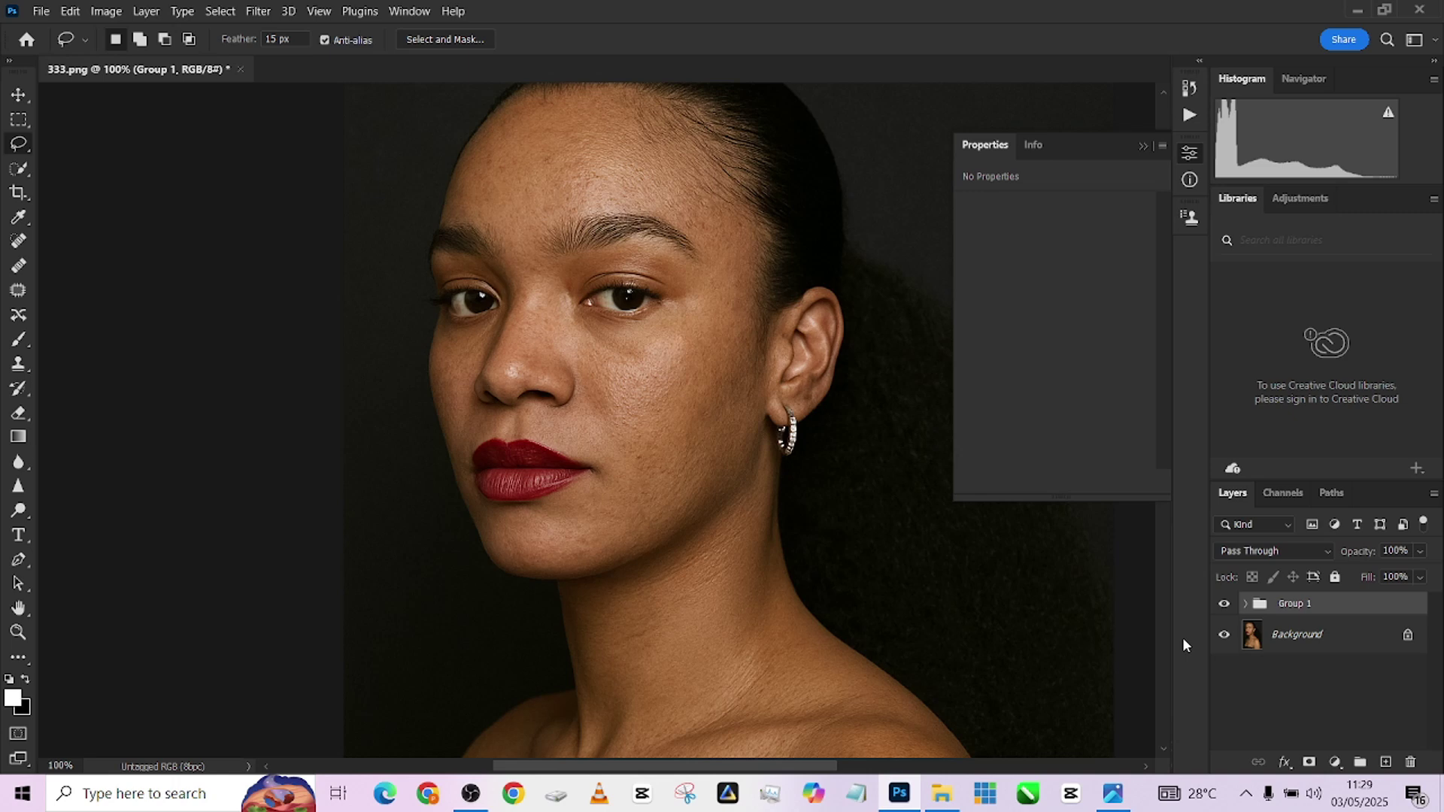
Step: Collapse the layer properties, expand Group 1 and convert its low f layer to a smart object
click(1144, 146)
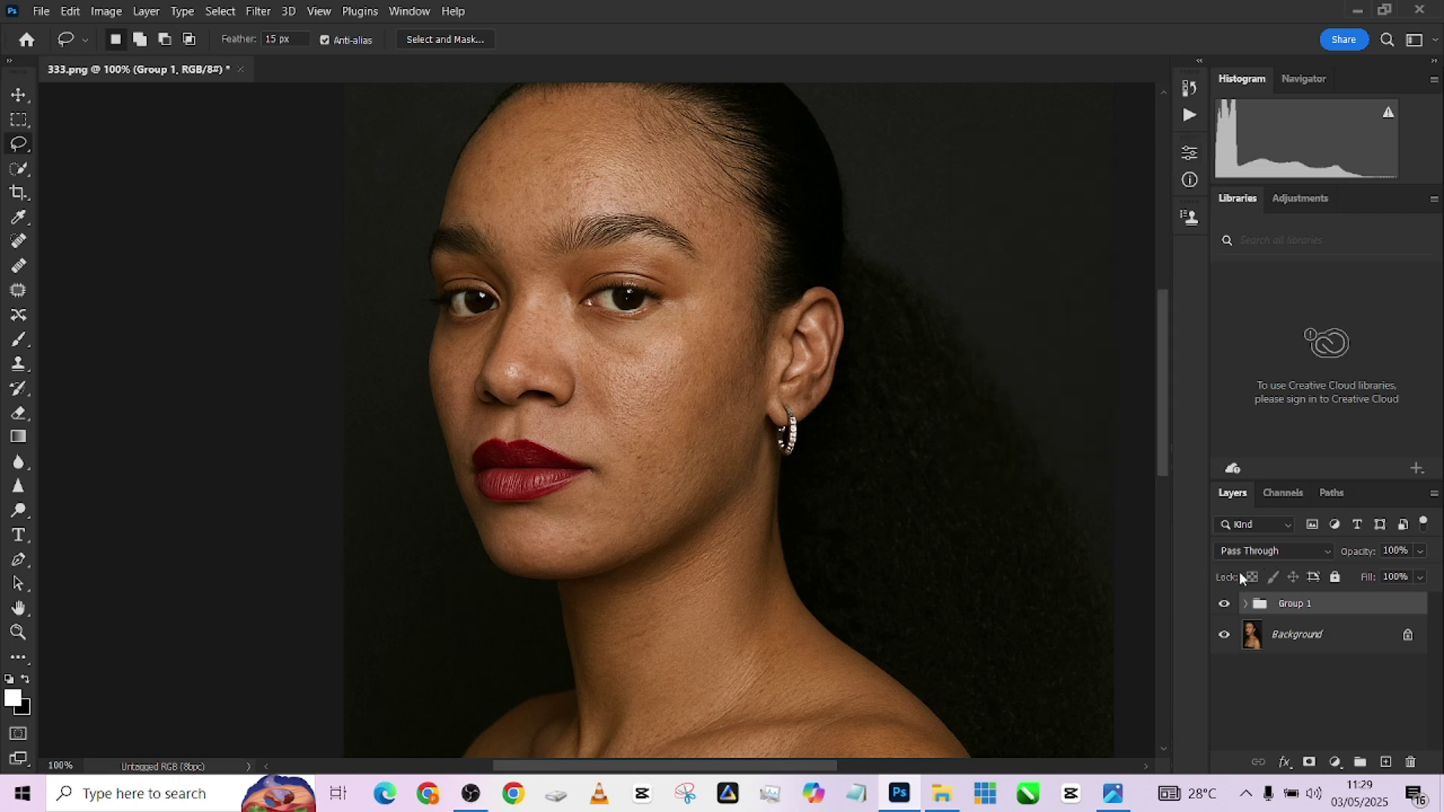
click(1247, 604)
click(1310, 674)
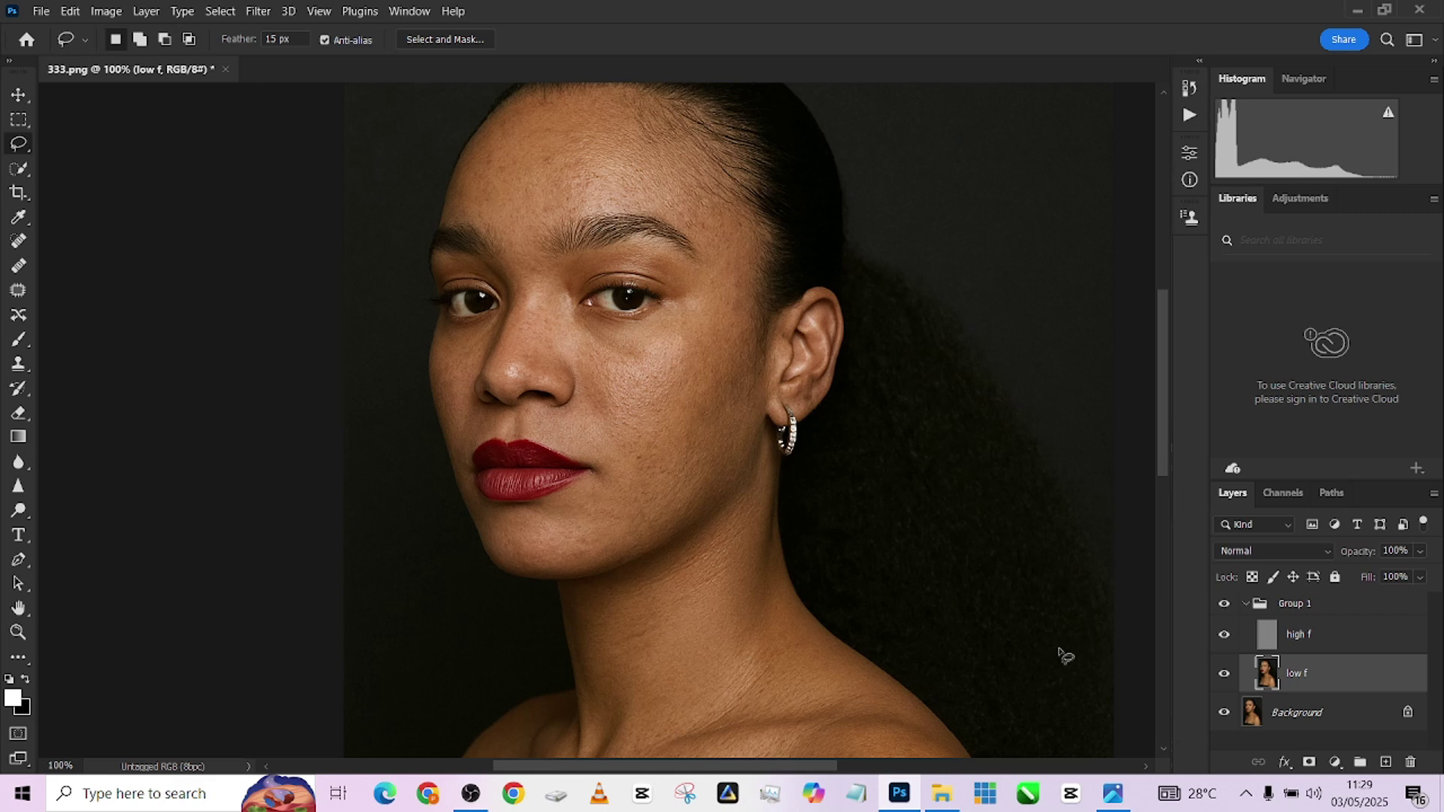
right_click(1335, 671)
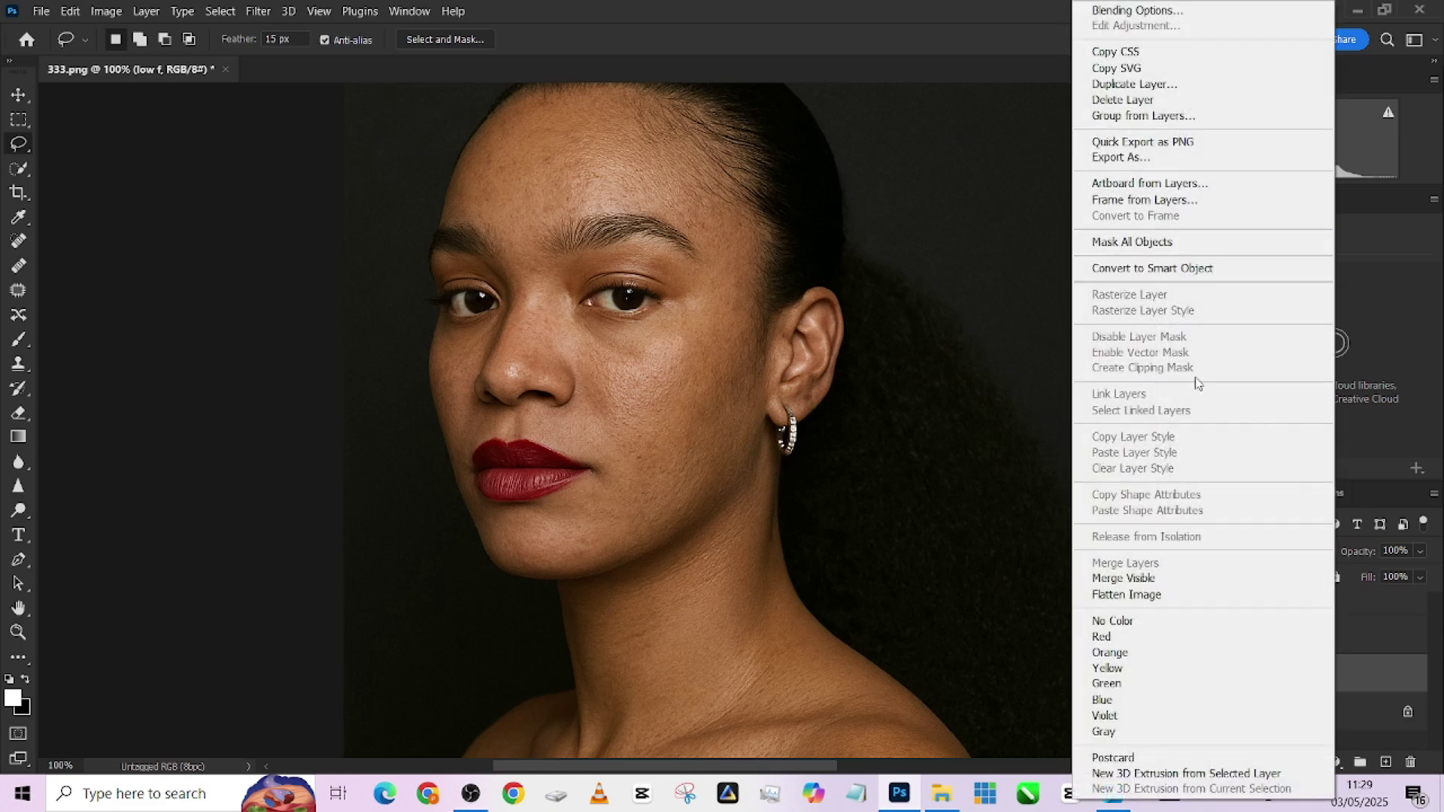
click(1179, 268)
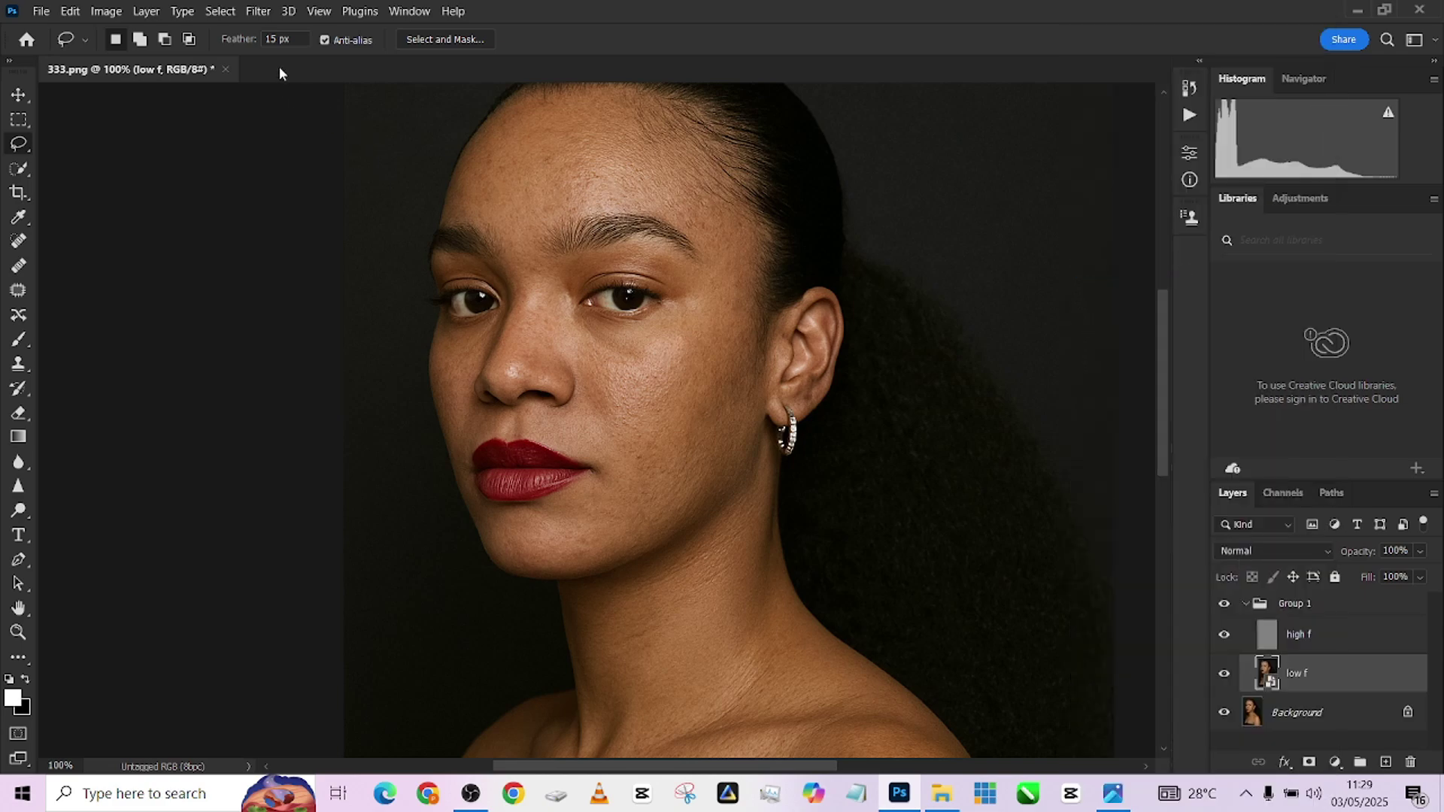
Step: Apply a Gaussian Blur with a 14-pixel radius to the low f smart object, checking the effect on the face and shoulders
click(268, 16)
mouse_move(299, 239)
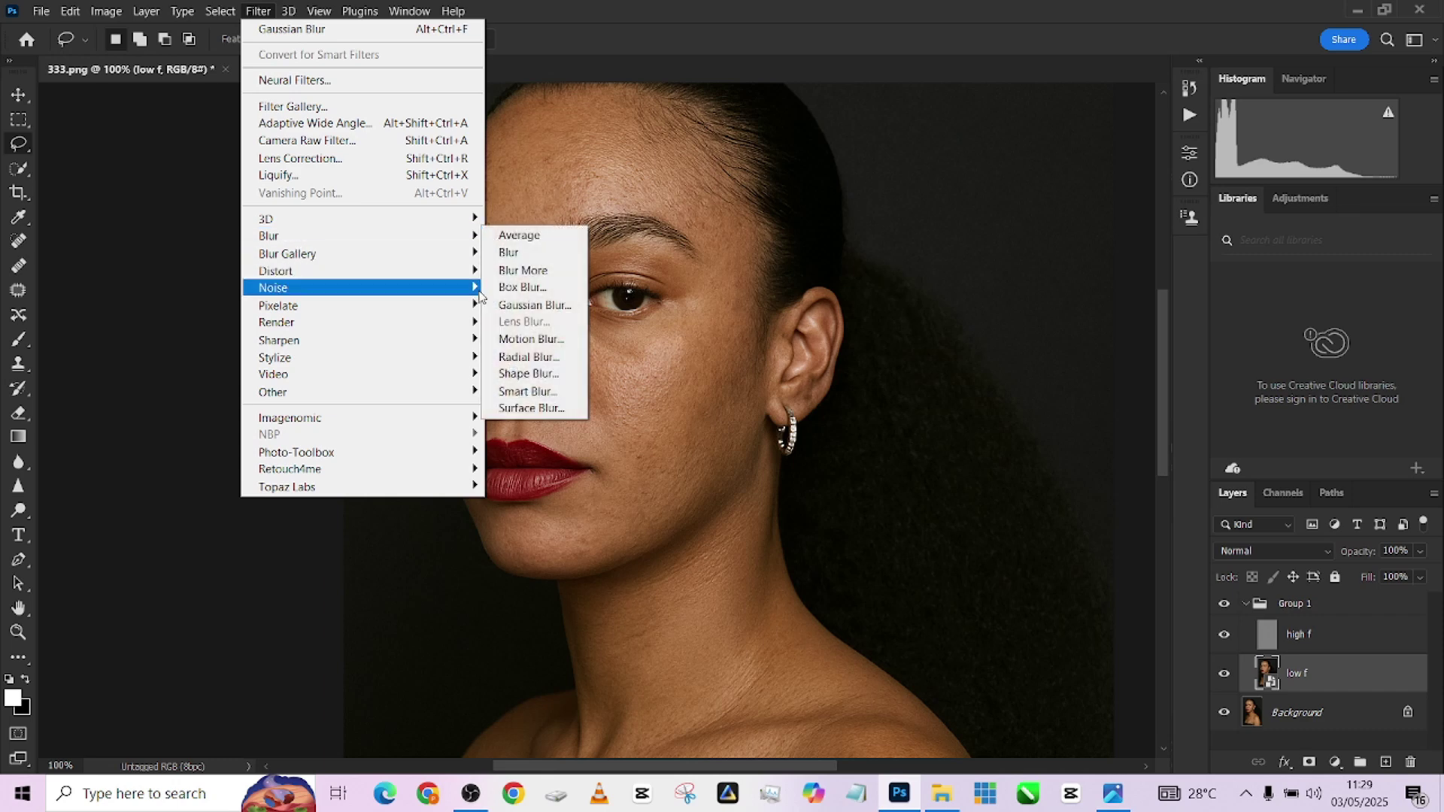
click(526, 306)
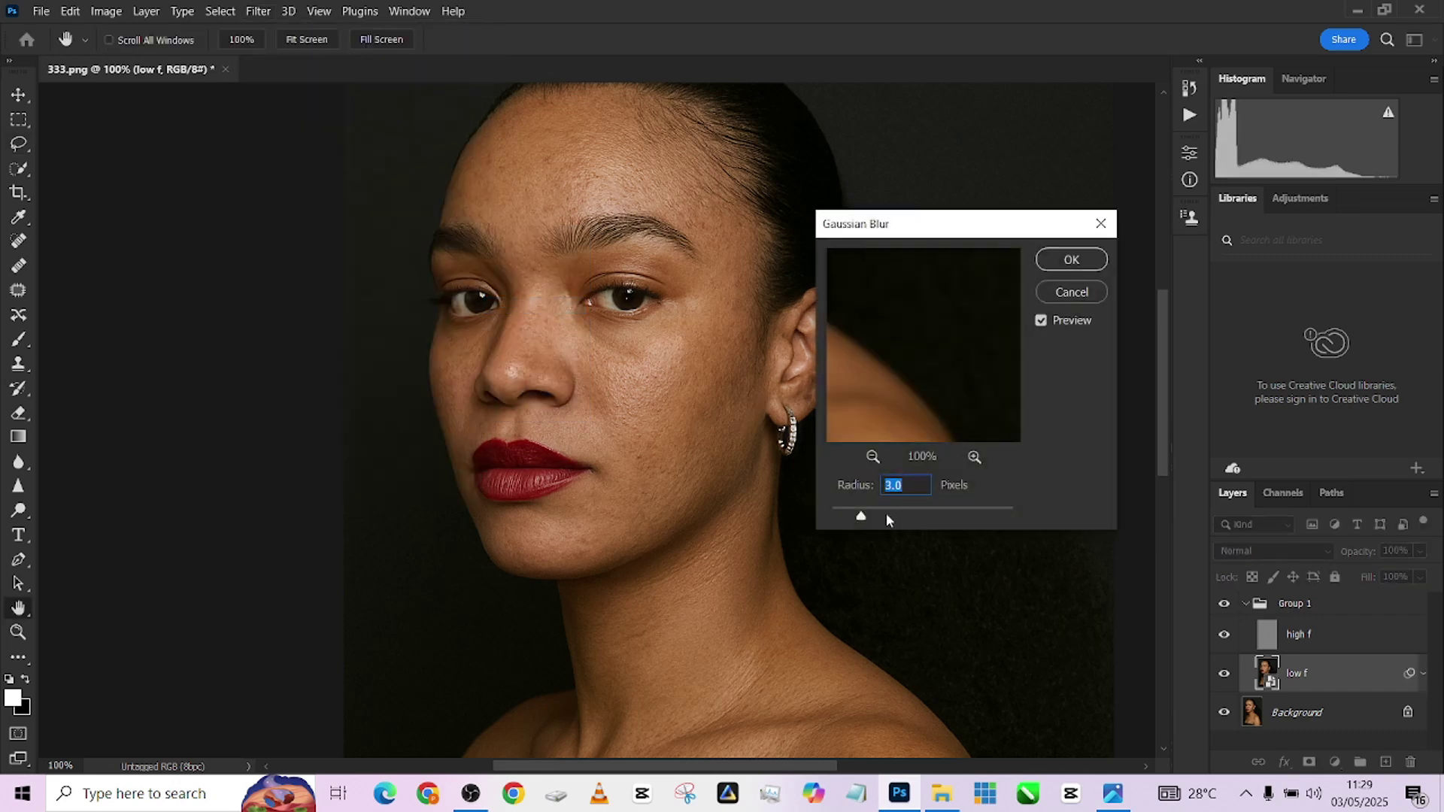
drag(869, 513, 910, 520)
drag(697, 506, 635, 249)
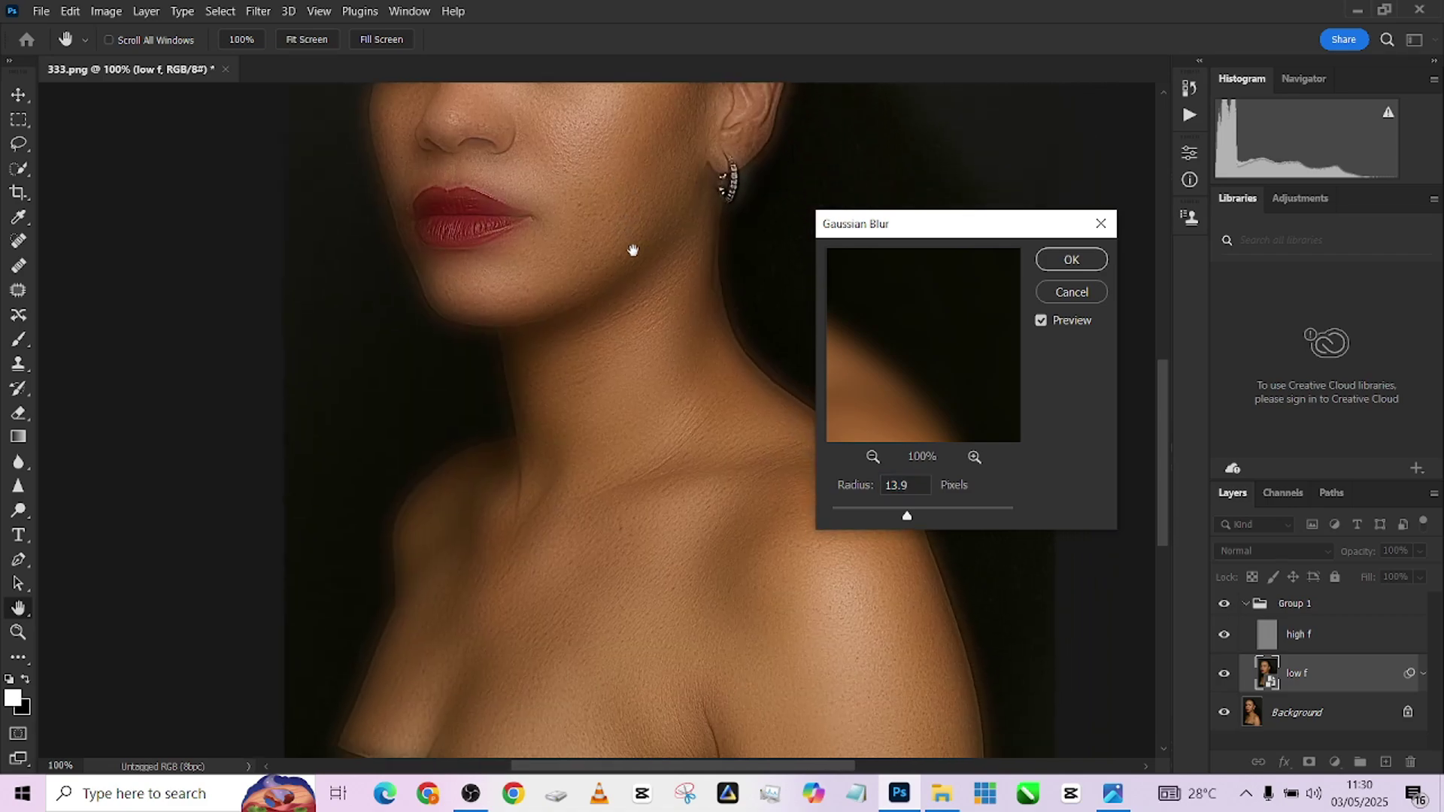
mouse_move(641, 421)
mouse_down()
mouse_move(642, 331)
mouse_move(647, 396)
mouse_up()
click(903, 496)
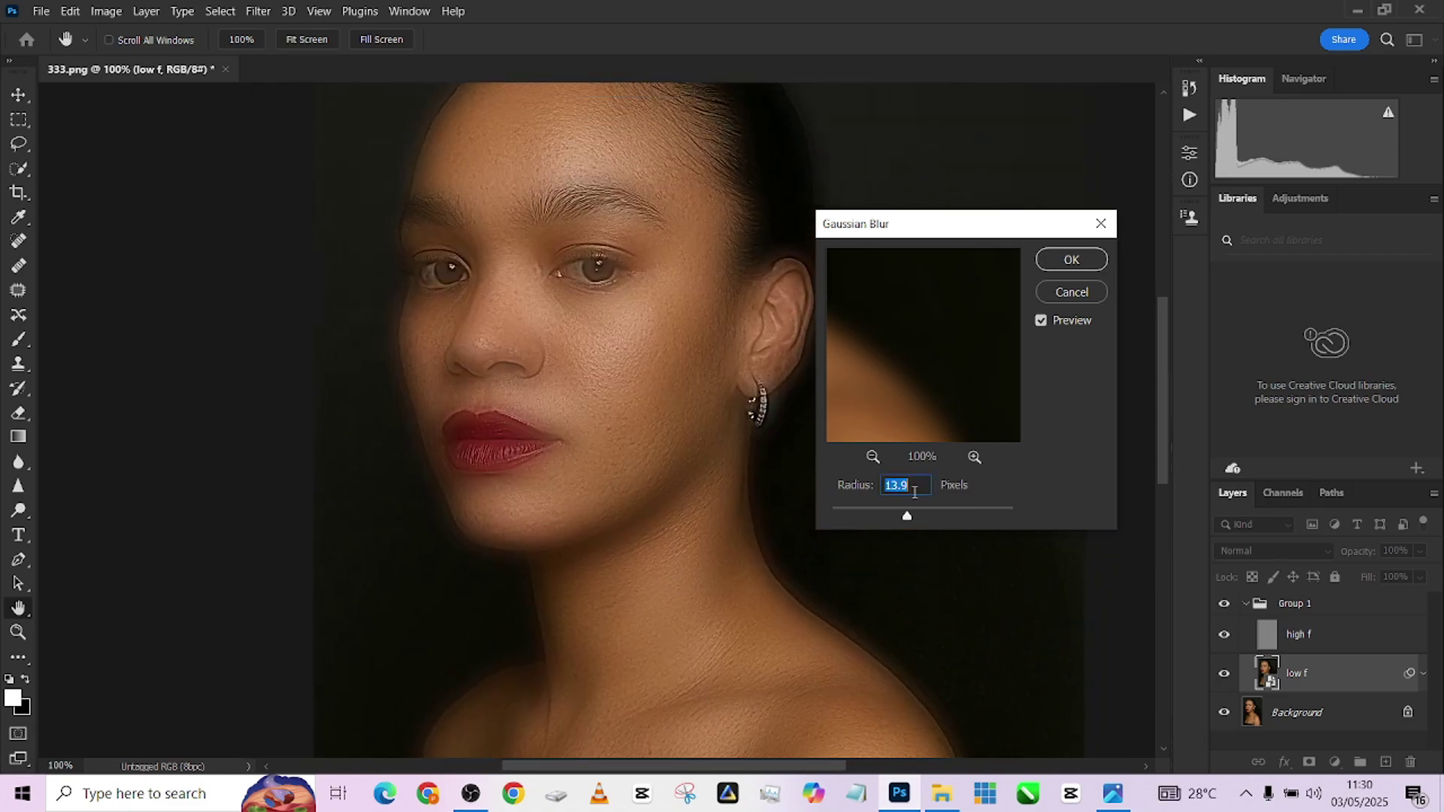
text(14)
key(Return)
key(l)
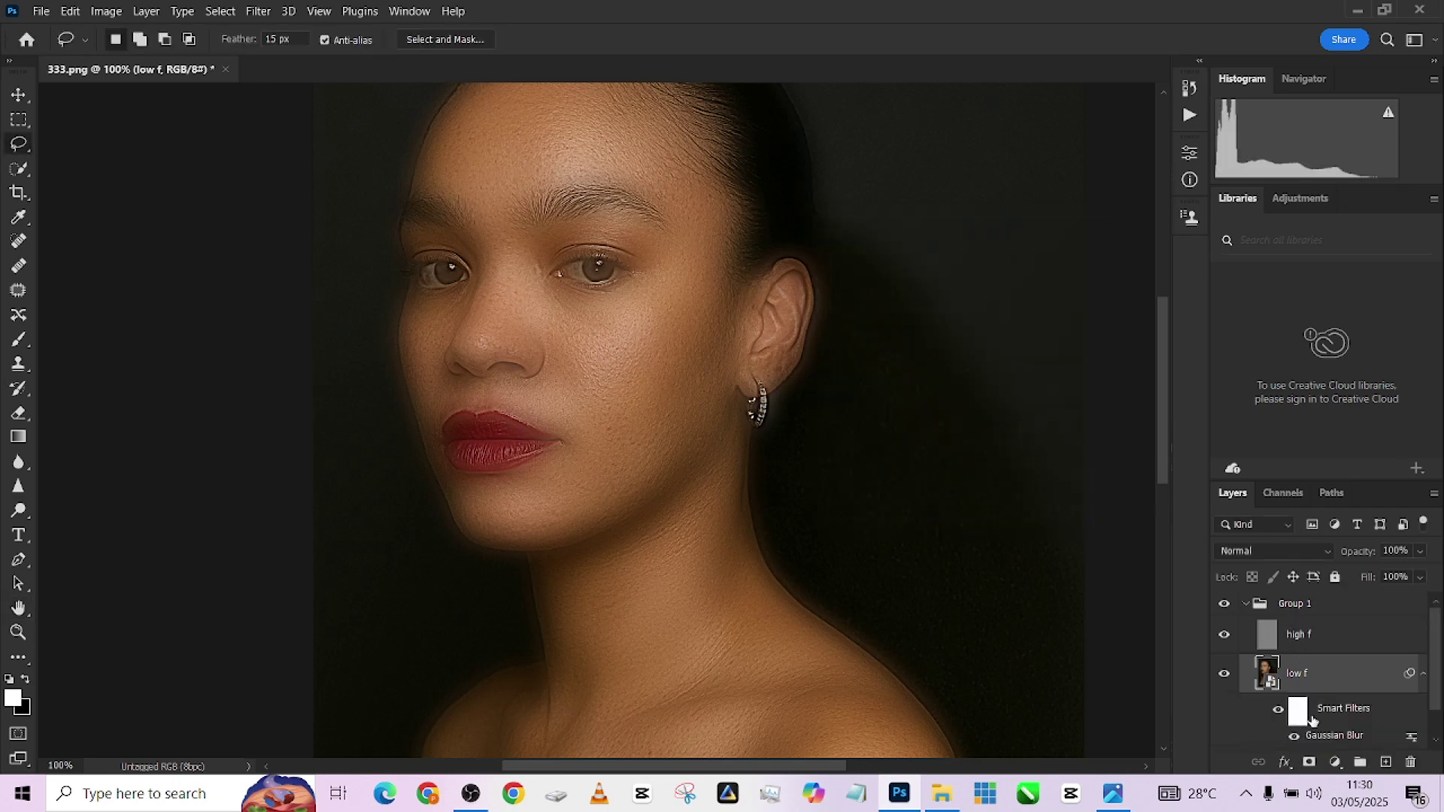
Step: Invert the low f smart filter mask to black and choose the Brush tool
click(1299, 718)
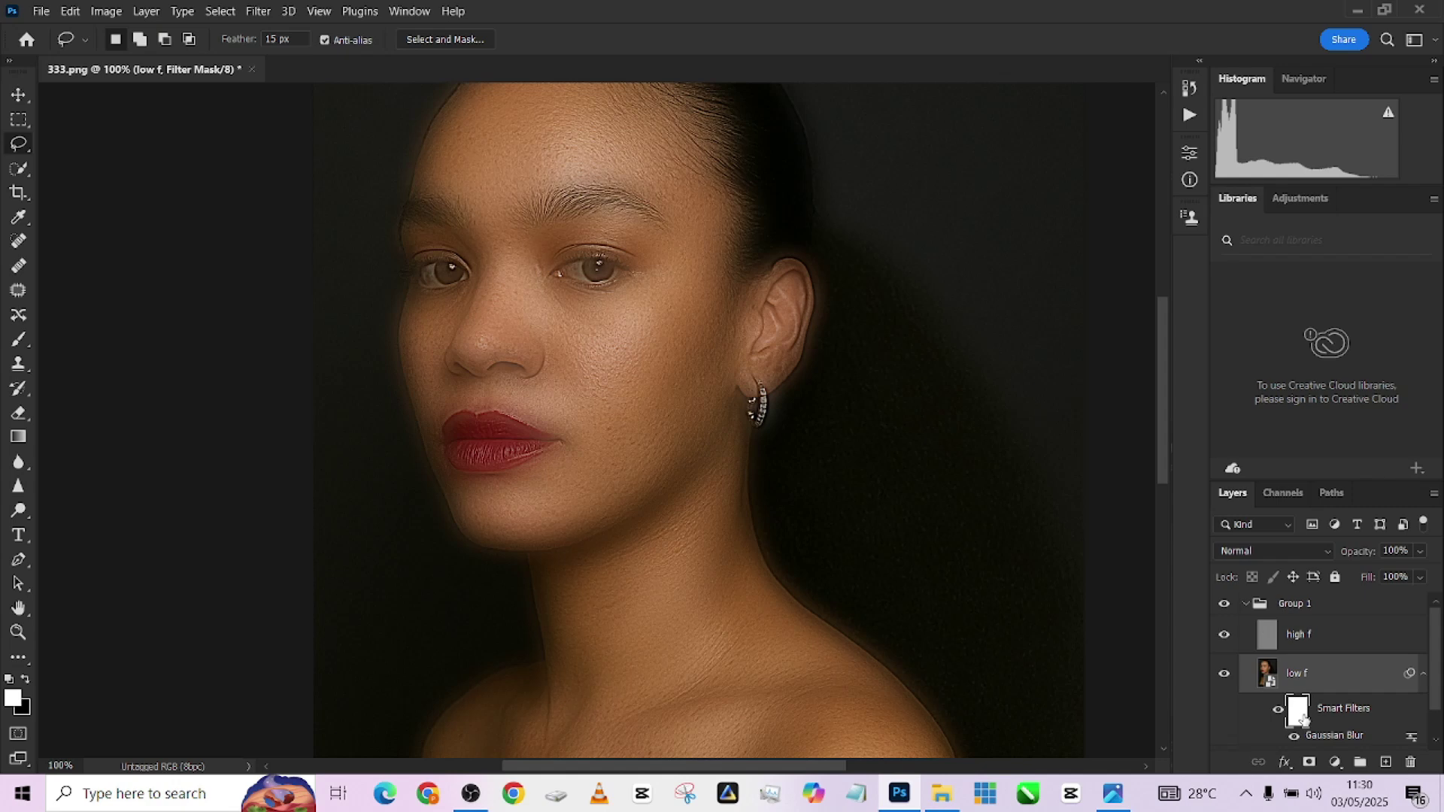
key(ctrl+i)
click(19, 340)
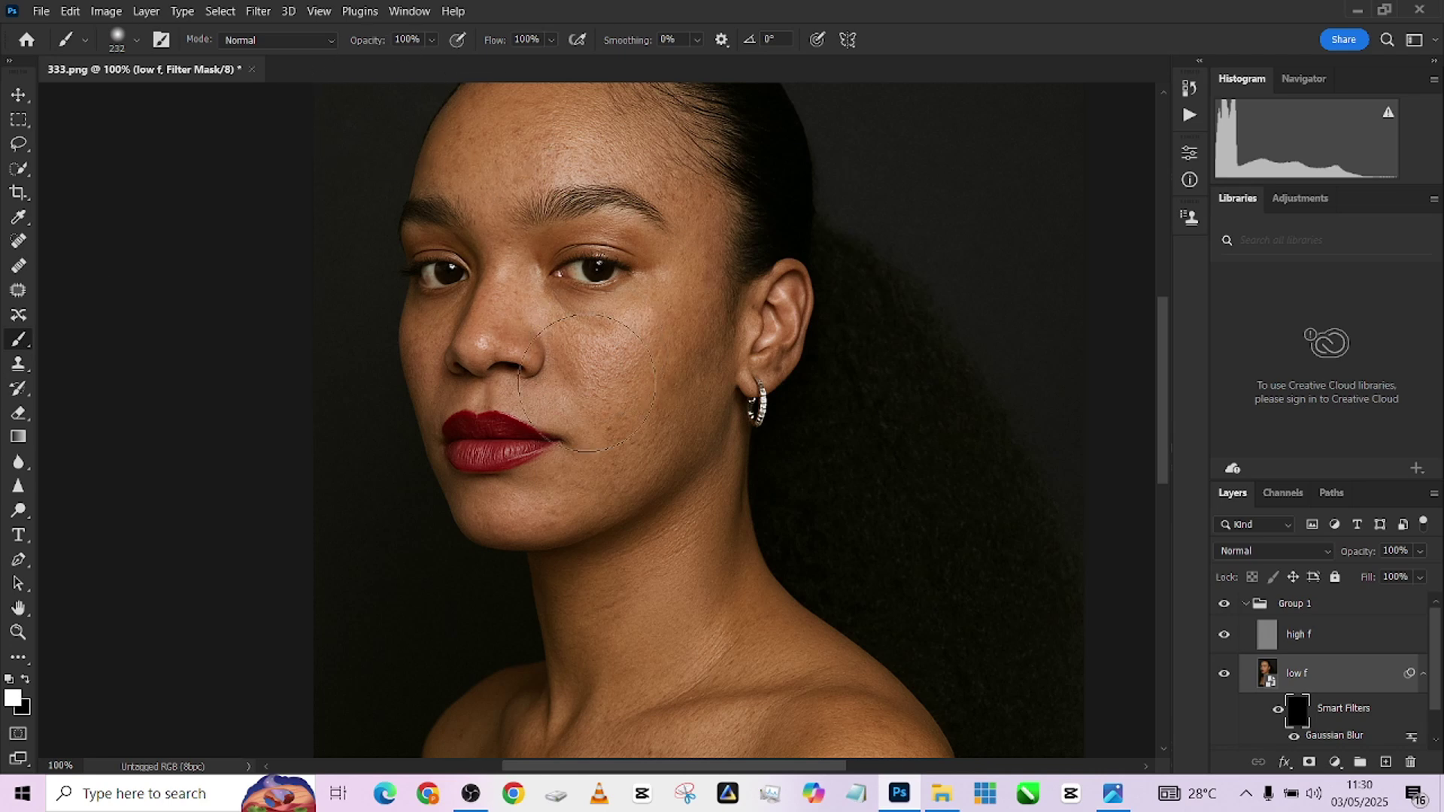
Step: Paint white on the smart filter mask over the forehead, cheeks, jaw and nose, reducing the brush size for the smaller areas
scroll(527, 256, up, 3)
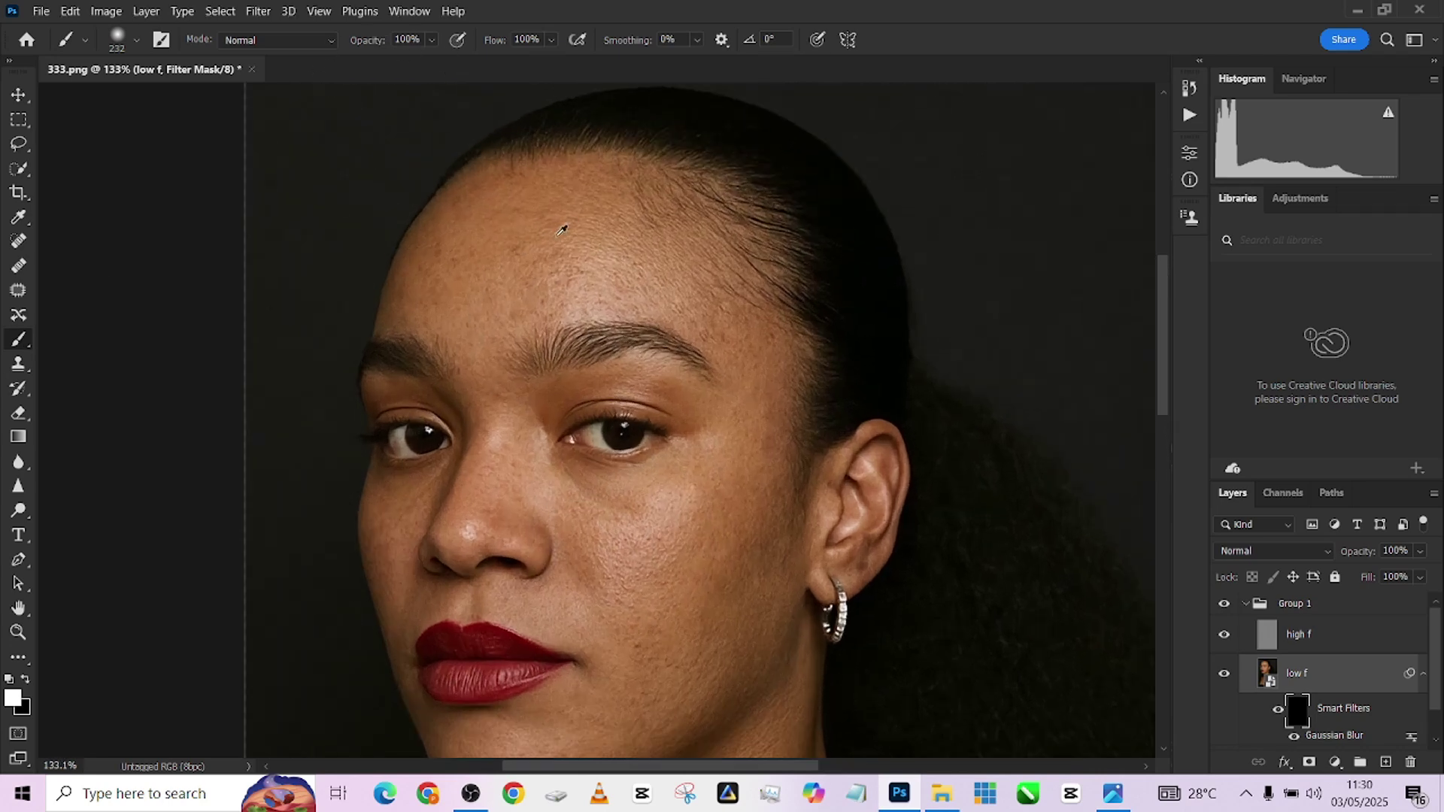
mouse_move(447, 259)
mouse_down()
mouse_move(515, 367)
mouse_move(571, 371)
mouse_move(692, 316)
mouse_move(699, 270)
mouse_move(603, 250)
mouse_move(704, 296)
mouse_move(769, 397)
mouse_move(659, 355)
mouse_move(791, 423)
mouse_up()
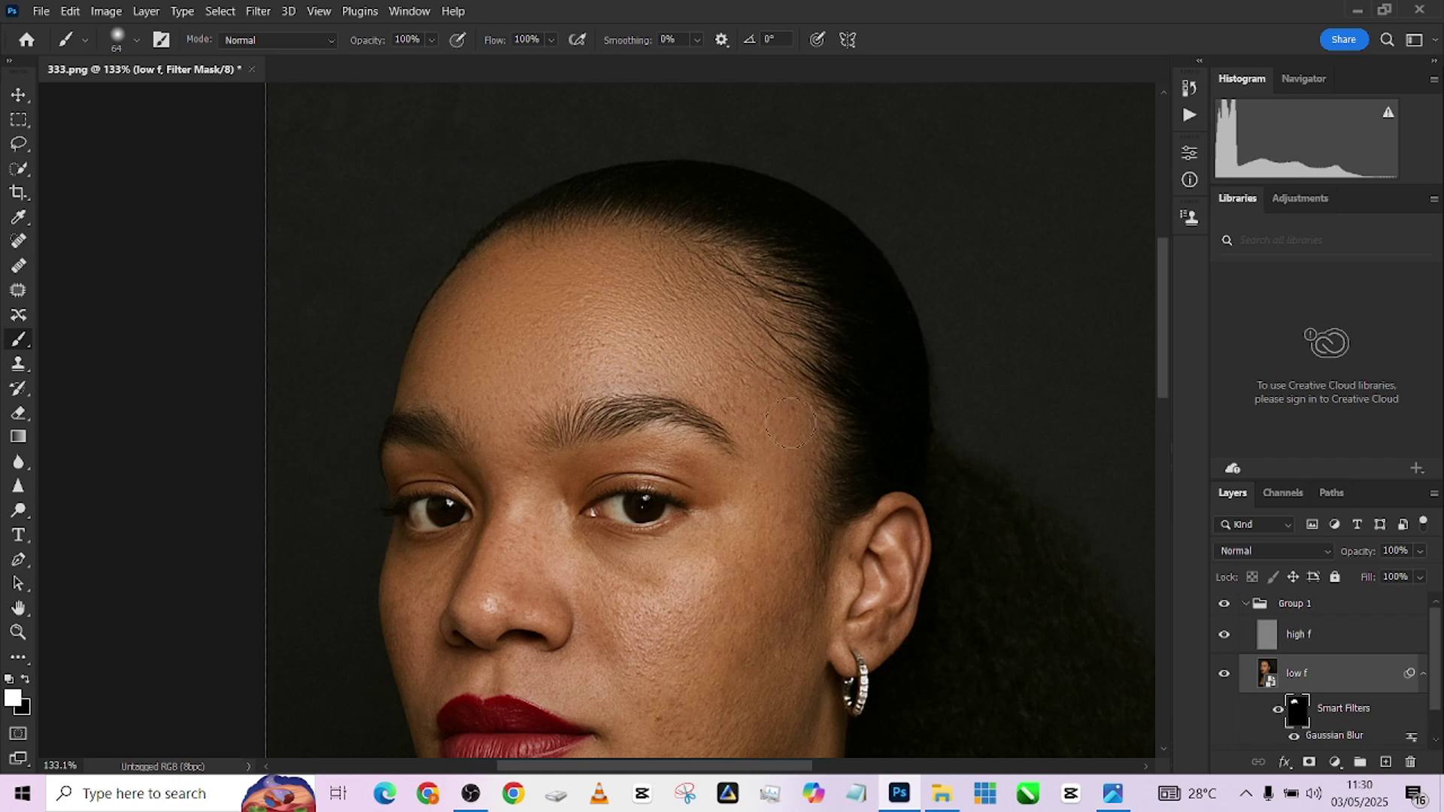
key([)
drag(654, 607, 581, 460)
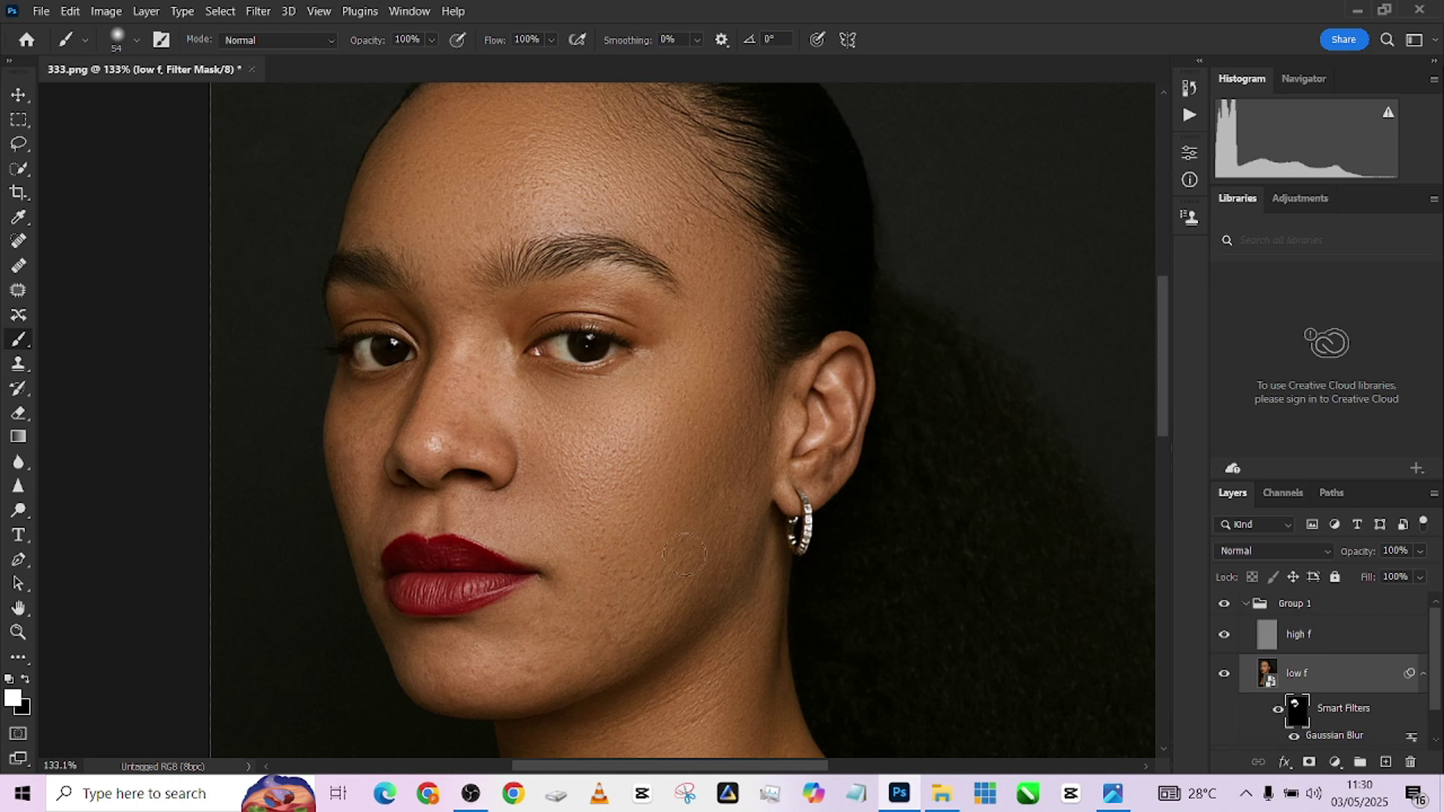
drag(622, 629, 611, 629)
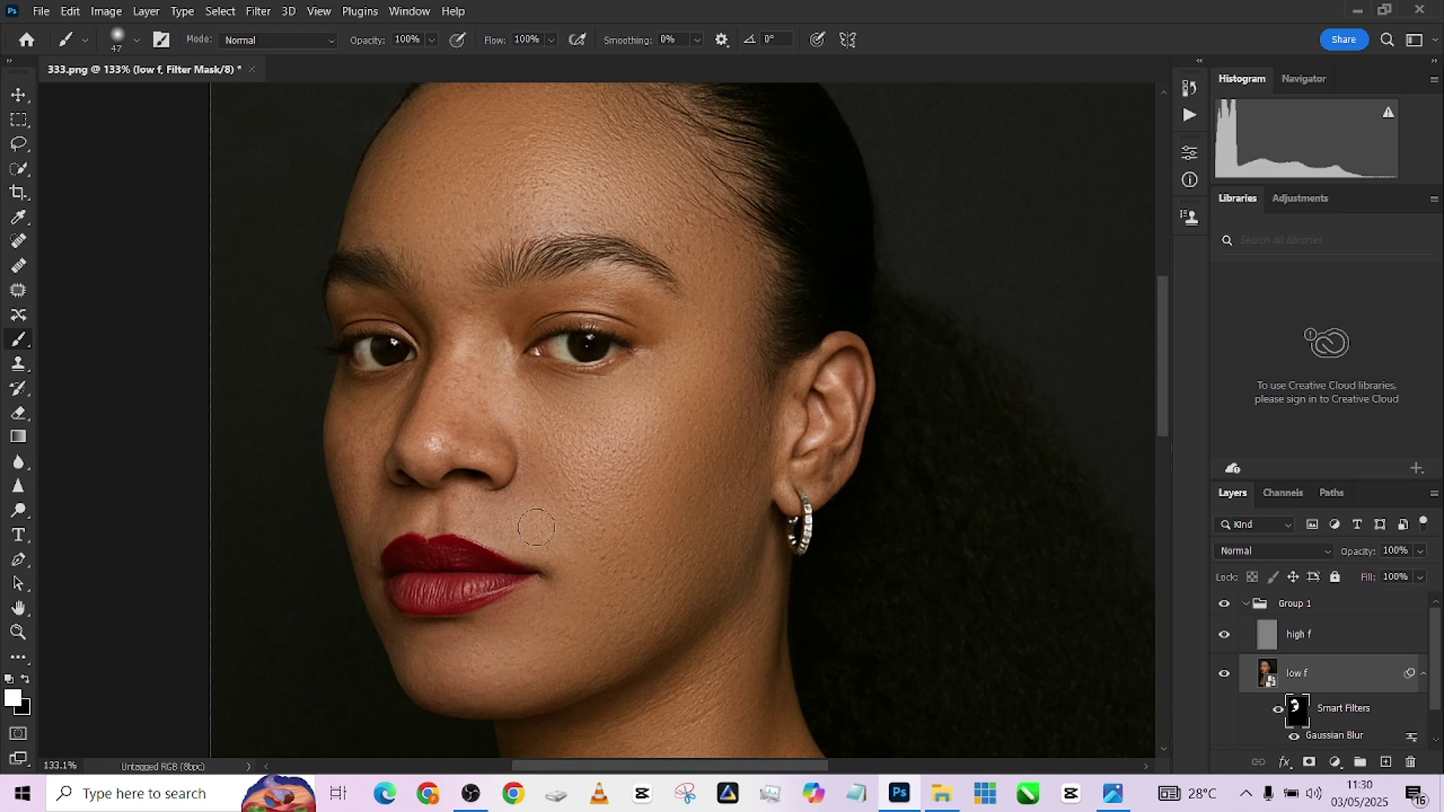
drag(485, 391, 481, 390)
key(bracketleft)
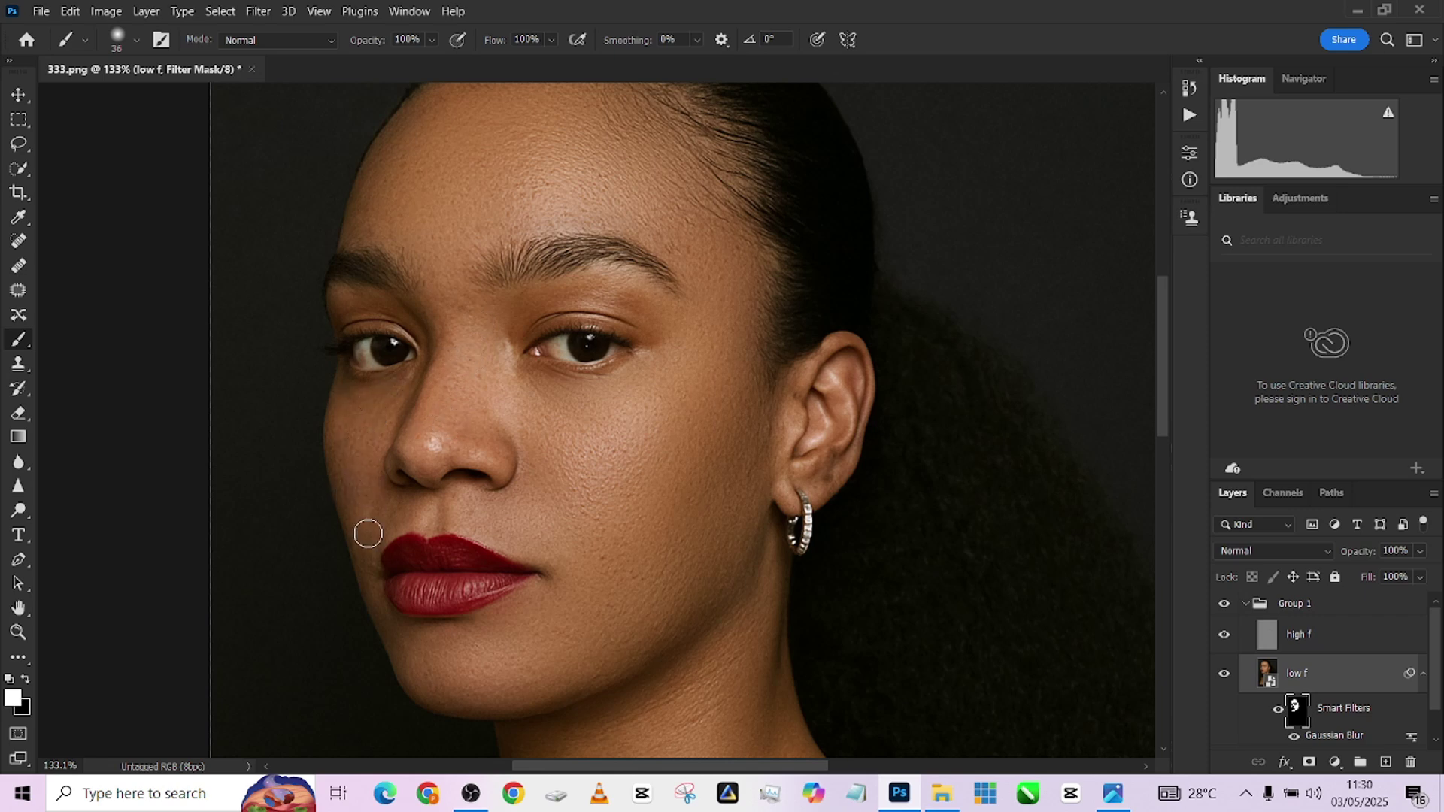
scroll(571, 426, down, 3)
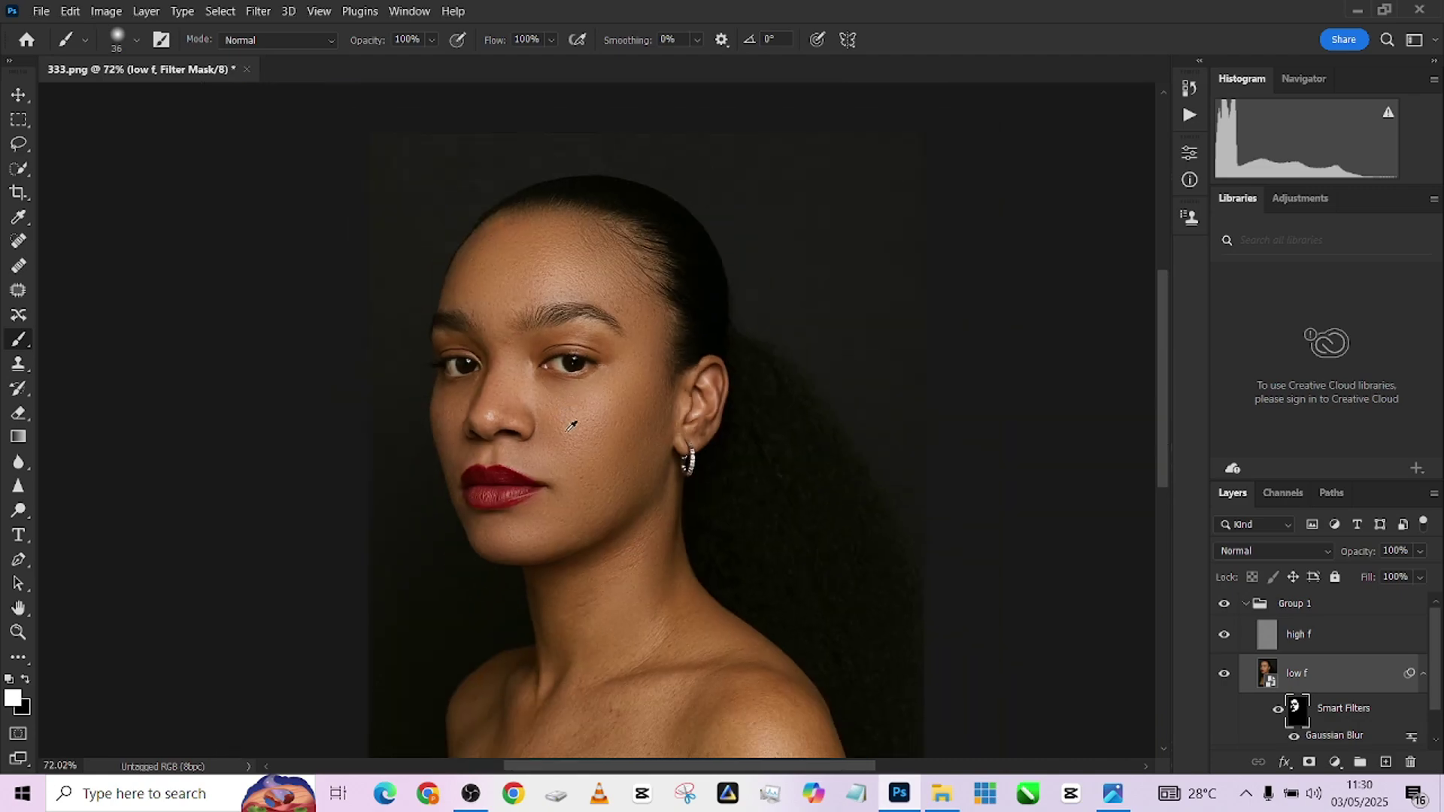
scroll(613, 438, up, 2)
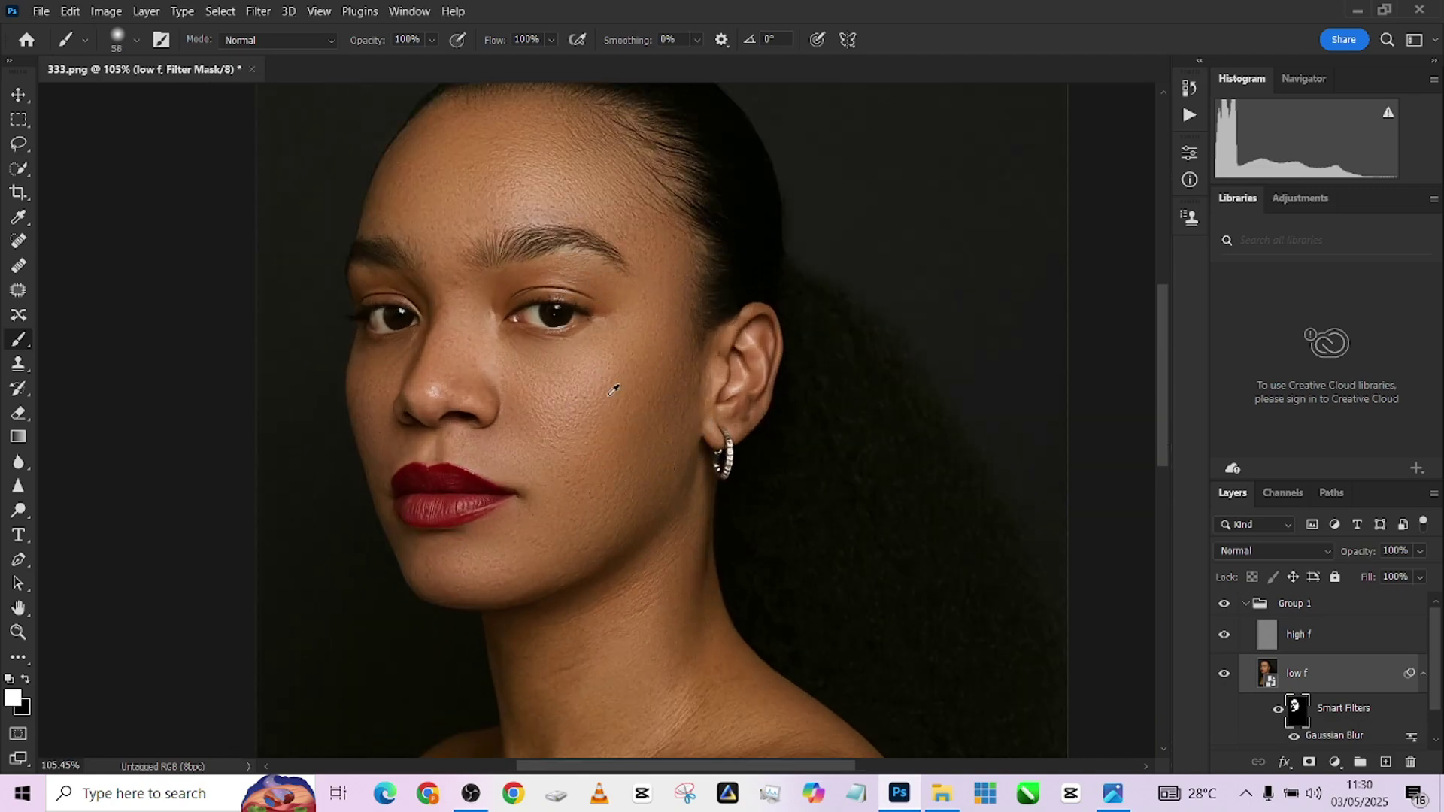
scroll(607, 435, down, 2)
scroll(639, 555, up, 2)
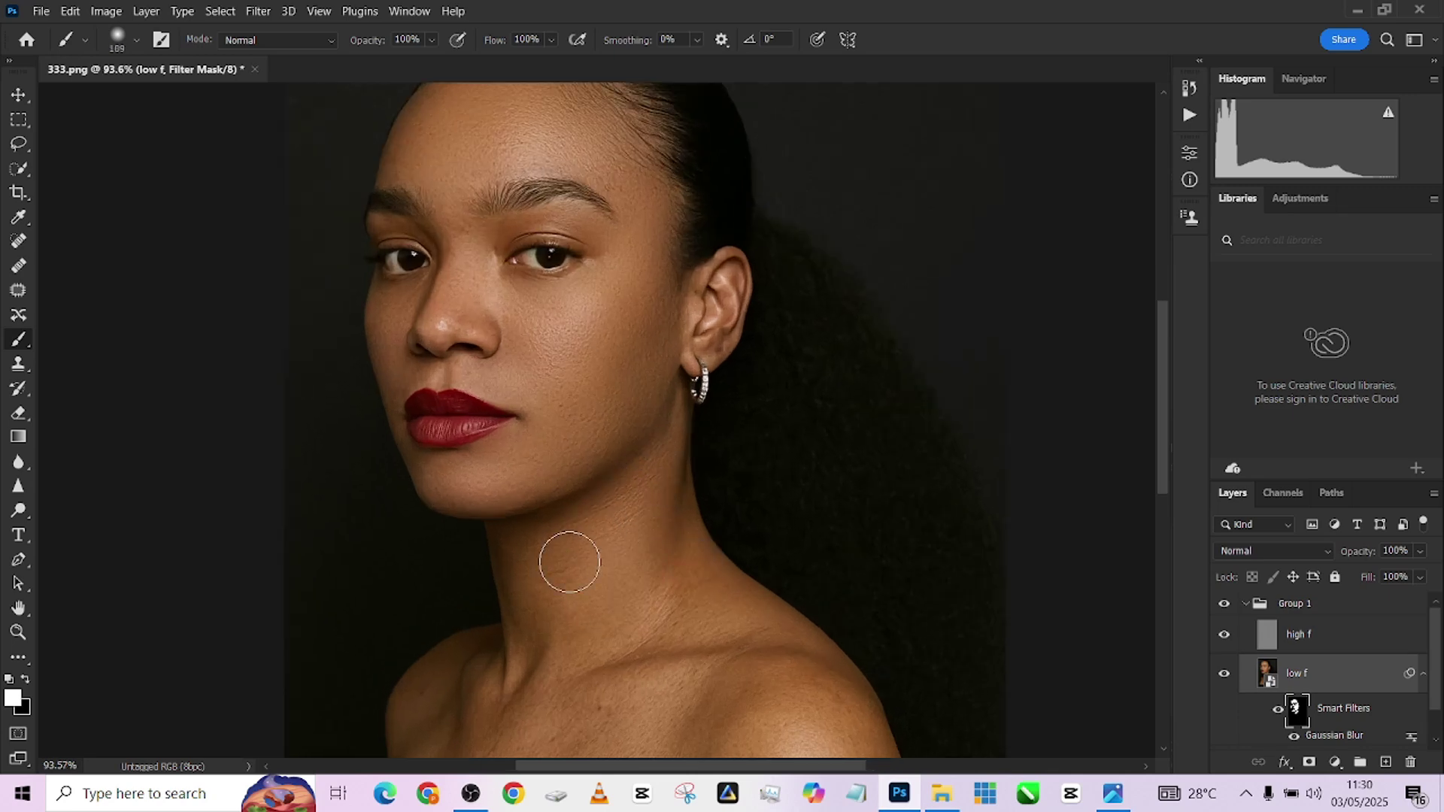
Step: Paint white on the low f smart filter mask over the neck, chest and shoulders, resizing the brush between areas
mouse_move(549, 598)
mouse_down()
mouse_move(549, 405)
mouse_move(493, 338)
mouse_up()
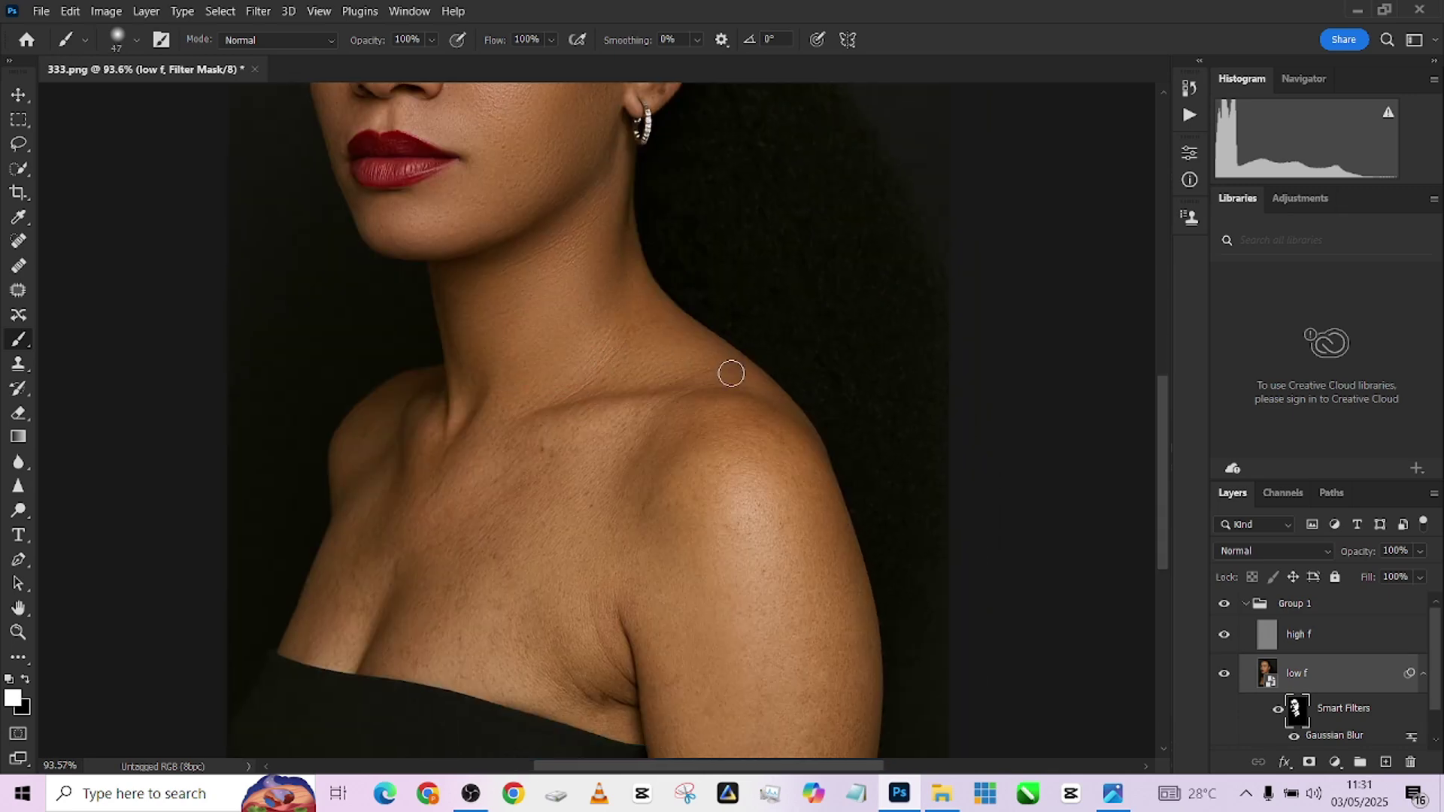
drag(502, 605, 519, 455)
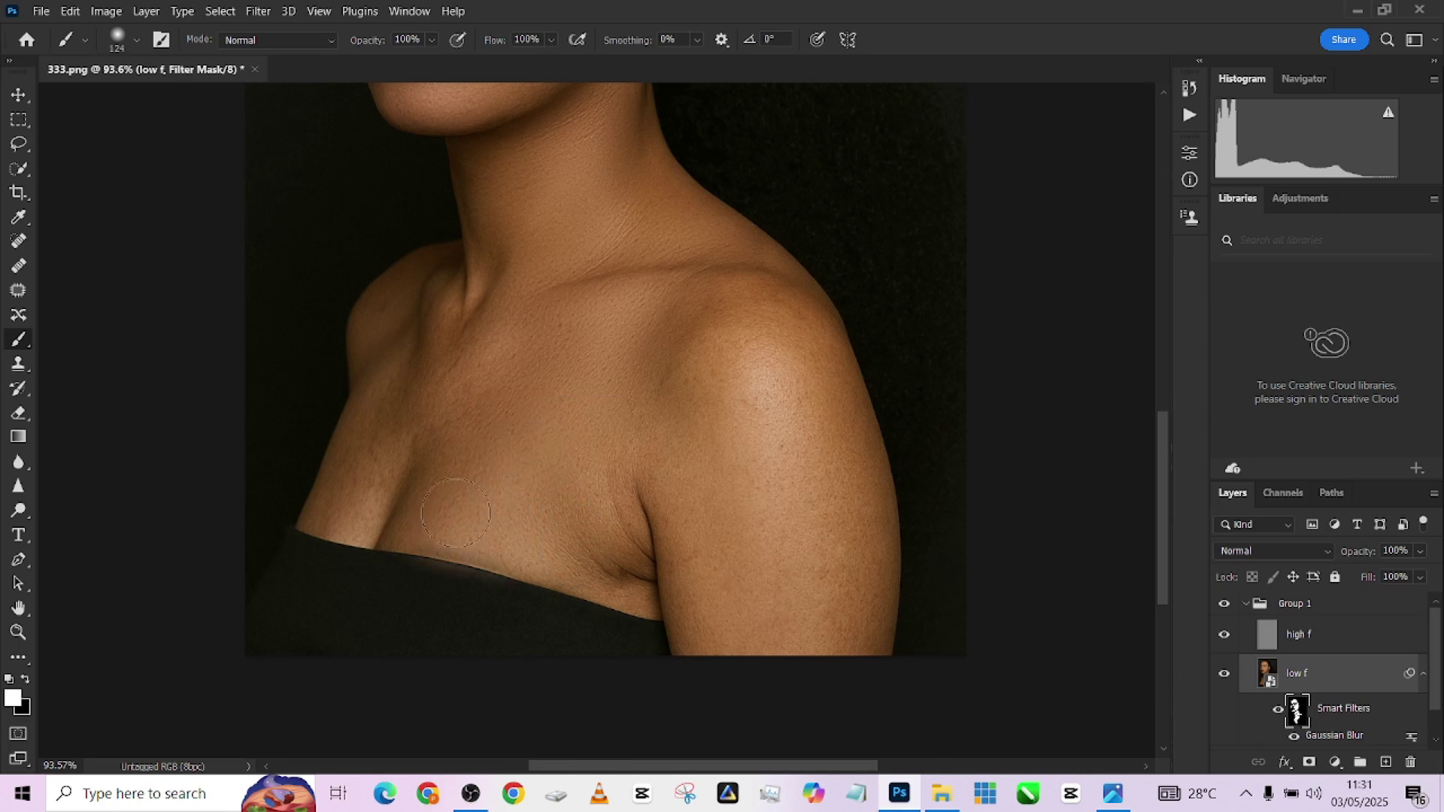
key(x)
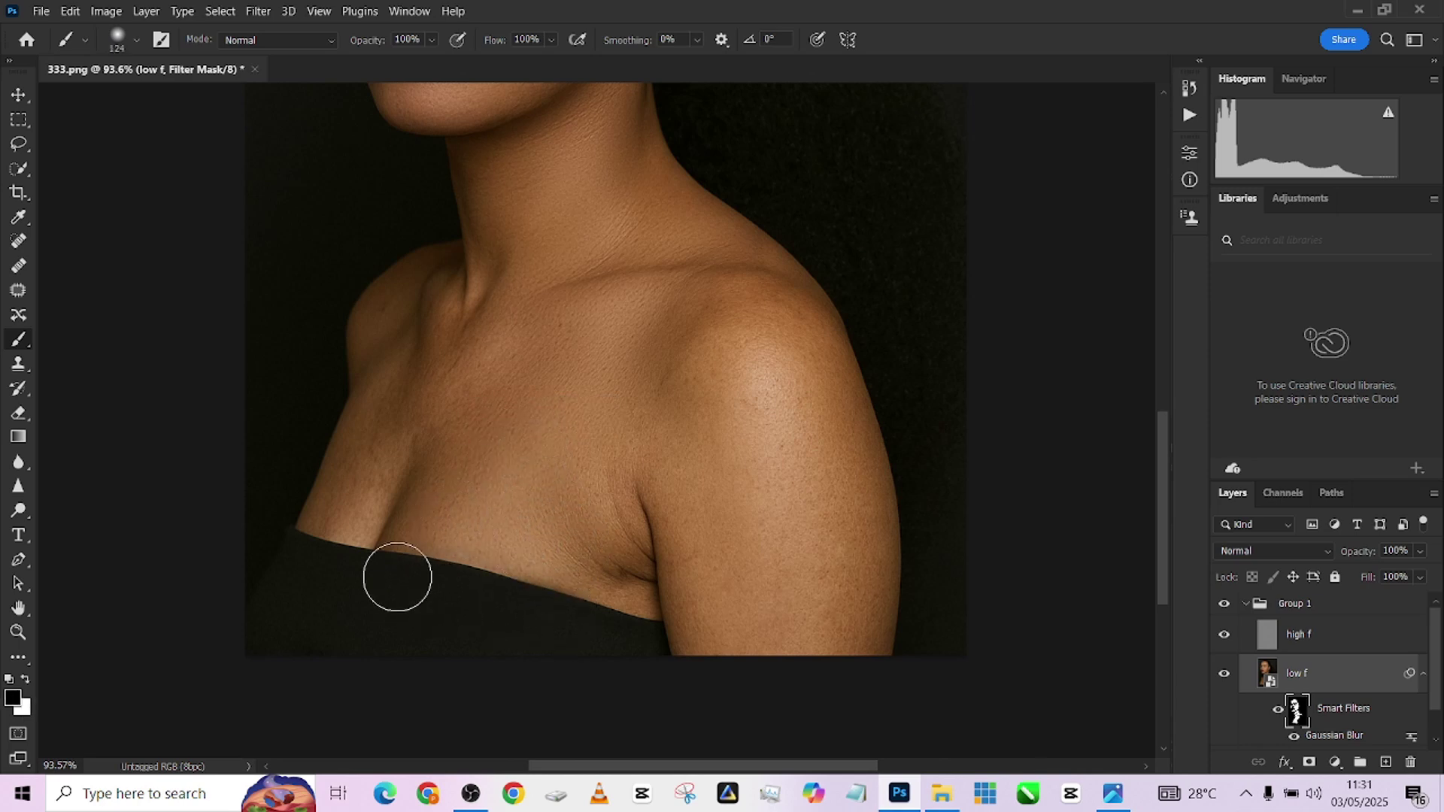
key(x)
drag(605, 555, 591, 554)
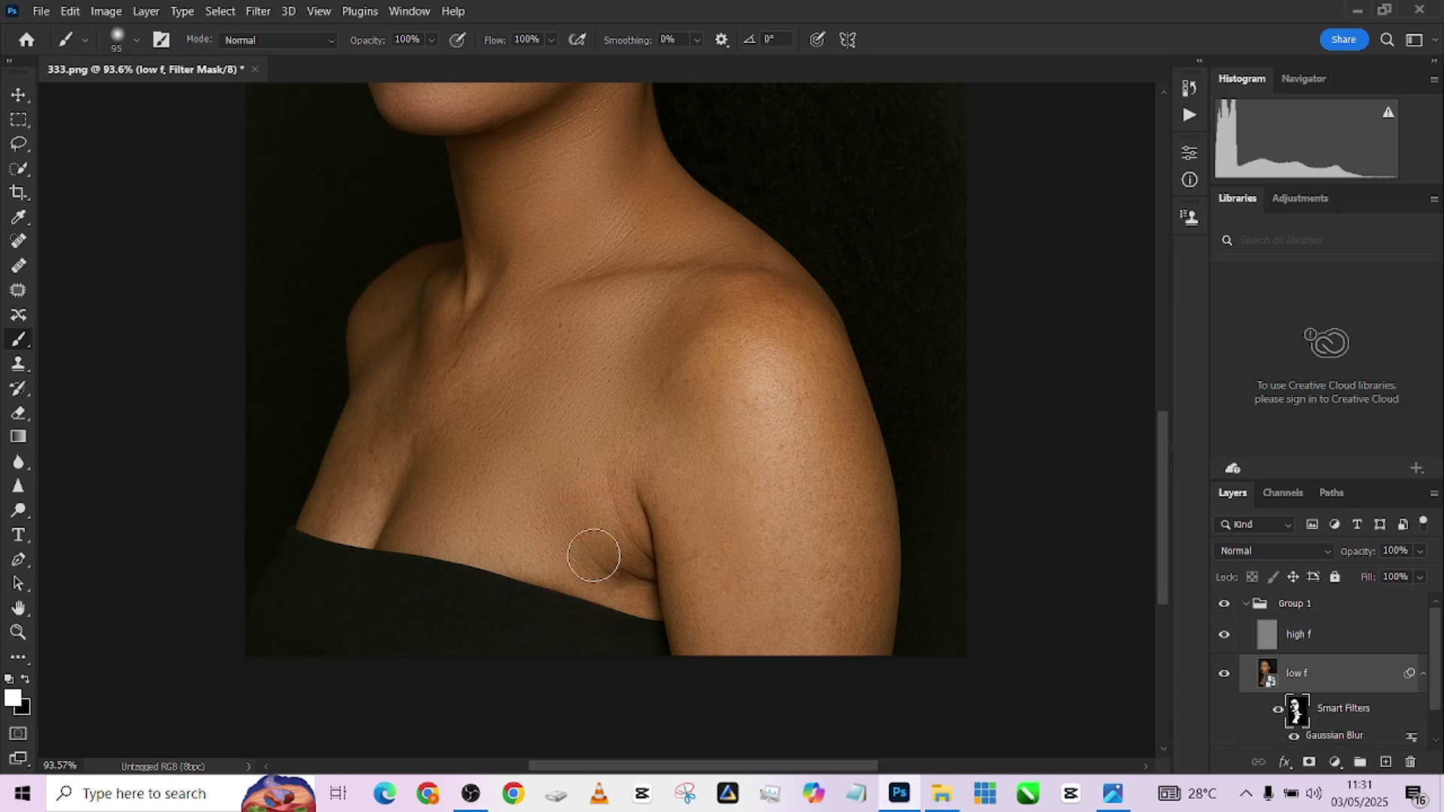
scroll(448, 419, up, 1)
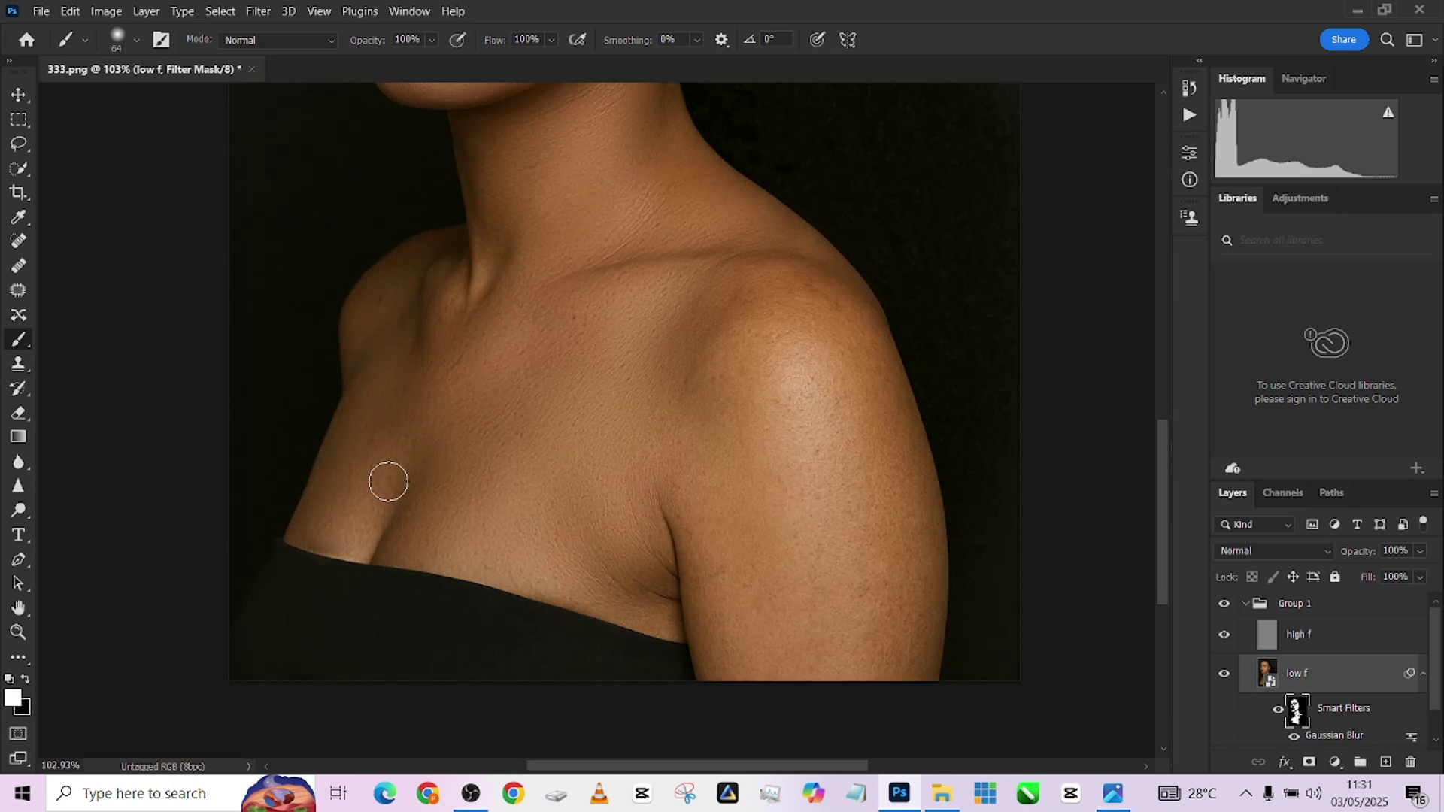
drag(342, 543, 331, 544)
drag(705, 478, 741, 481)
scroll(743, 511, down, 5)
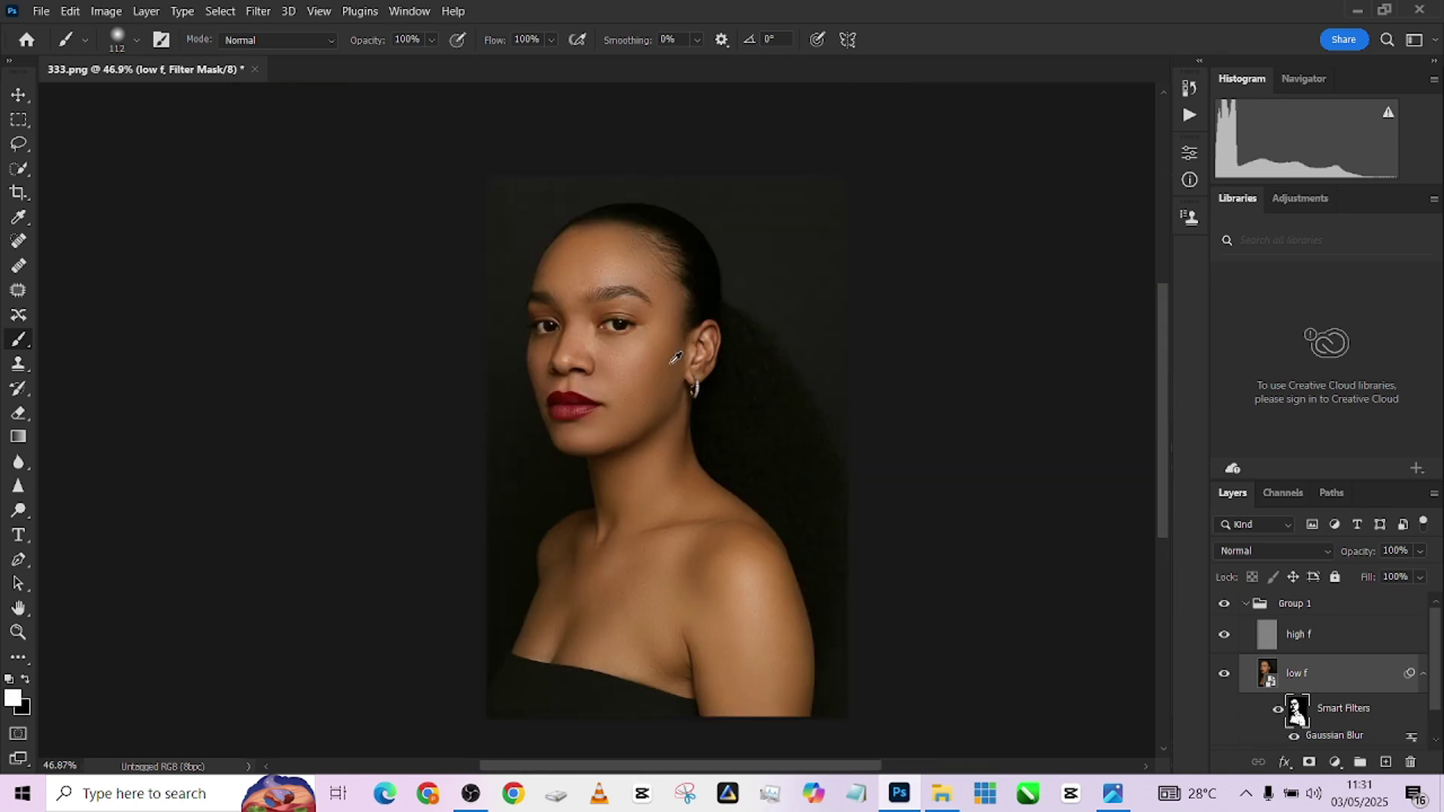
Step: Compare the portrait with and without Group 1 to check the skin smoothing
click(1224, 604)
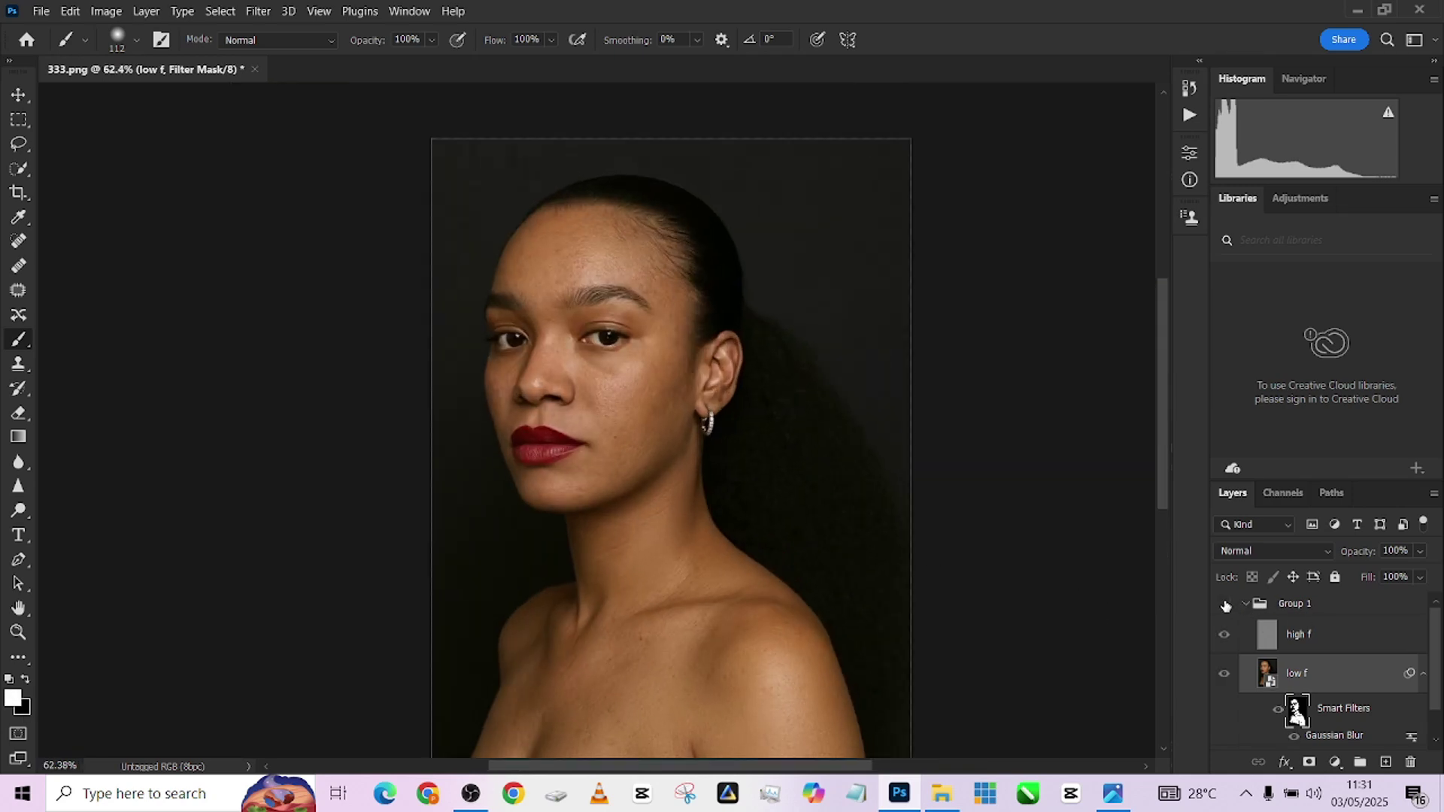
click(1224, 604)
click(1225, 604)
click(1225, 604)
Step: Reduce the brush to 54 pixels and paint white on the low f filter mask over the cheek
scroll(707, 435, up, 3)
alt+right_click(597, 396)
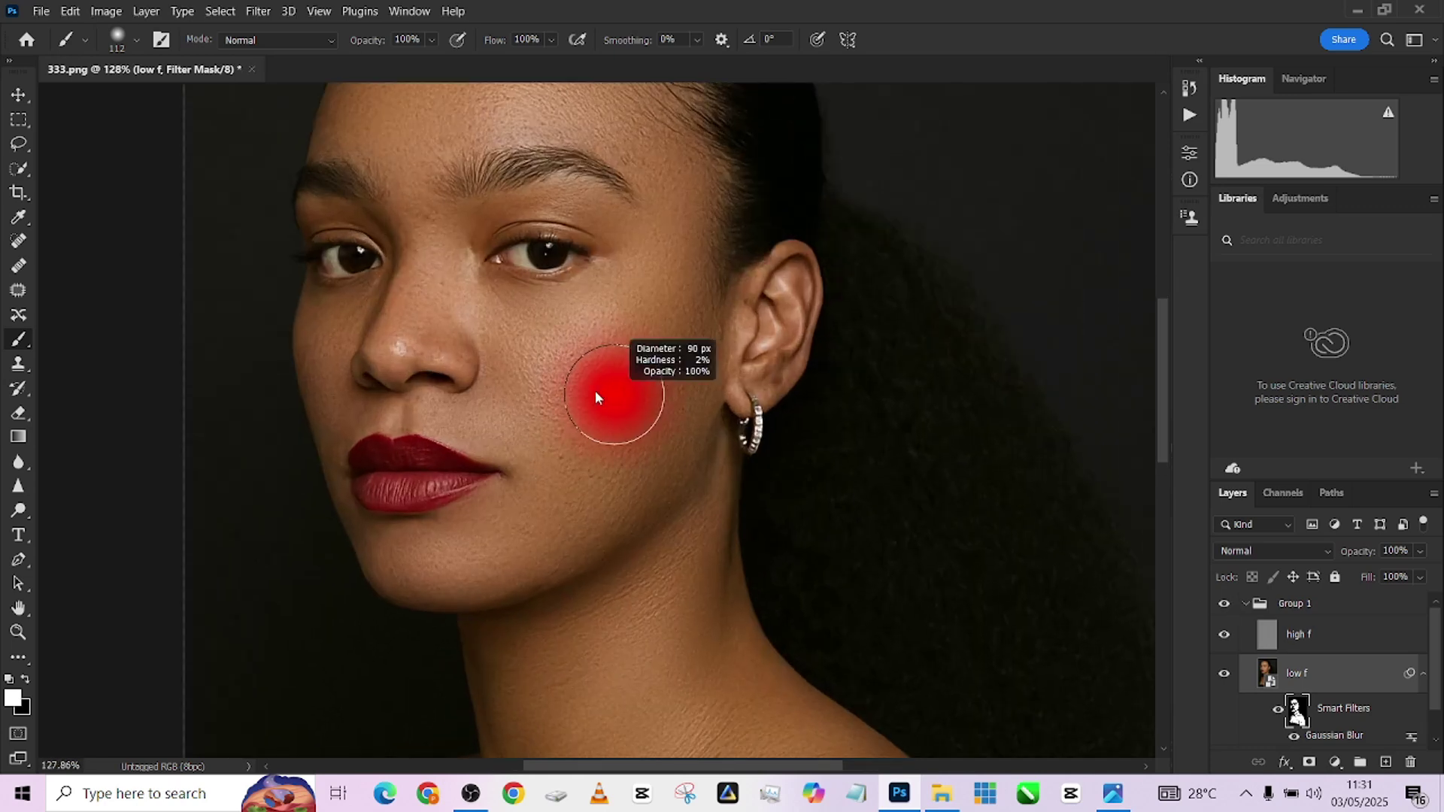
drag(596, 396, 538, 368)
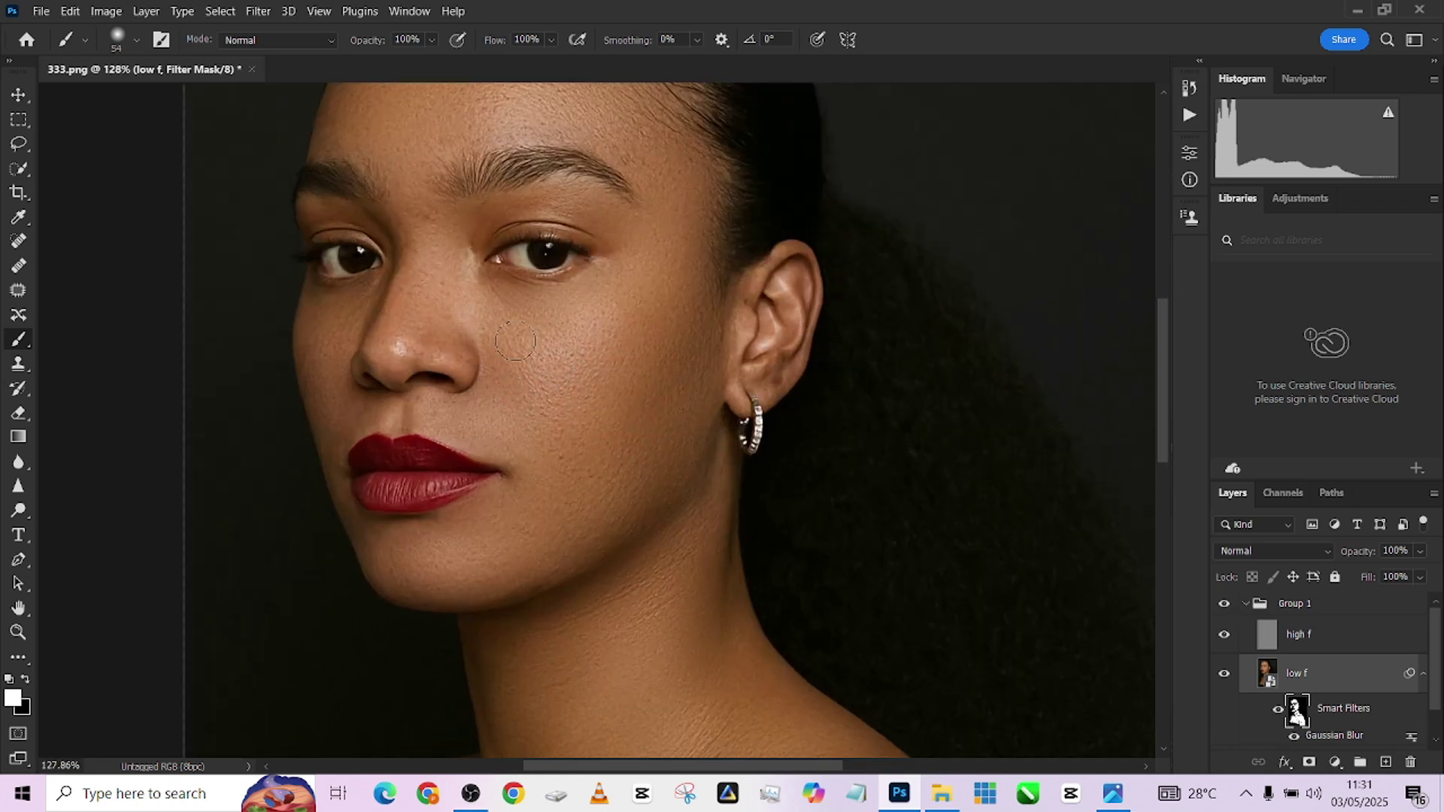
scroll(624, 271, down, 5)
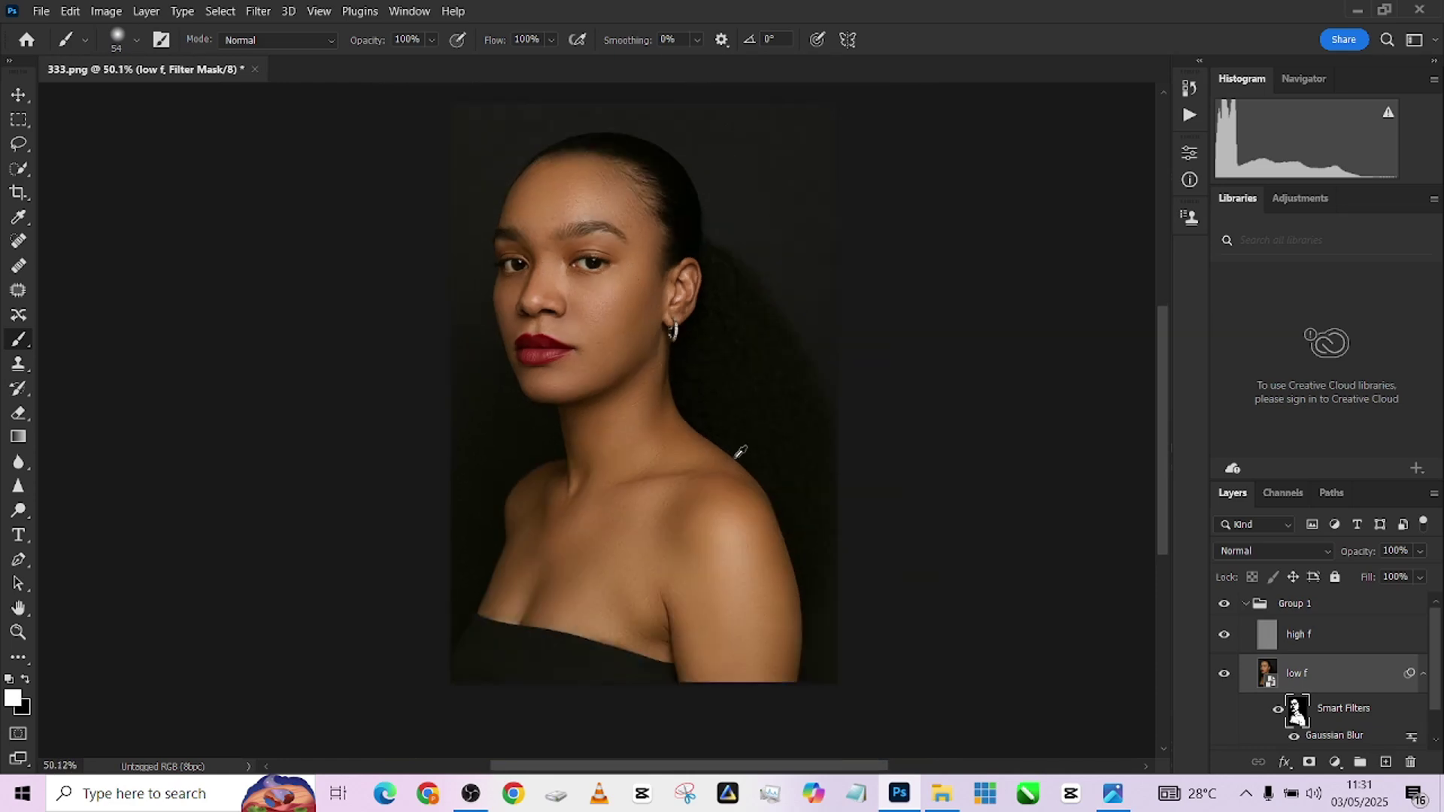
drag(740, 452, 644, 525)
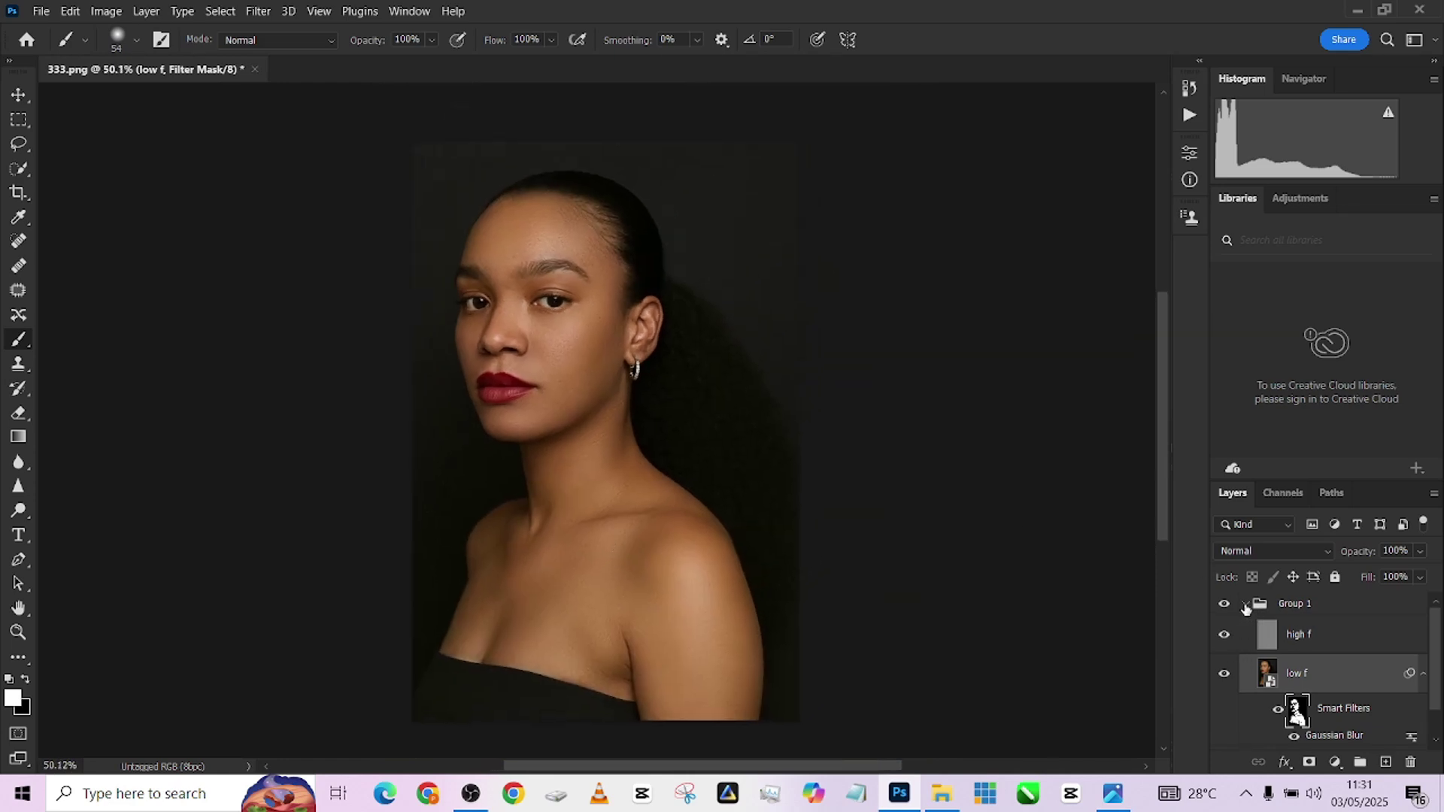
Step: Collapse Group 1, add a brightening Curves adjustment above it with input 109 and output 144, and invert its mask to black
click(1245, 604)
click(1332, 762)
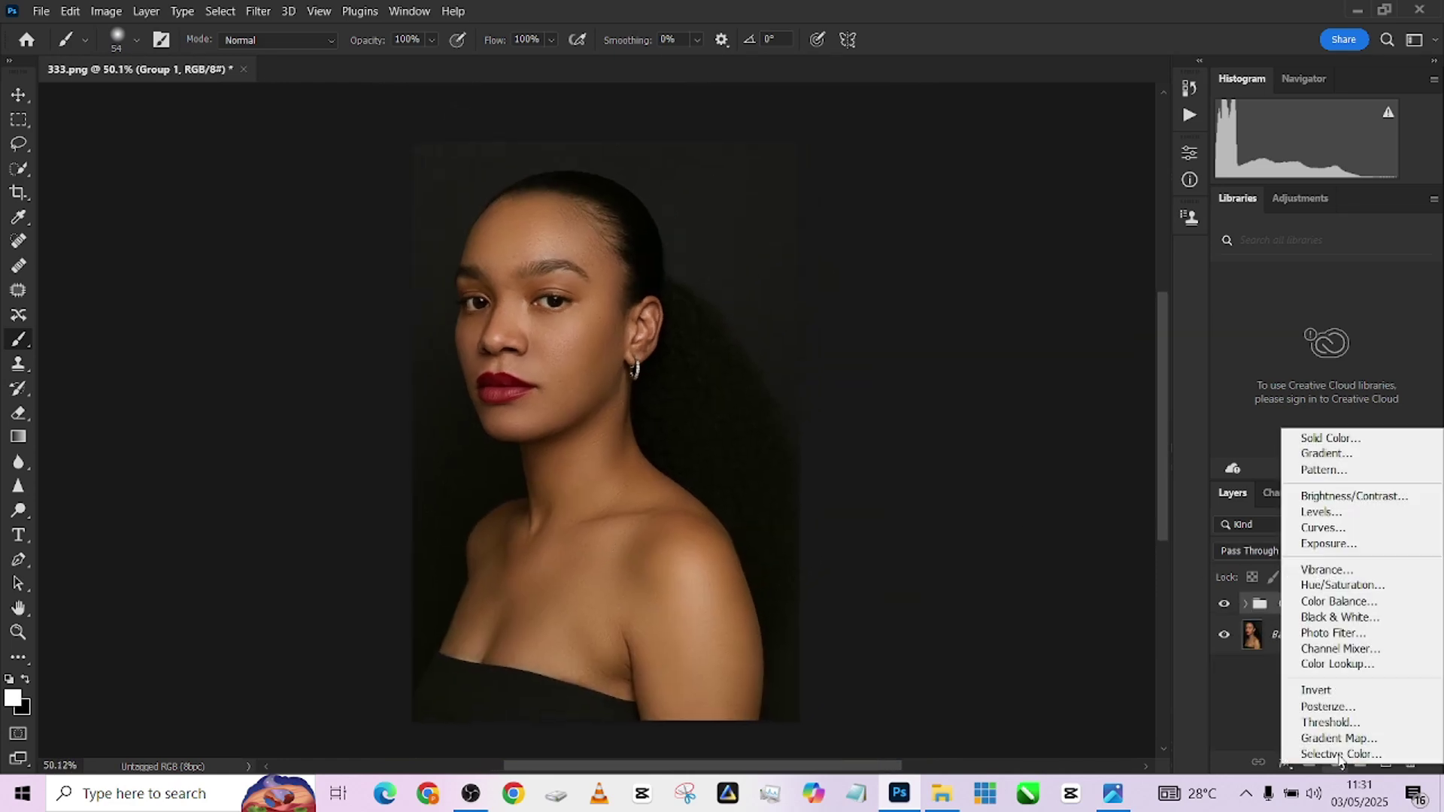
click(1309, 526)
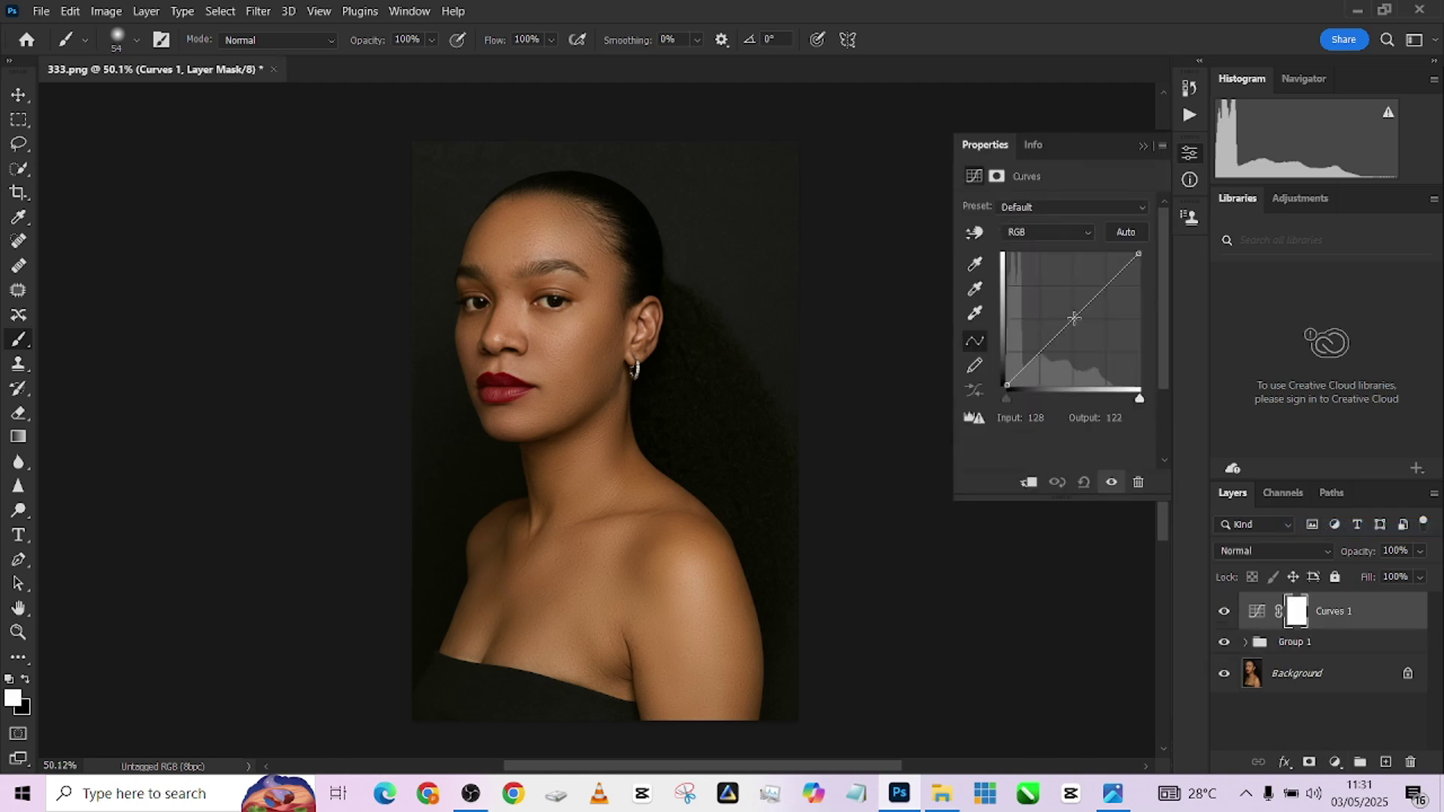
drag(1066, 326, 1063, 310)
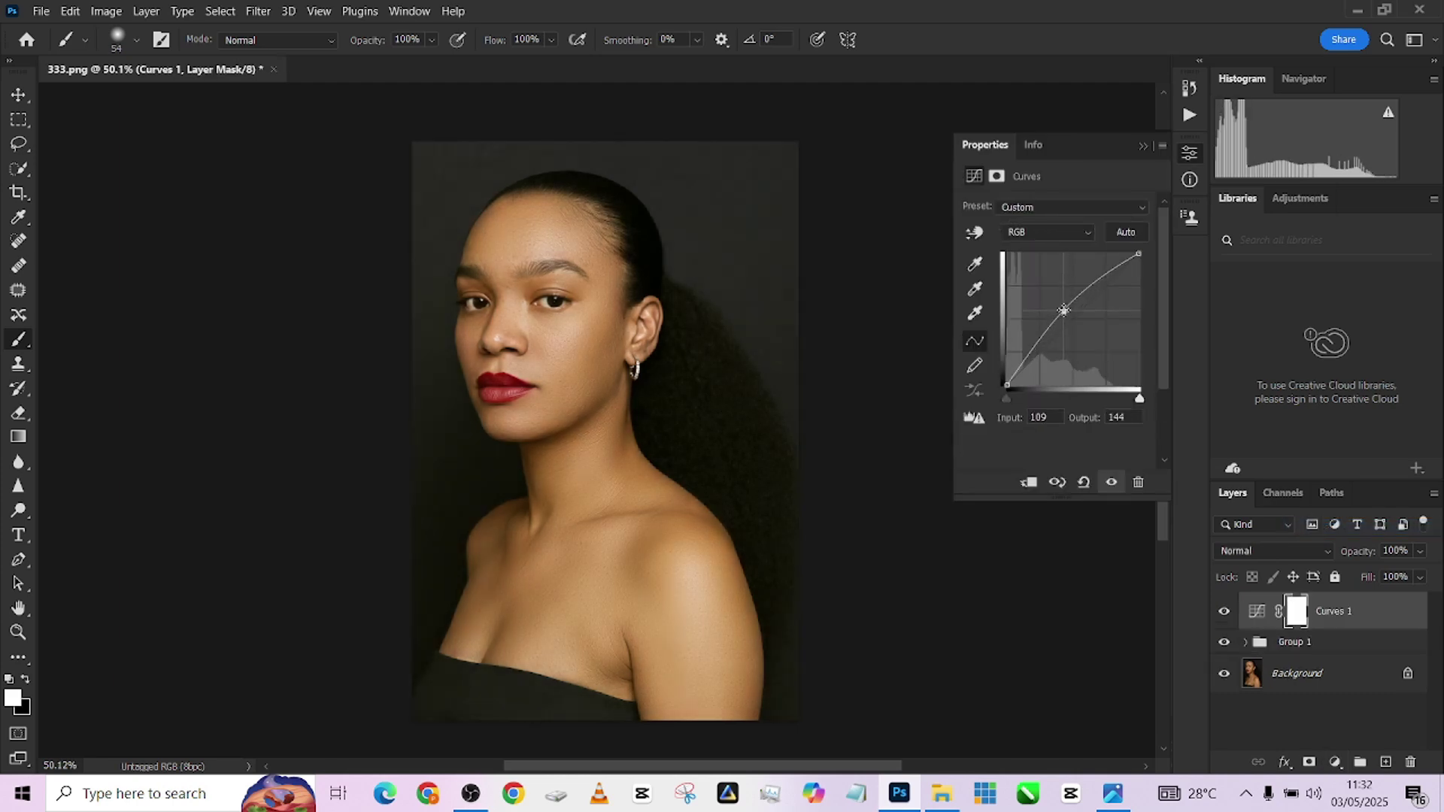
key(ctrl+i)
Step: Duplicate the Curves layer and darken the copy's curve to input 131, output 98
key(ctrl+j)
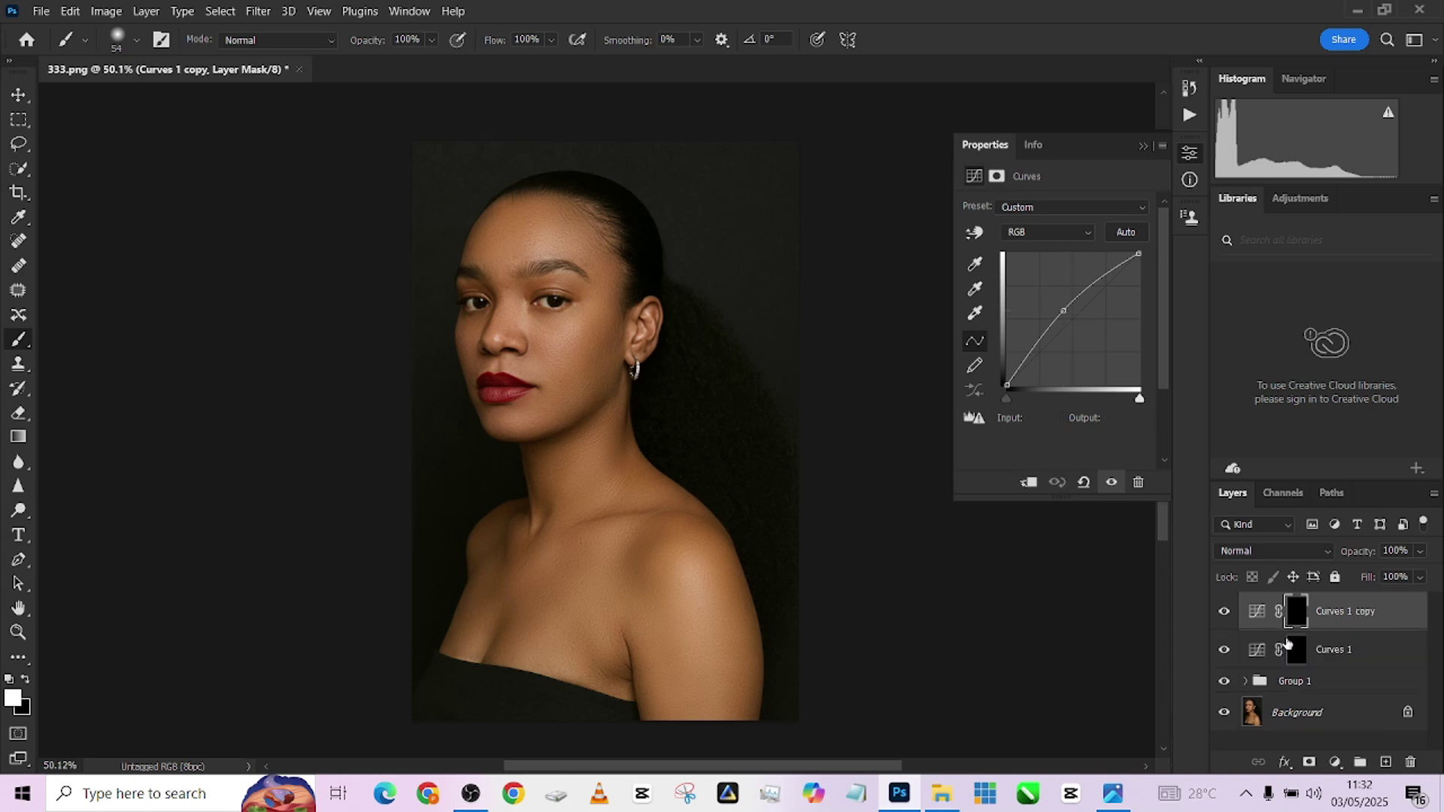
drag(1064, 310, 1076, 335)
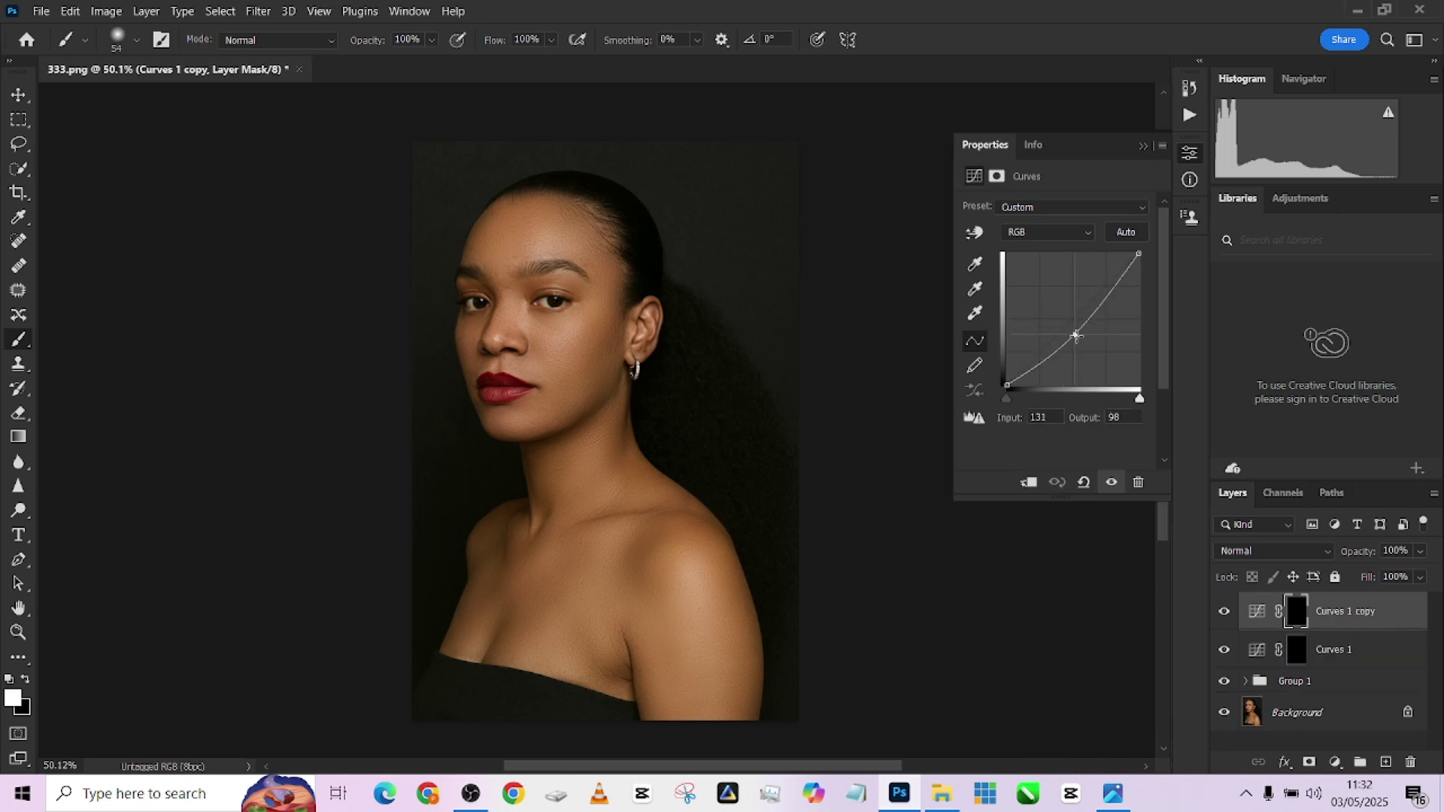
Step: Rename the brightening Curves layer to d and the darkening copy to b
click(1297, 652)
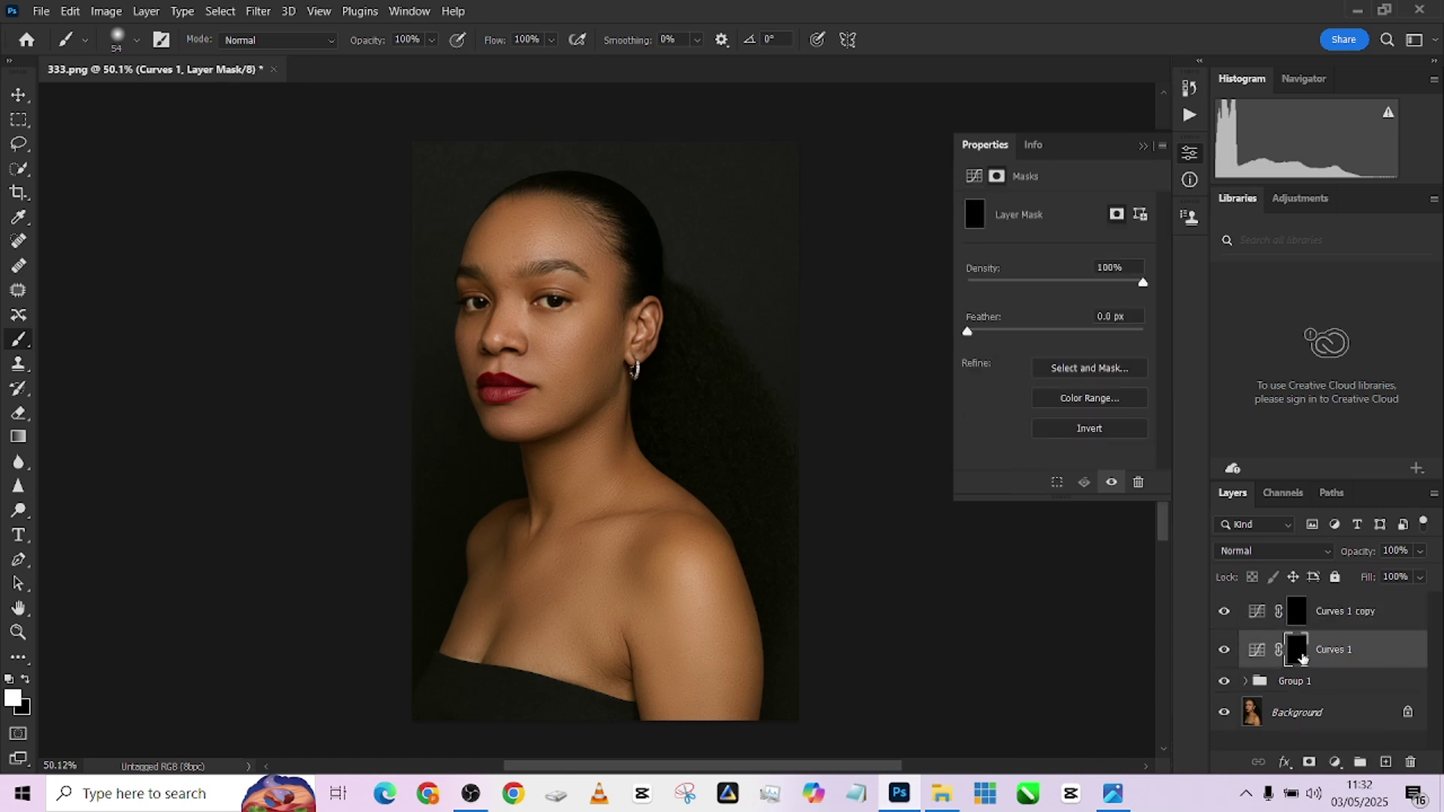
double_click(1331, 651)
text(d)
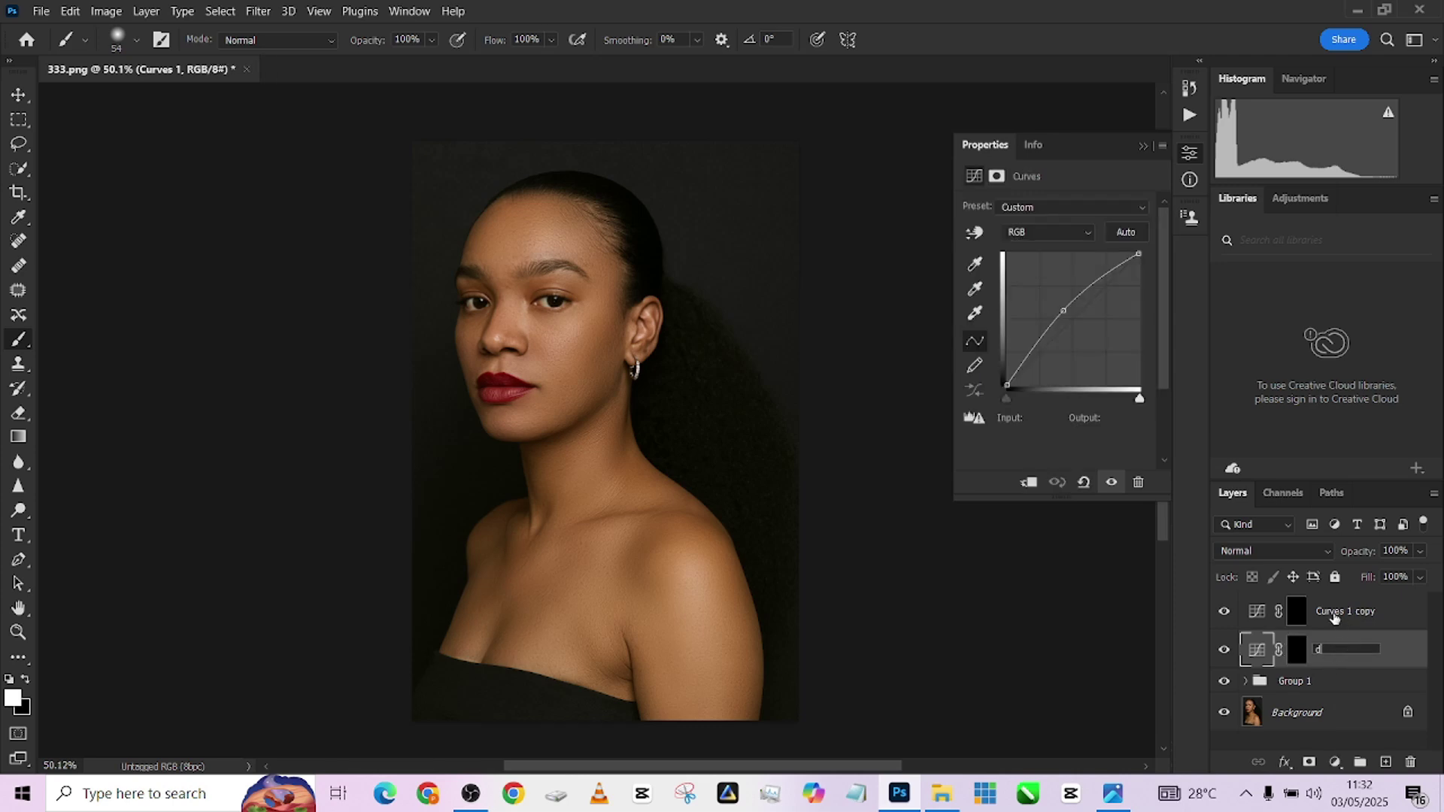
key(Return)
double_click(1334, 611)
text(b)
key(Return)
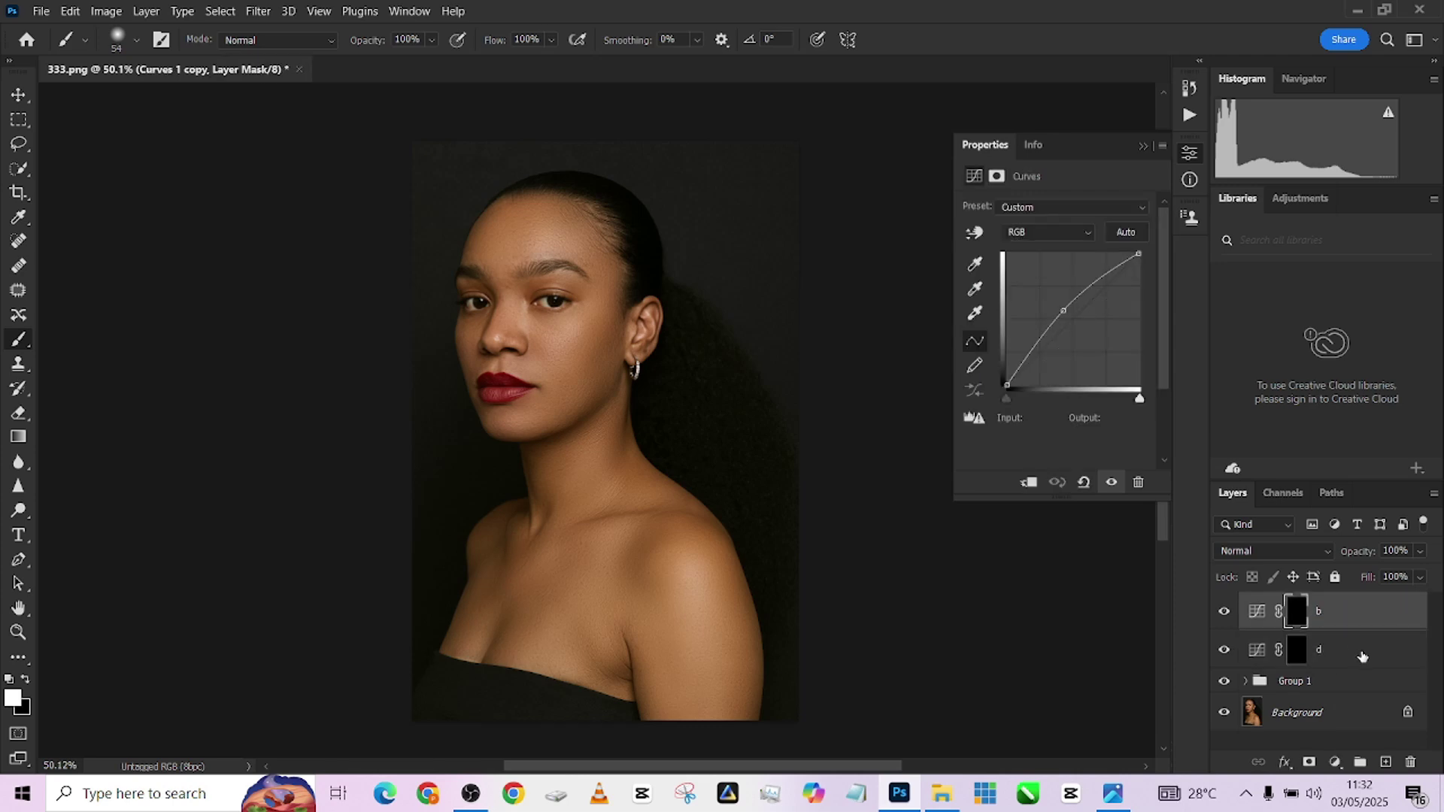
Step: Target the d layer's mask and set the brush flow to 2%
click(1297, 650)
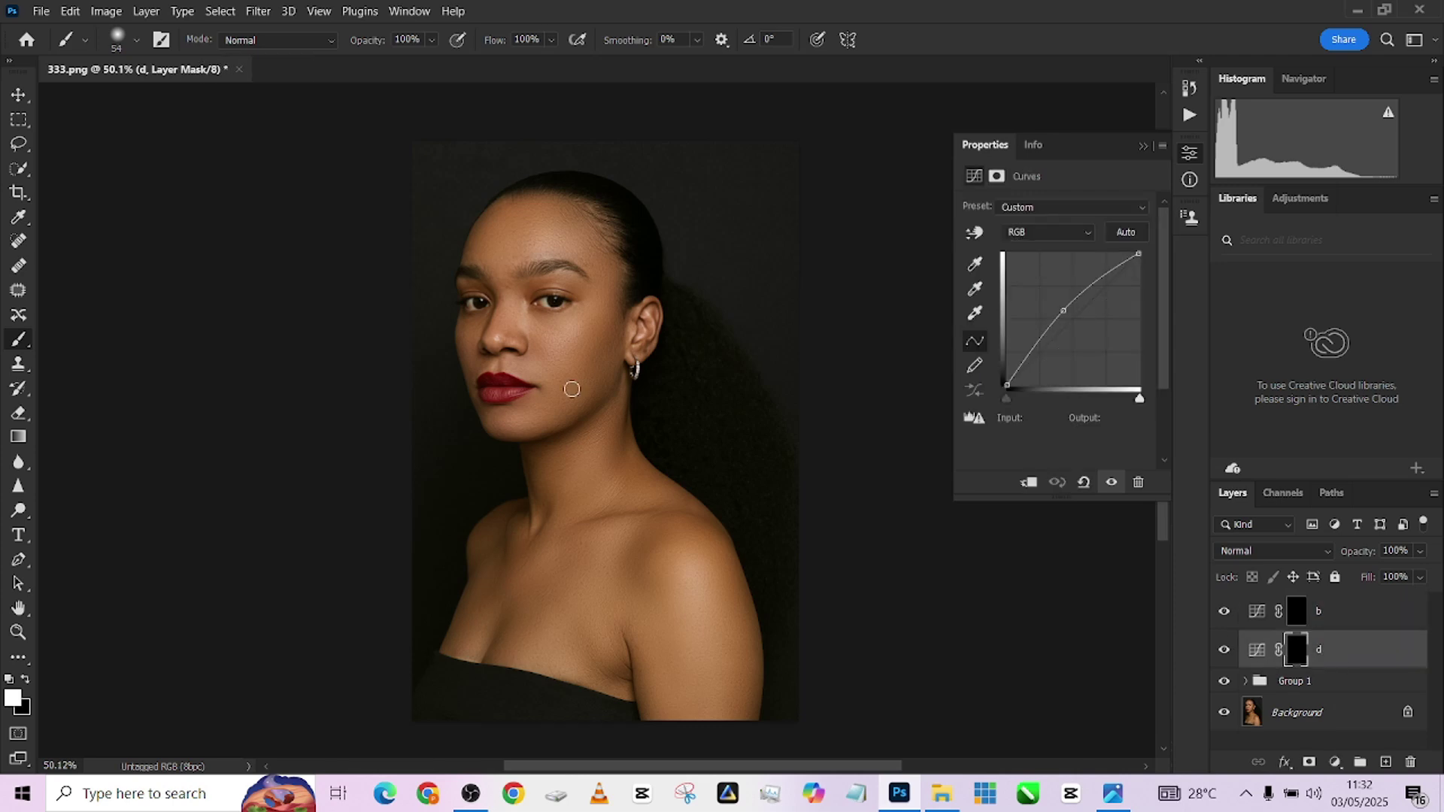
click(537, 38)
text(2)
key(Return)
scroll(562, 440, up, 1)
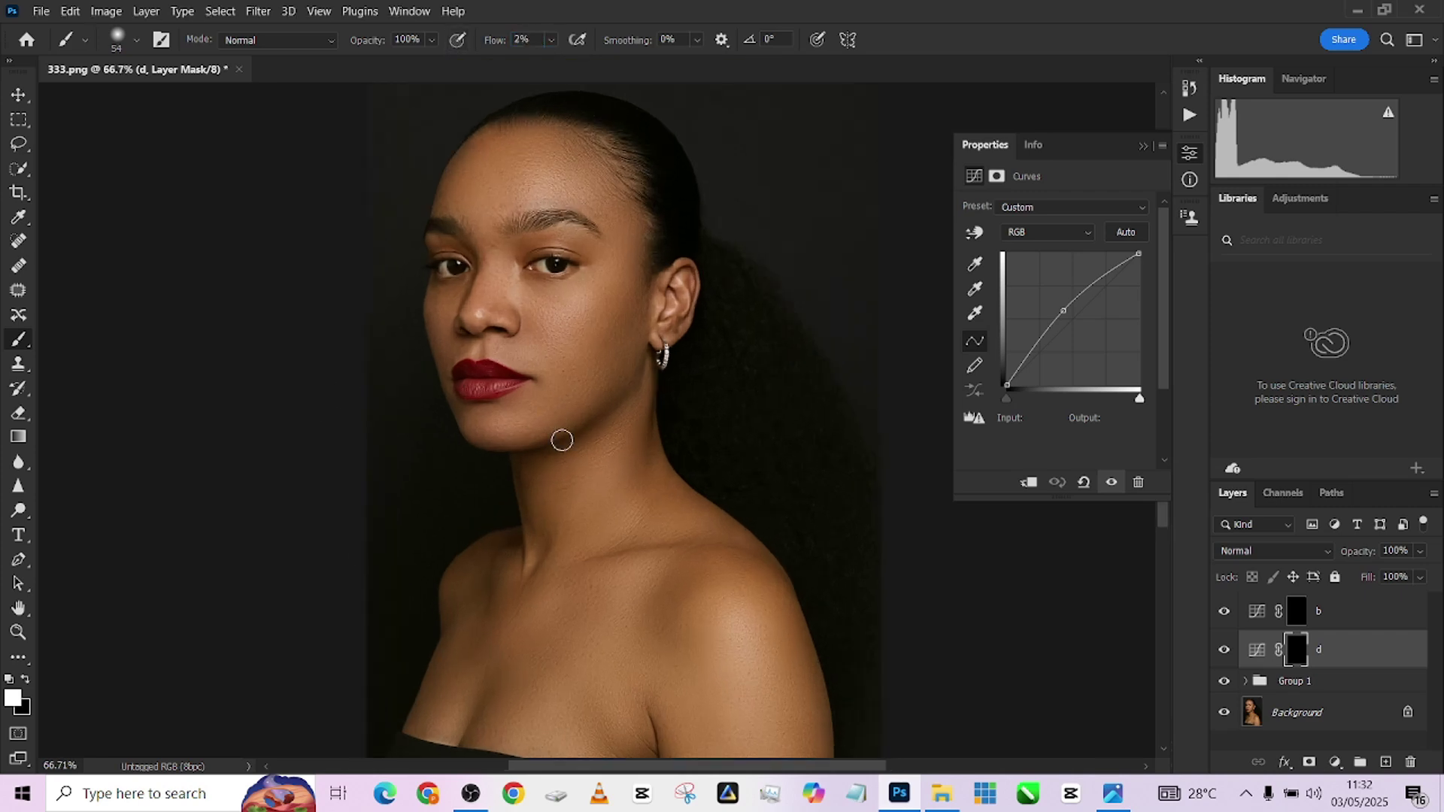
Step: Hide Group 1 and paint white on the d mask over the cheeks and forehead, enlarging the brush to about 100 pixels
click(1224, 683)
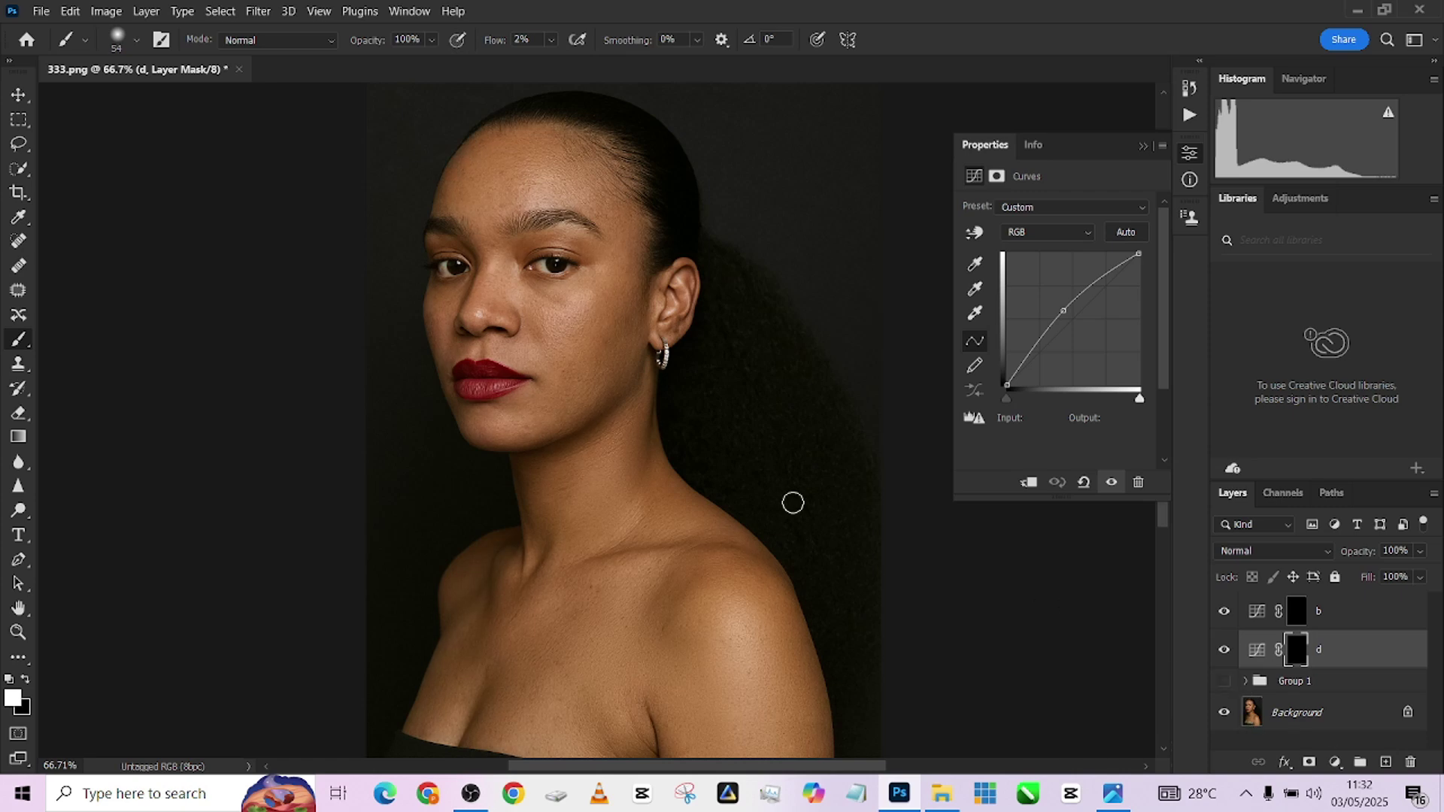
scroll(596, 354, up, 1)
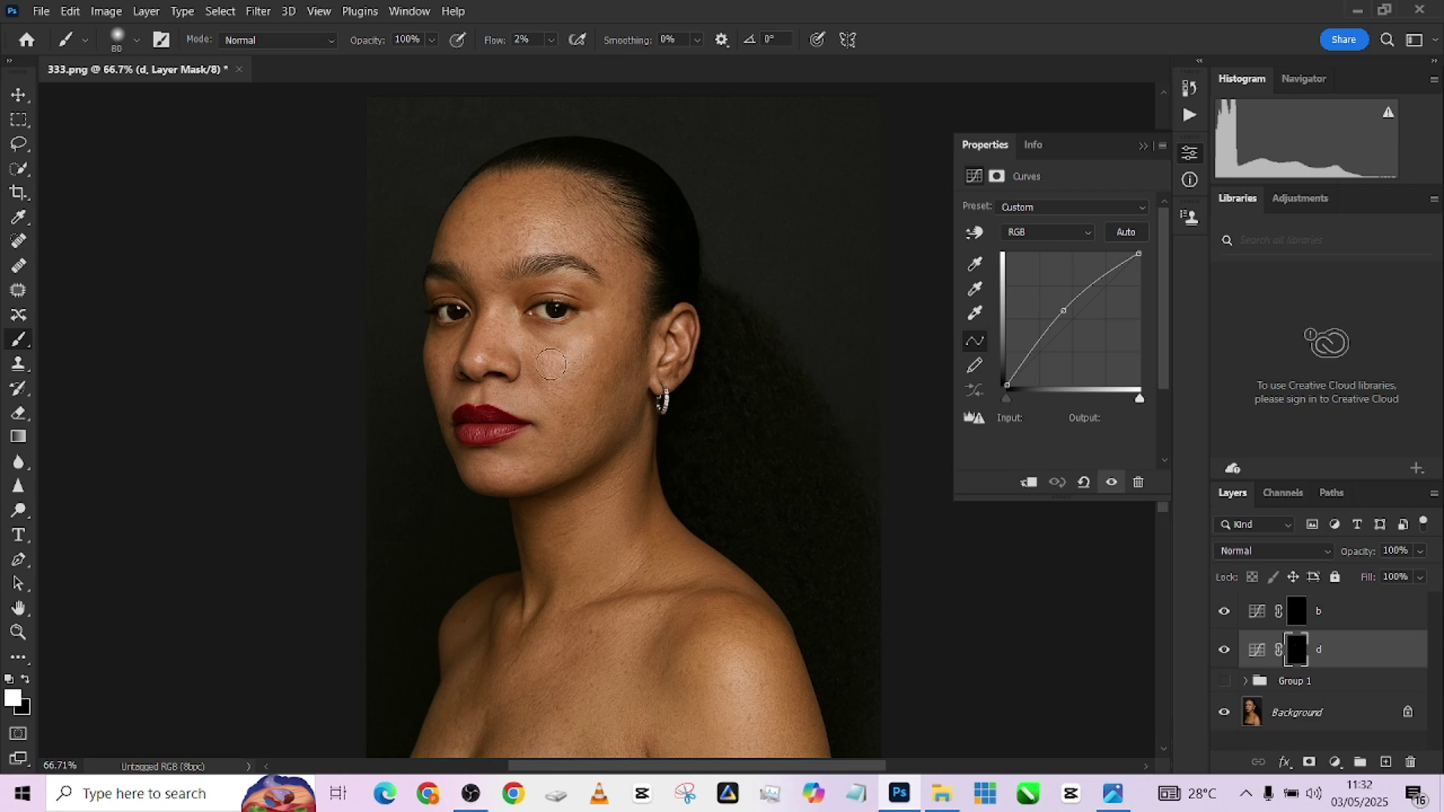
alt+right_click(516, 354)
key(bracketright)
key(bracketright)
scroll(530, 241, up, 2)
key(bracketright)
key(bracketright)
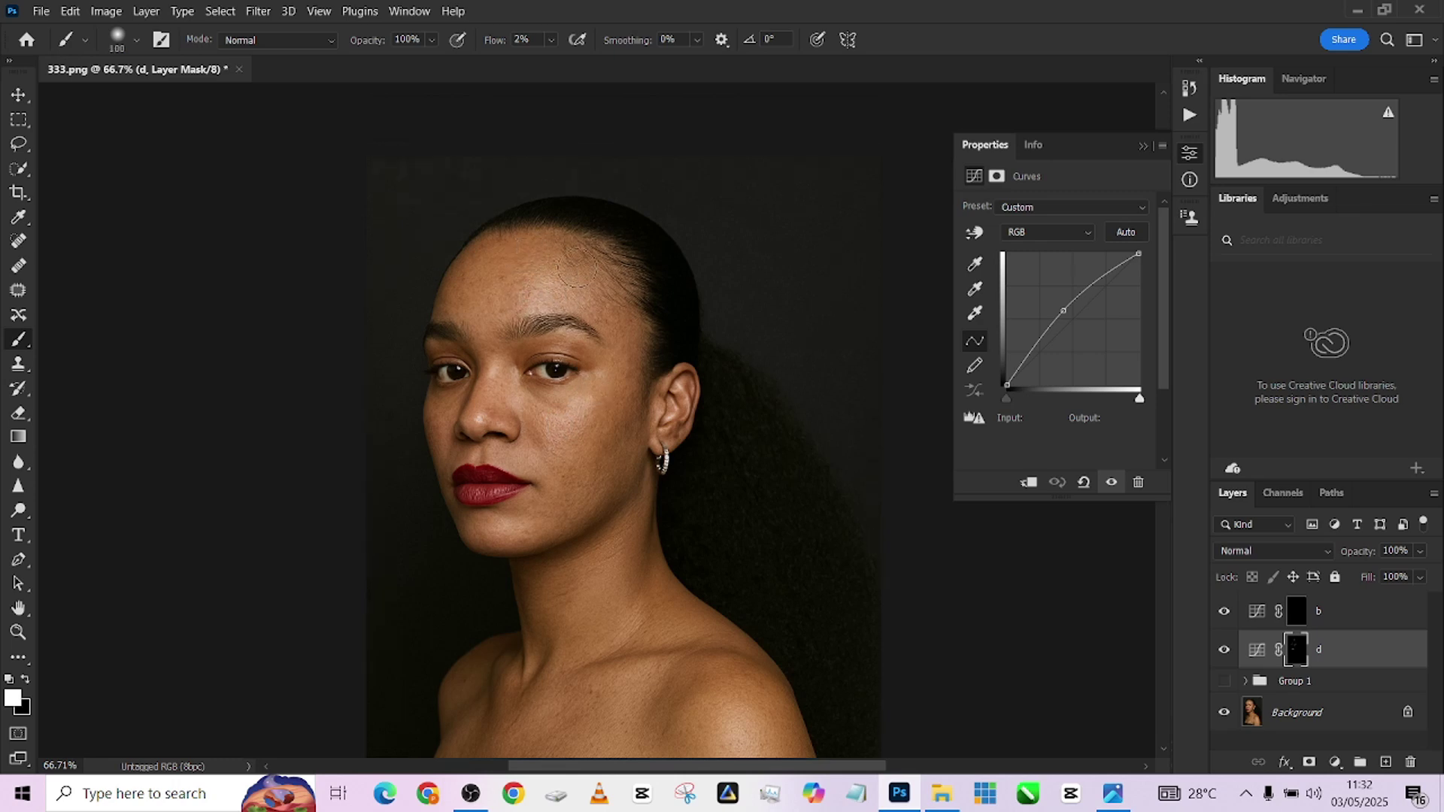
Step: Brighten the shoulder and upper arm on the d mask with a larger brush, reducing it to 125 pixels for the chest
scroll(642, 483, down, 3)
key(bracketright)
scroll(707, 549, down, 2)
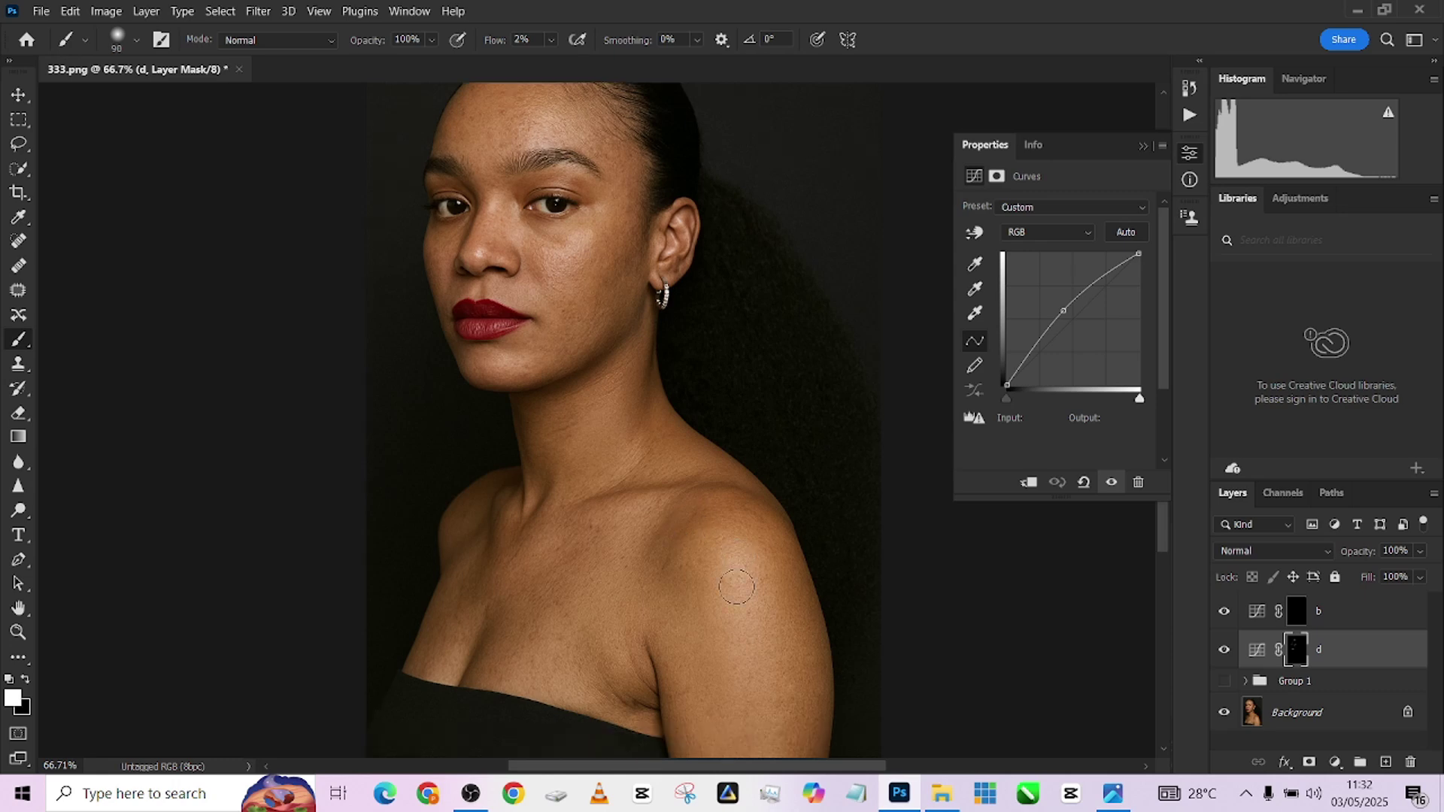
key(bracketright)
scroll(750, 592, down, 2)
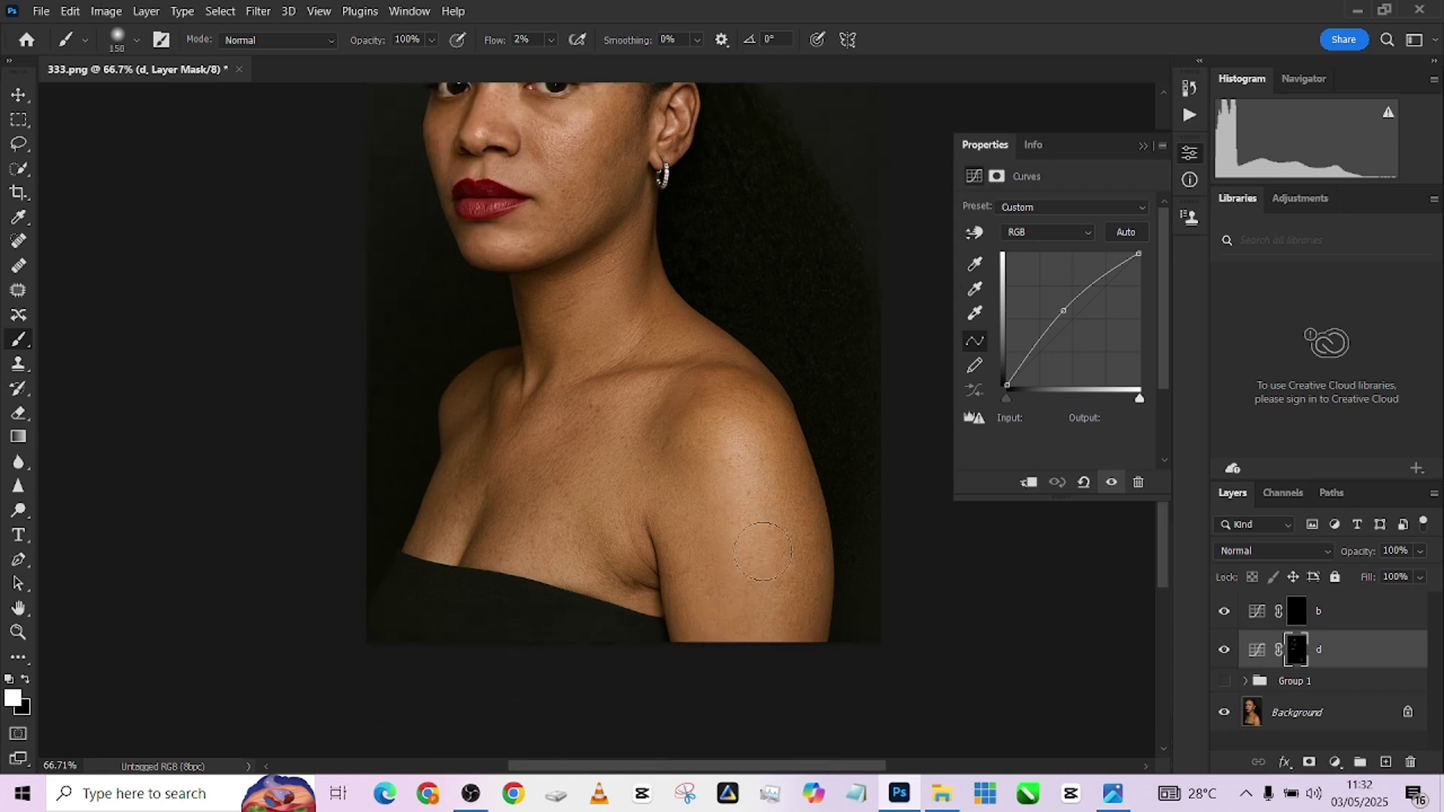
key(bracketleft)
key(bracketleft)
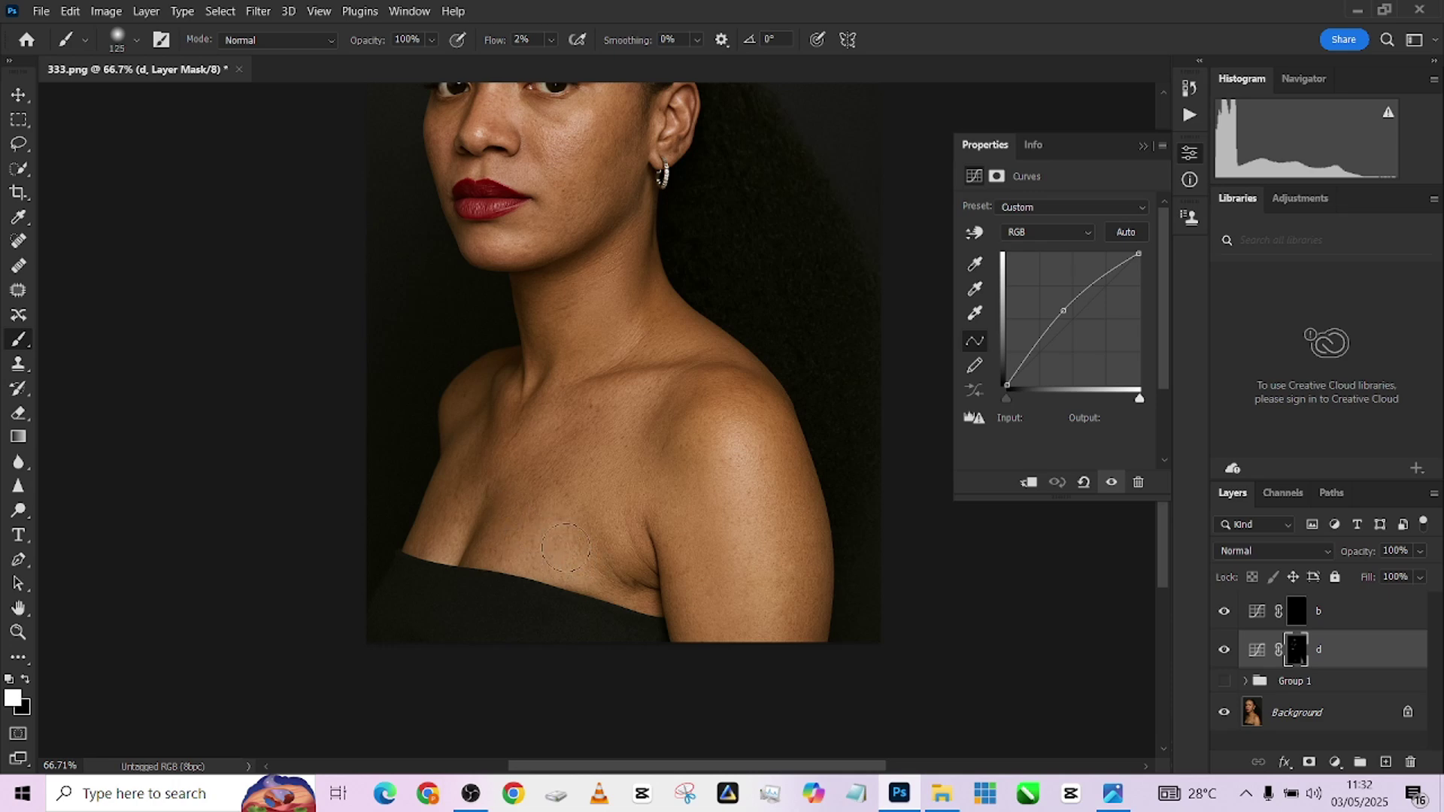
Step: Paint white on the d mask over the darker patches of the chest and collarbones with a progressively smaller brush
key(bracketleft)
key(bracketleft)
key(bracketleft)
key(bracketleft)
key(bracketleft)
key(bracketleft)
key(bracketleft)
key(bracketright)
key(bracketright)
key(bracketleft)
key(bracketleft)
key(bracketright)
Step: Paint white on the d mask over the neck and chin, adjusting the brush between about 50 and 80 pixels
scroll(557, 348, up, 2)
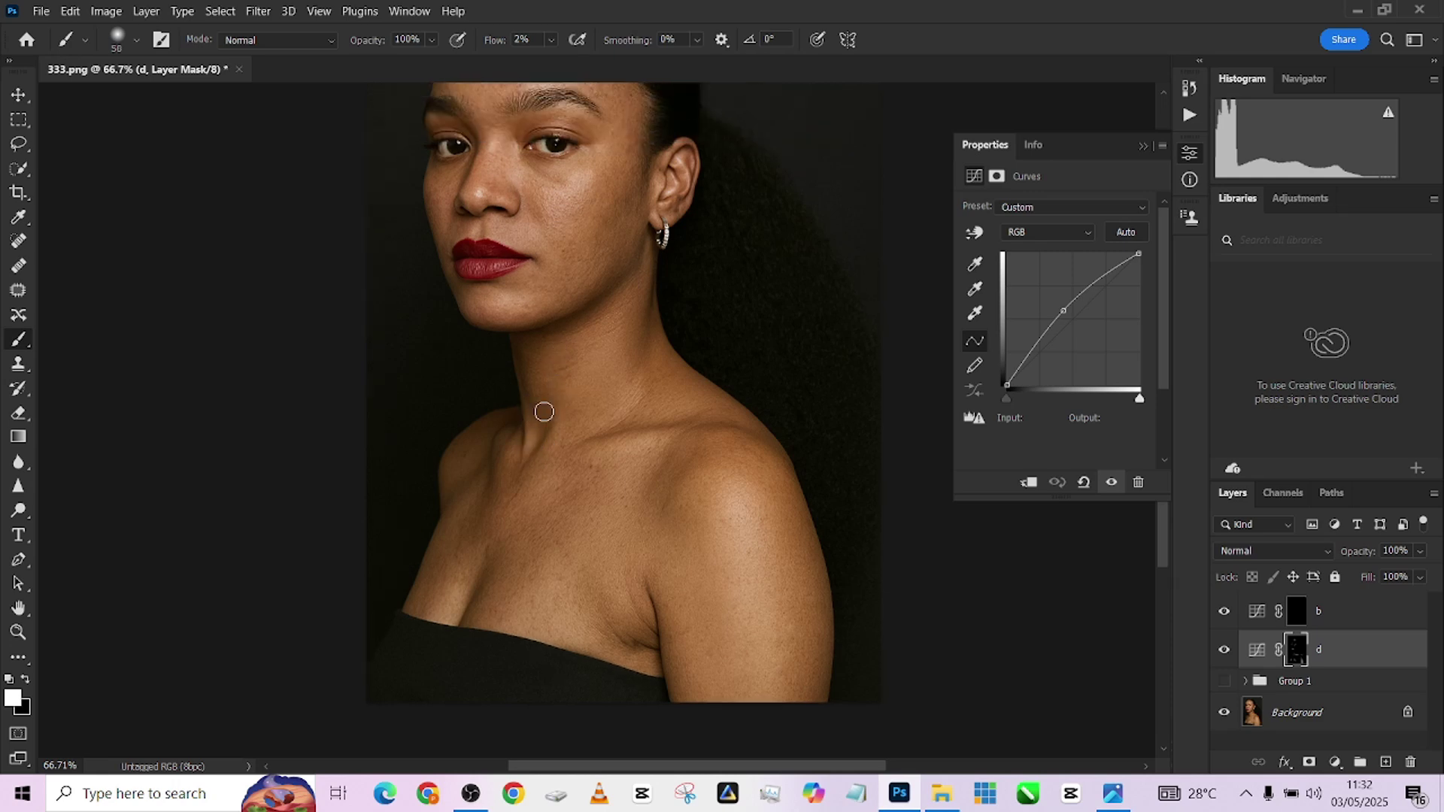
key(bracketright)
key(bracketright)
key(bracketright)
key(bracketleft)
scroll(546, 344, up, 2)
key(bracketleft)
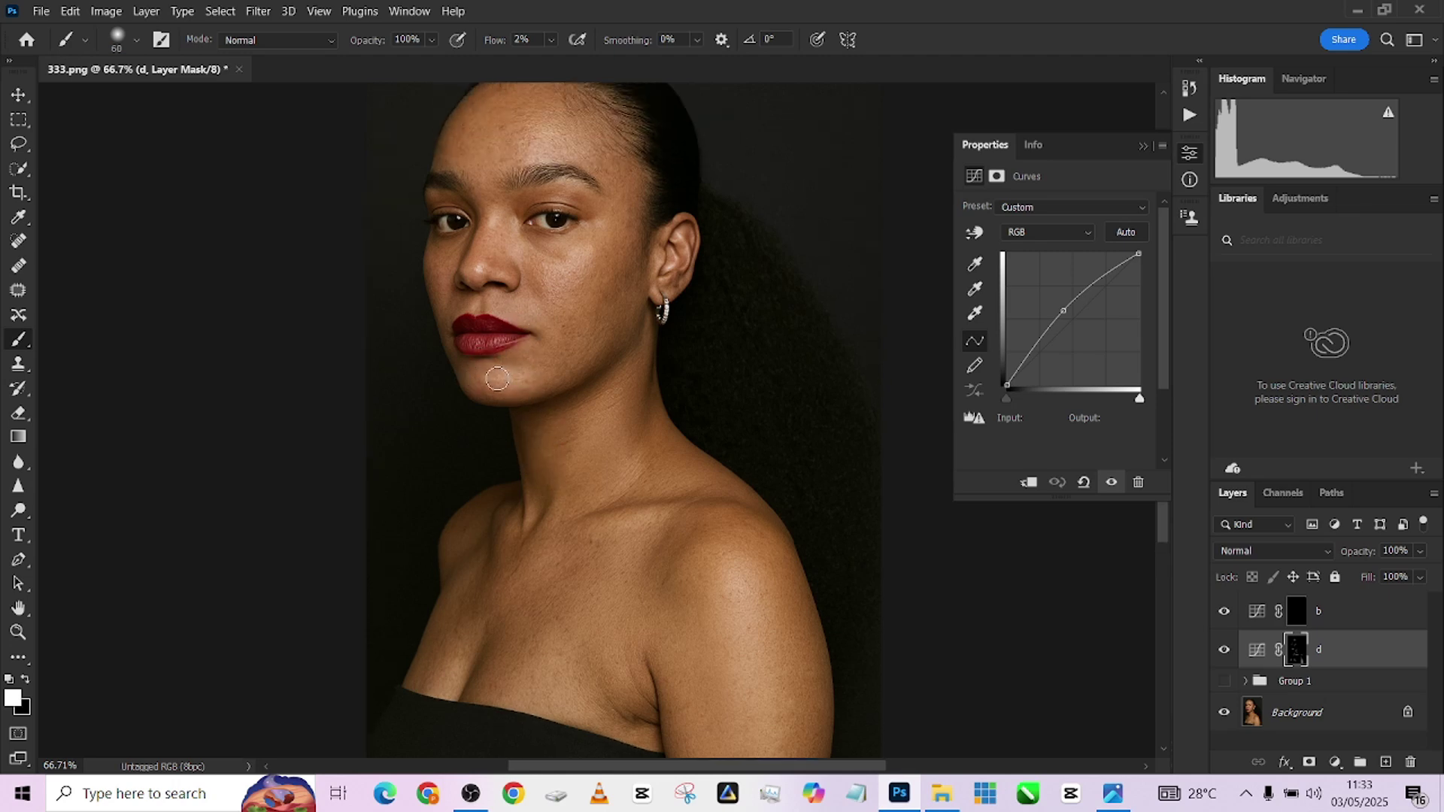
key(bracketleft)
Step: Brighten the skin beside the mouth and under the eyes on the d mask, varying the brush between 50 and 80 pixels
scroll(532, 380, up, 1)
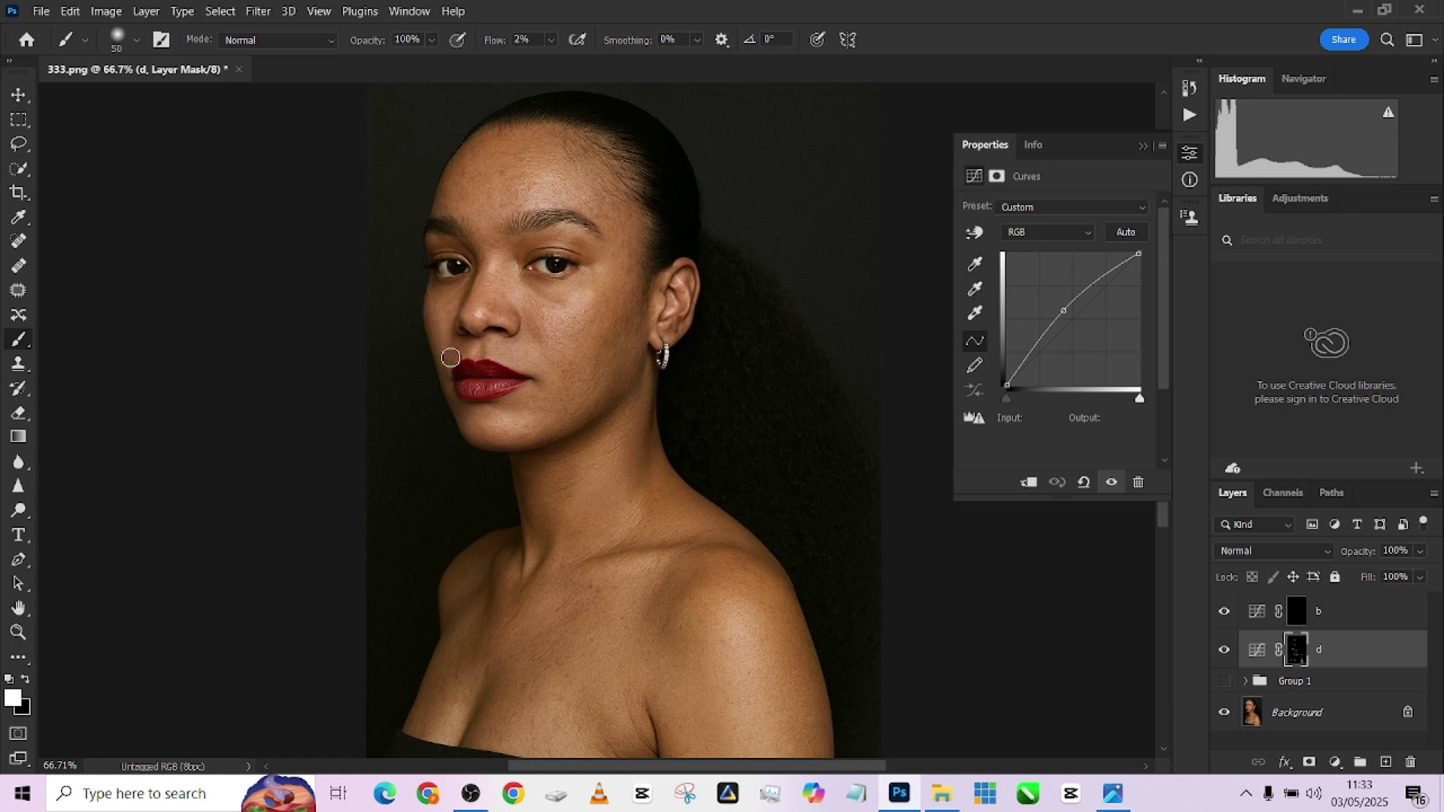
scroll(450, 357, up, 2)
key(bracketright)
key(bracketright)
key(bracketright)
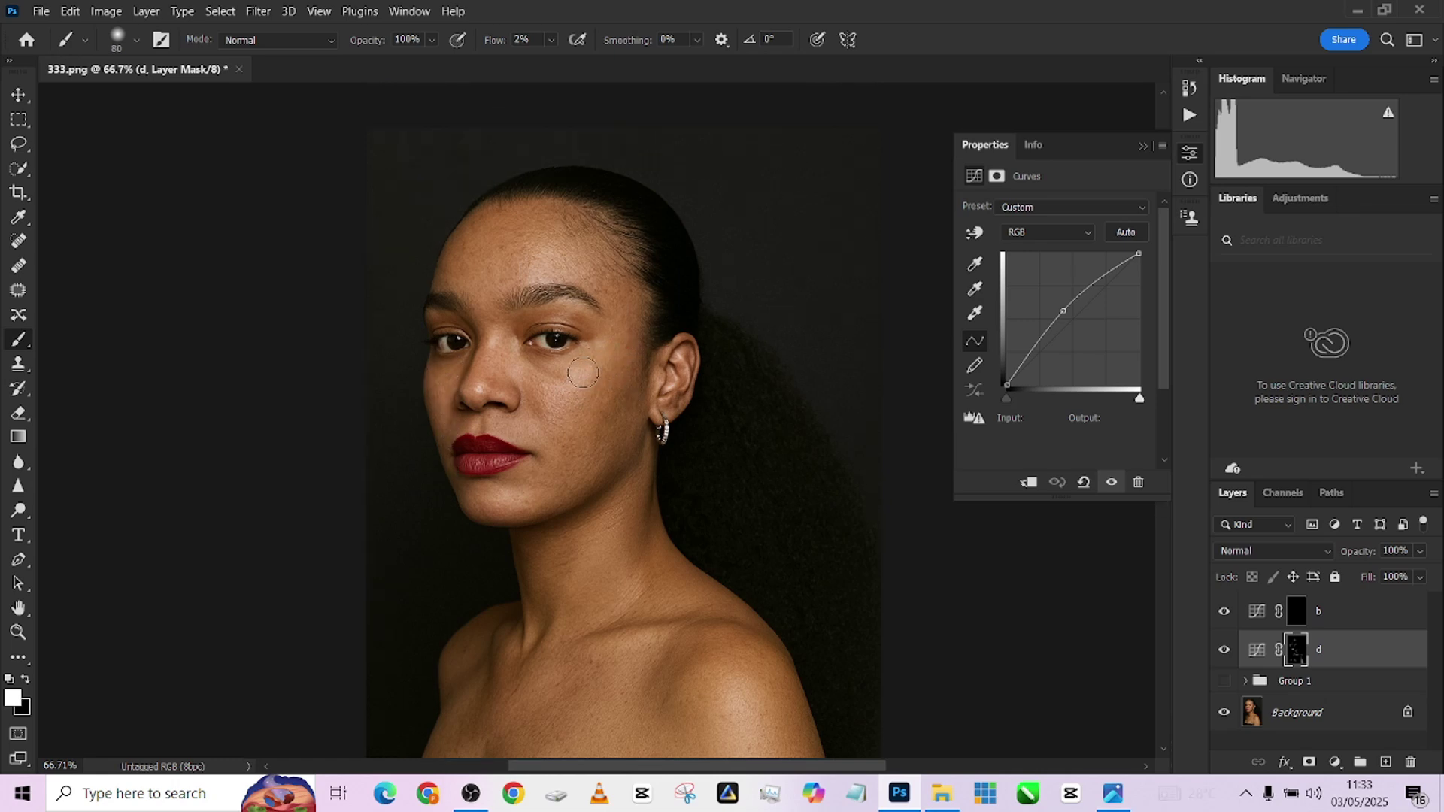
key(bracketleft)
key(bracketleft)
key(bracketleft)
key(bracketleft)
scroll(641, 379, up, 1)
scroll(540, 292, up, 2)
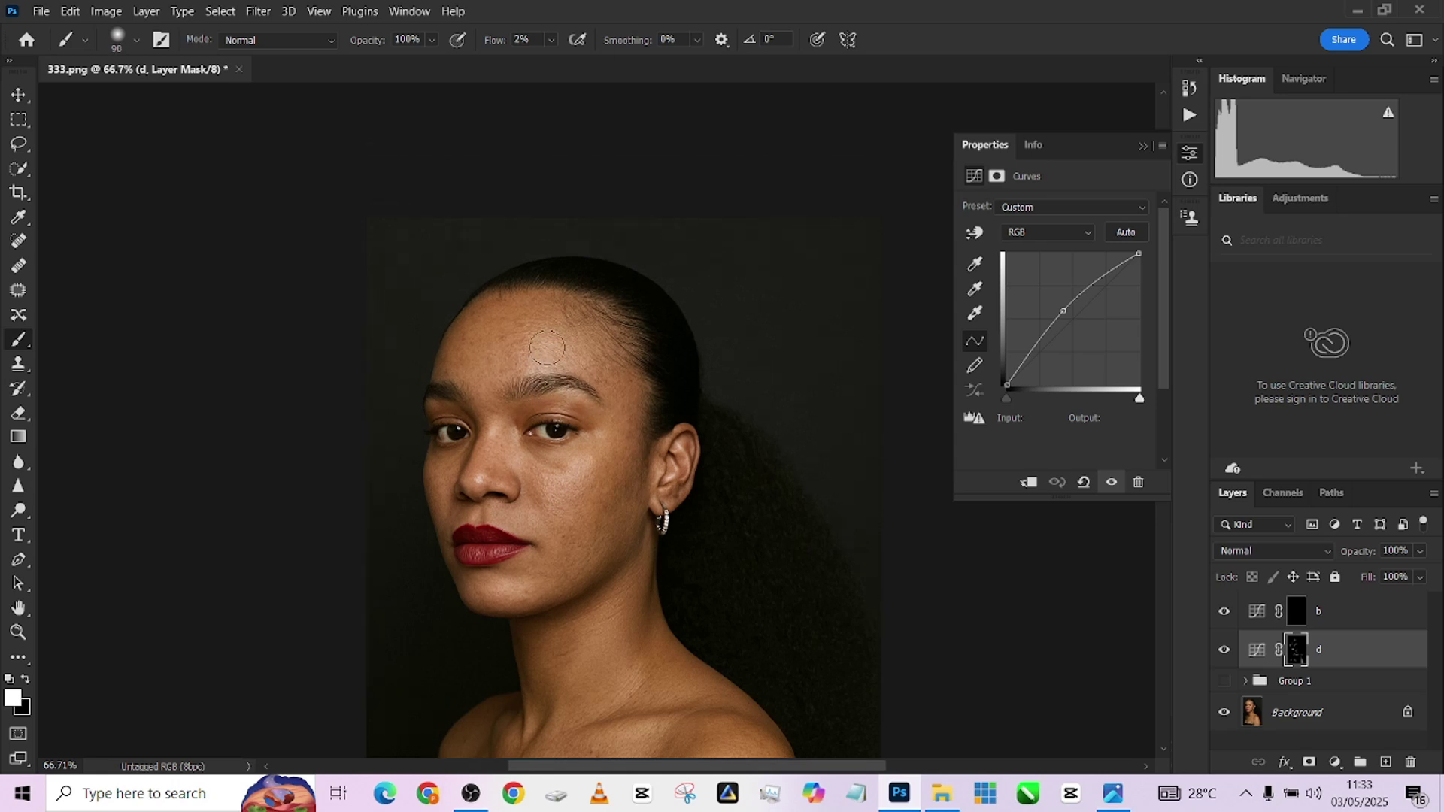
Step: Enlarge the brush and paint white on the d mask over the forehead
key(bracketright)
key(bracketright)
key(bracketright)
scroll(648, 441, down, 6)
Step: Compare the portrait with and without the d Curves layer to check the dodging
click(1296, 619)
scroll(877, 622, down, 3)
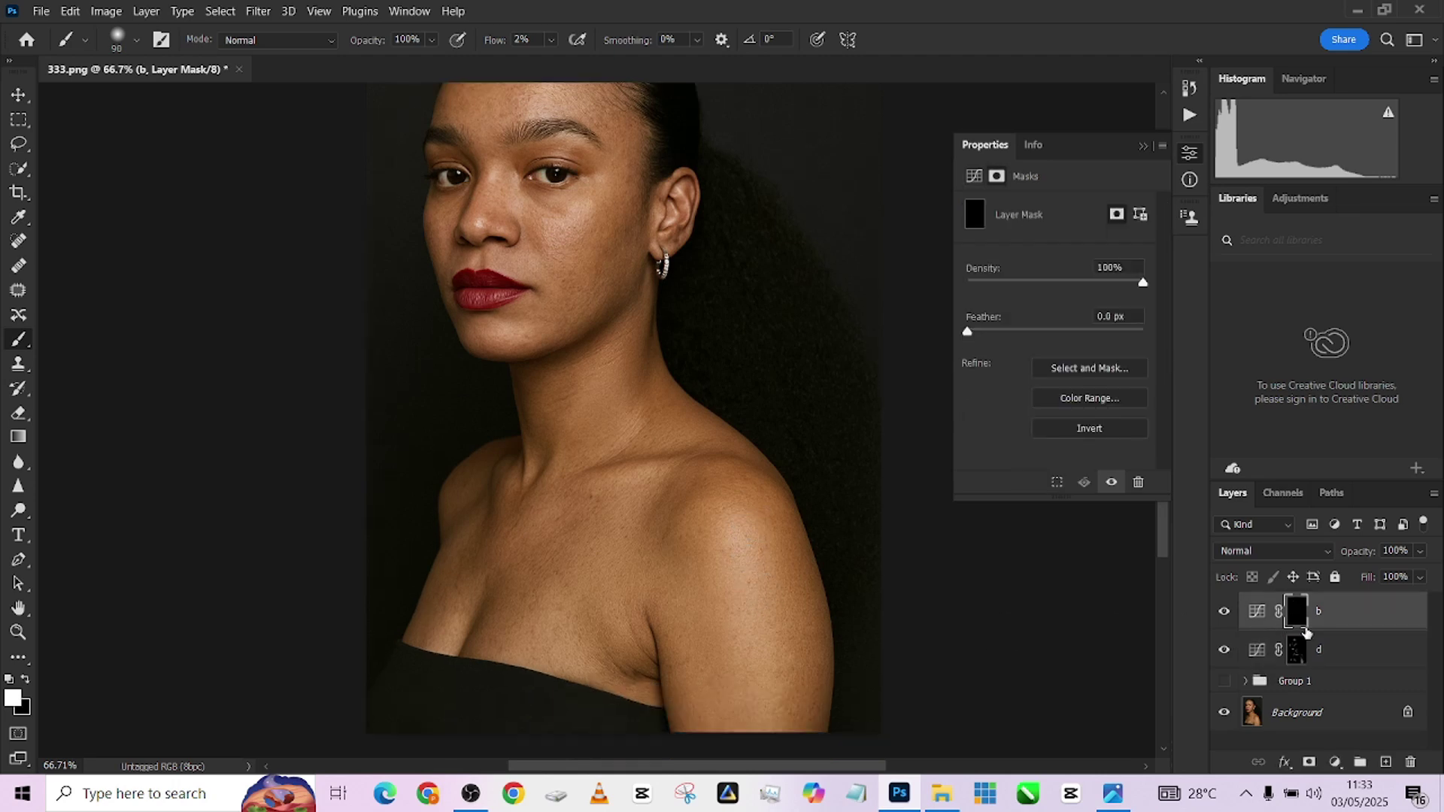
click(1226, 653)
click(1226, 651)
Step: Brighten the shoulder on the d mask with a 150-pixel brush and switch to the b layer's mask
click(1298, 652)
key(bracketright)
key(bracketright)
key(bracketright)
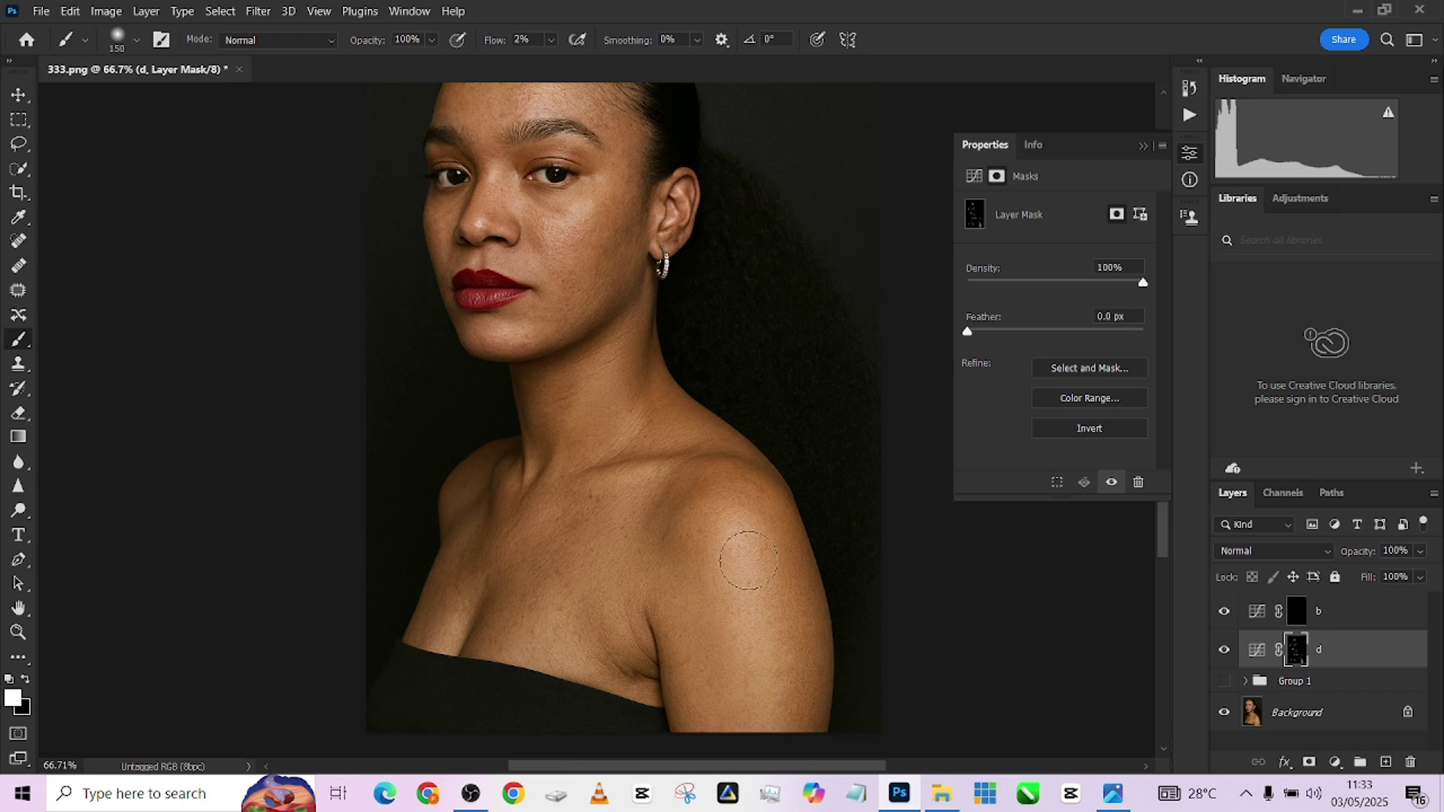
click(1297, 611)
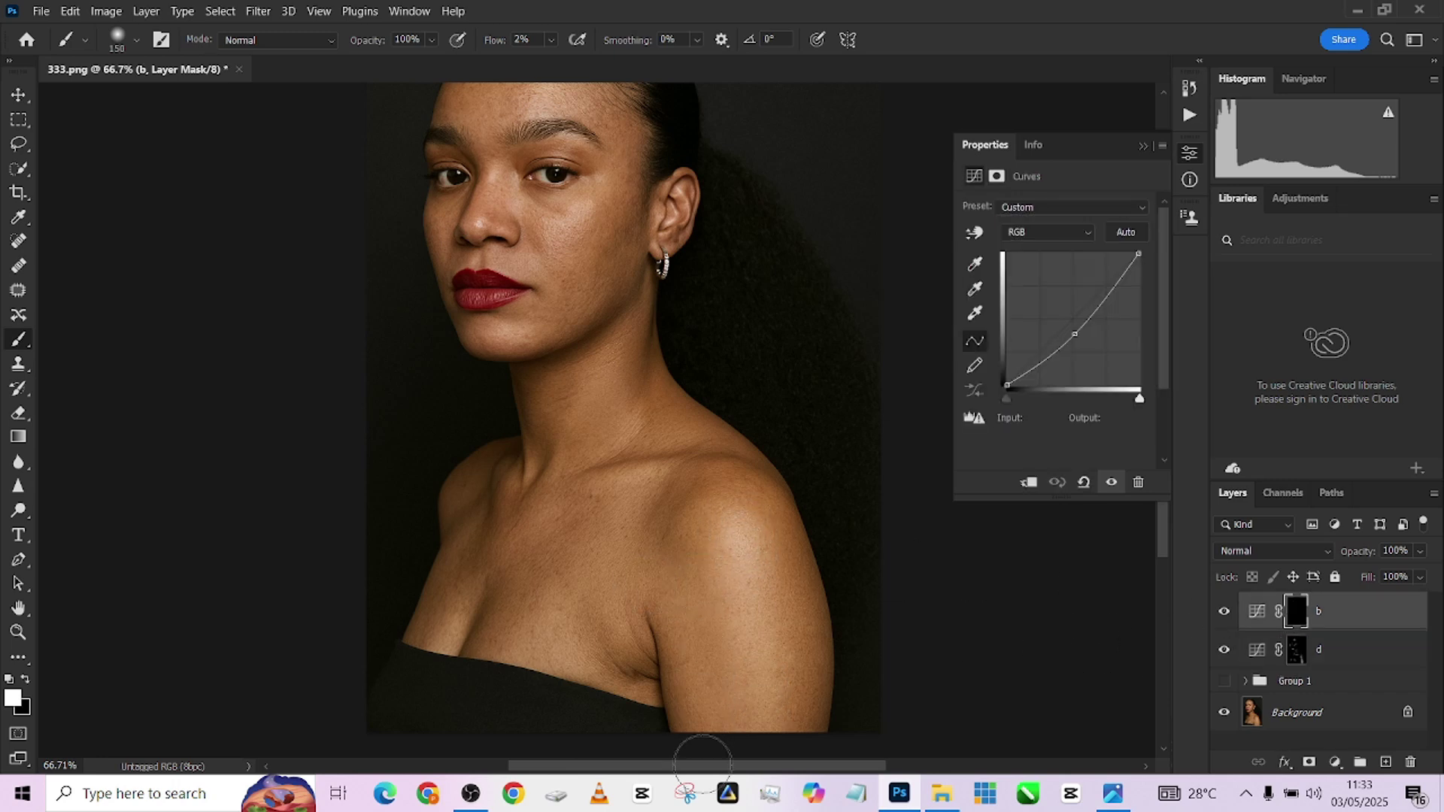
Step: Paint white on the b layer's mask to deepen the skin's shadow areas, varying the brush size down to 90 pixels
key(bracketleft)
key(bracketleft)
key(bracketleft)
key(bracketleft)
key(bracketleft)
key(bracketleft)
key(bracketleft)
key(bracketright)
scroll(619, 390, up, 3)
key(bracketright)
key(bracketright)
key(bracketright)
key(bracketright)
key(bracketright)
key(bracketleft)
key(bracketleft)
key(bracketleft)
key(bracketleft)
key(bracketleft)
key(bracketleft)
key(bracketleft)
key(bracketleft)
scroll(597, 374, up, 2)
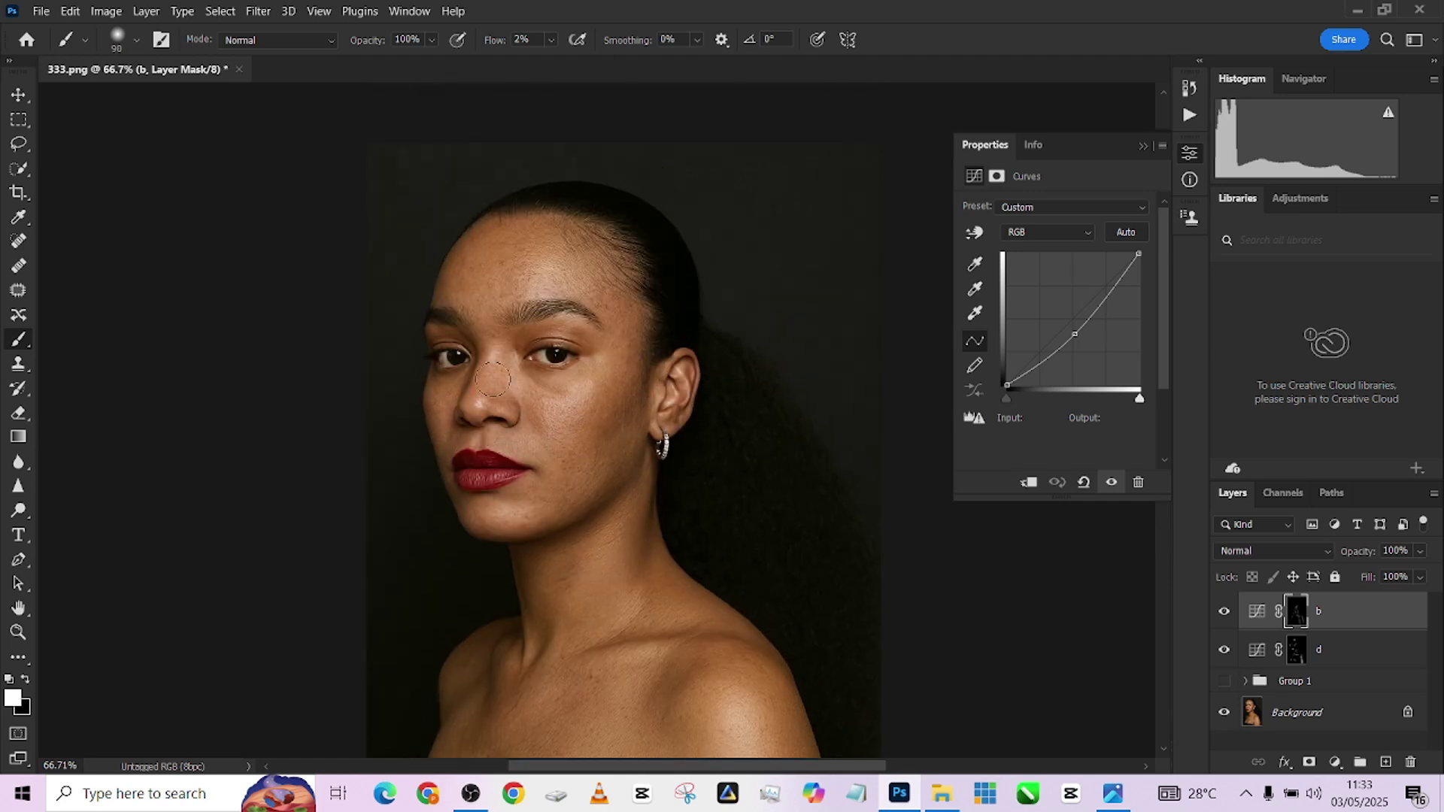
Step: Refine the darkening of the facial skin on the b mask, finishing with a 40-pixel brush
key(bracketright)
key(bracketright)
key(bracketright)
key(bracketright)
key(bracketright)
key(bracketleft)
key(bracketleft)
key(bracketleft)
key(bracketleft)
key(bracketleft)
key(bracketleft)
key(bracketright)
key(bracketright)
key(bracketright)
Step: Make Group 1 visible again and group the b and d Curves layers together
click(1224, 682)
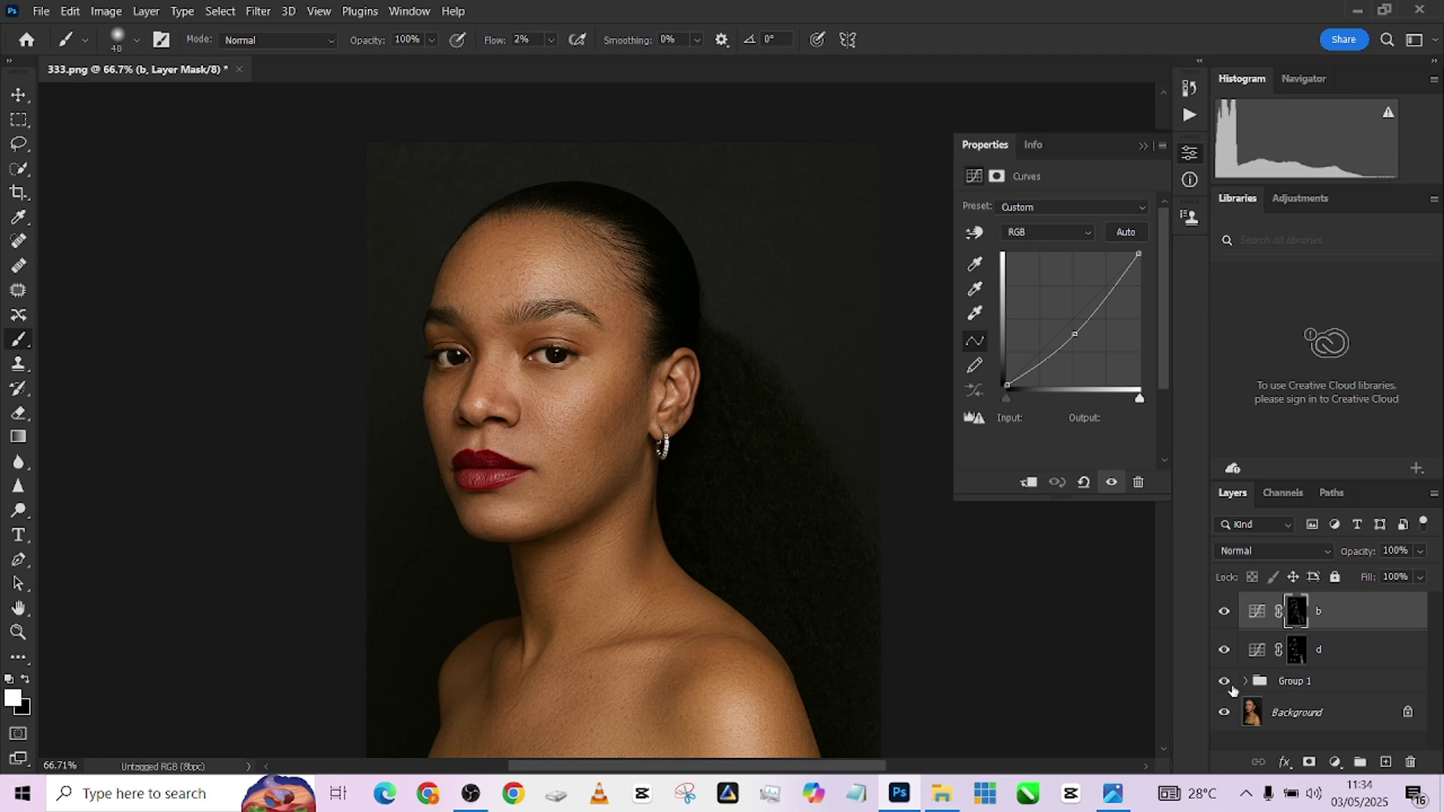
key(ctrl+minus)
scroll(742, 509, up, 1)
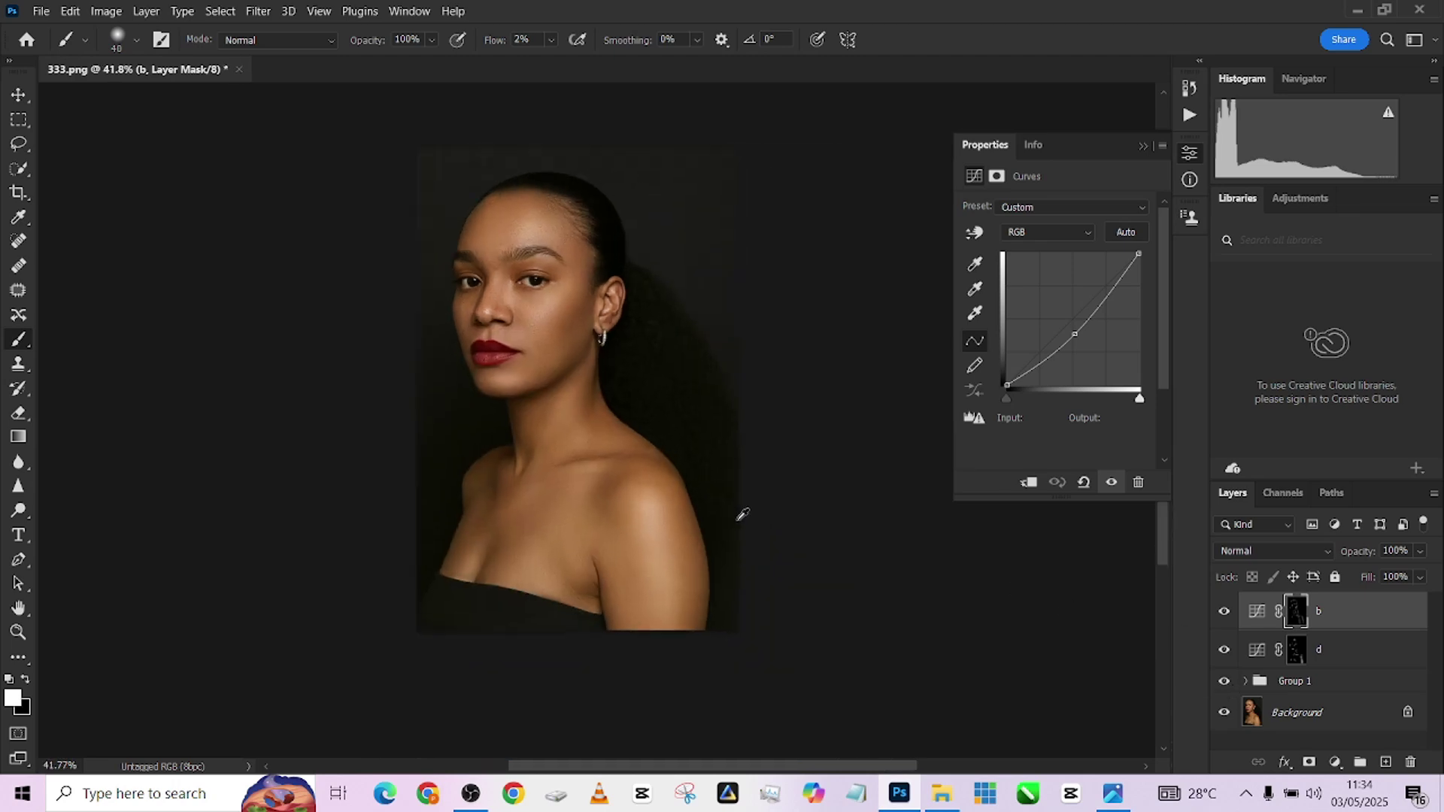
shift+click(1358, 652)
key(ctrl+g)
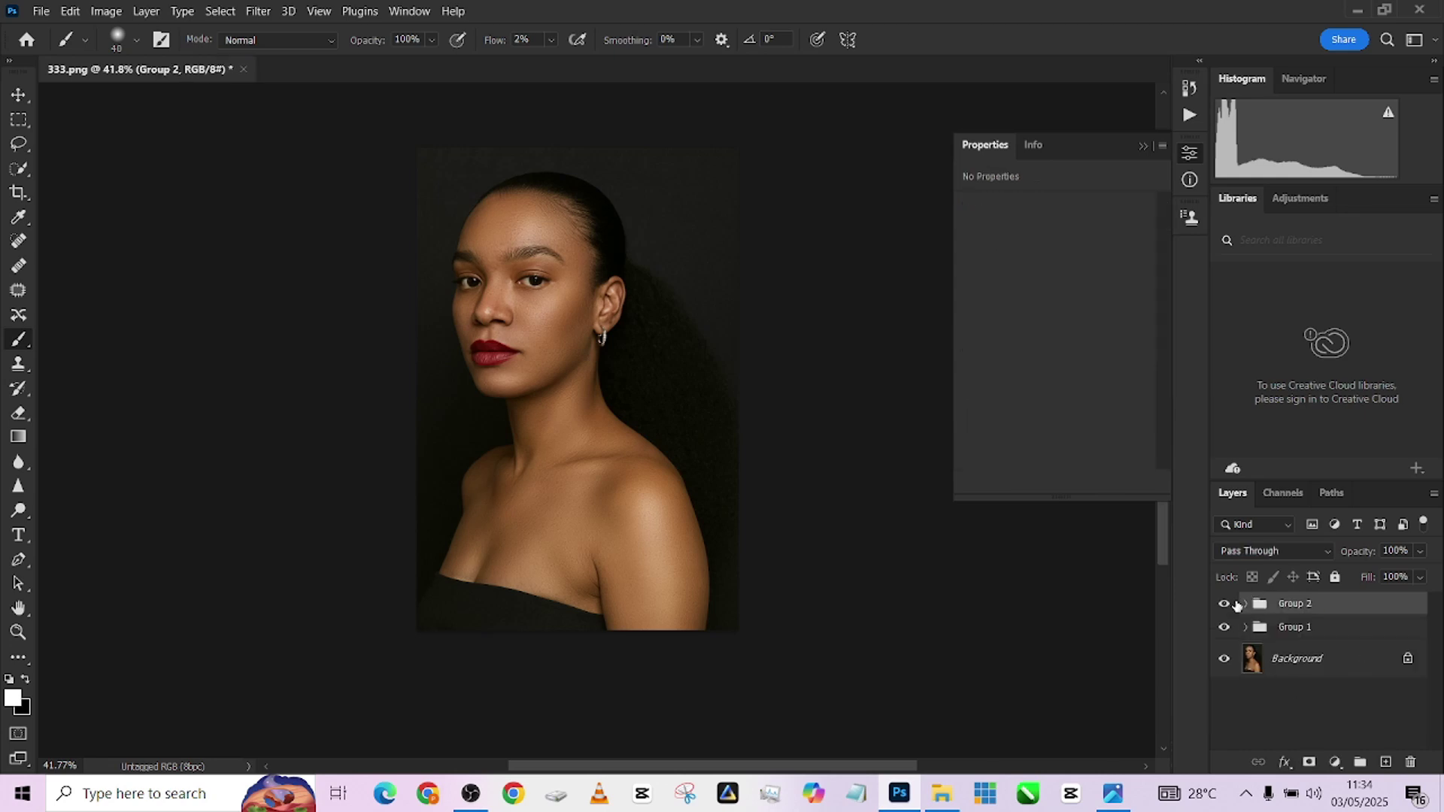
Step: Compare the portrait with and without the dodge-and-burn group and lower that group's opacity to 76%
click(1225, 604)
click(1224, 604)
click(1420, 553)
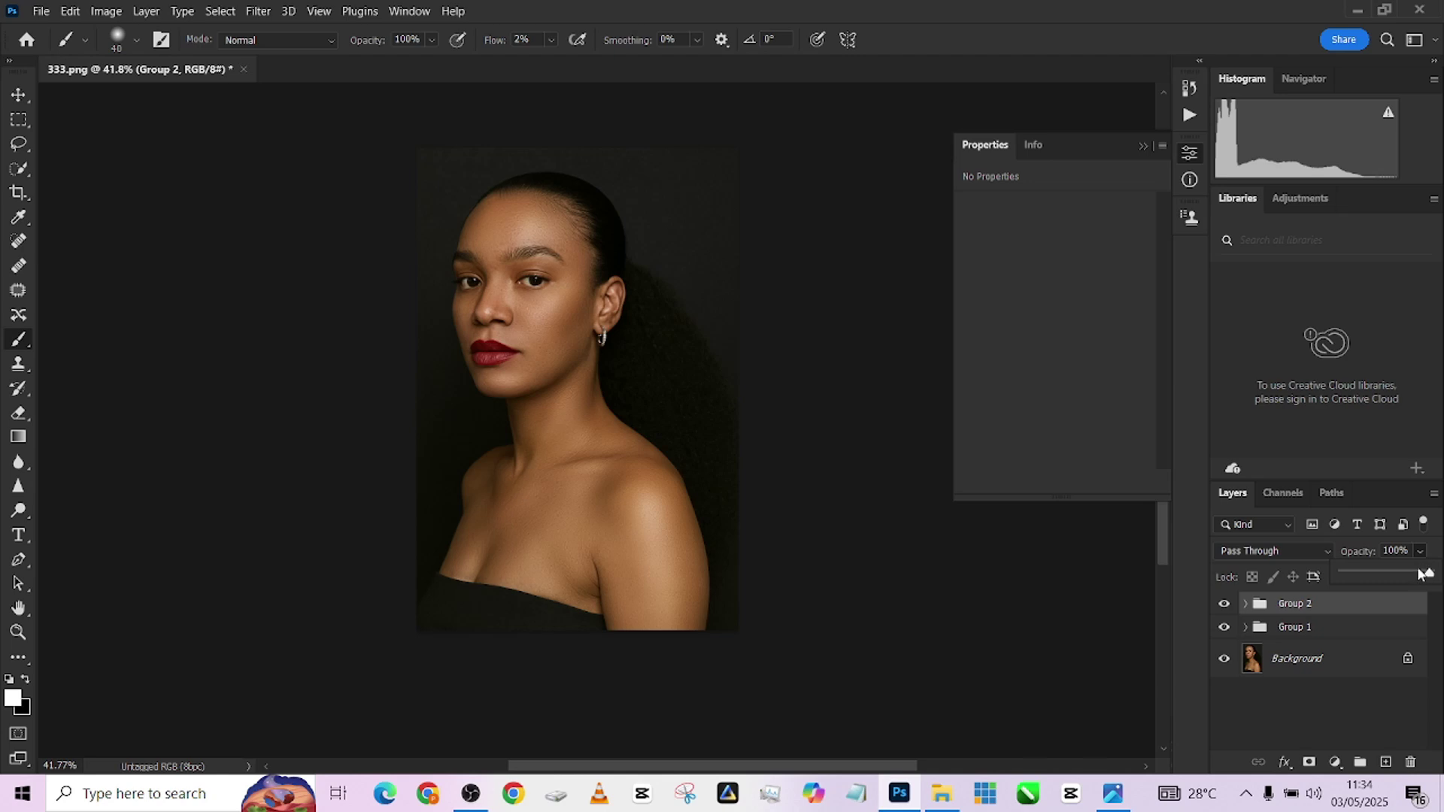
drag(1422, 573, 1410, 574)
scroll(567, 526, up, 2)
scroll(534, 336, down, 2)
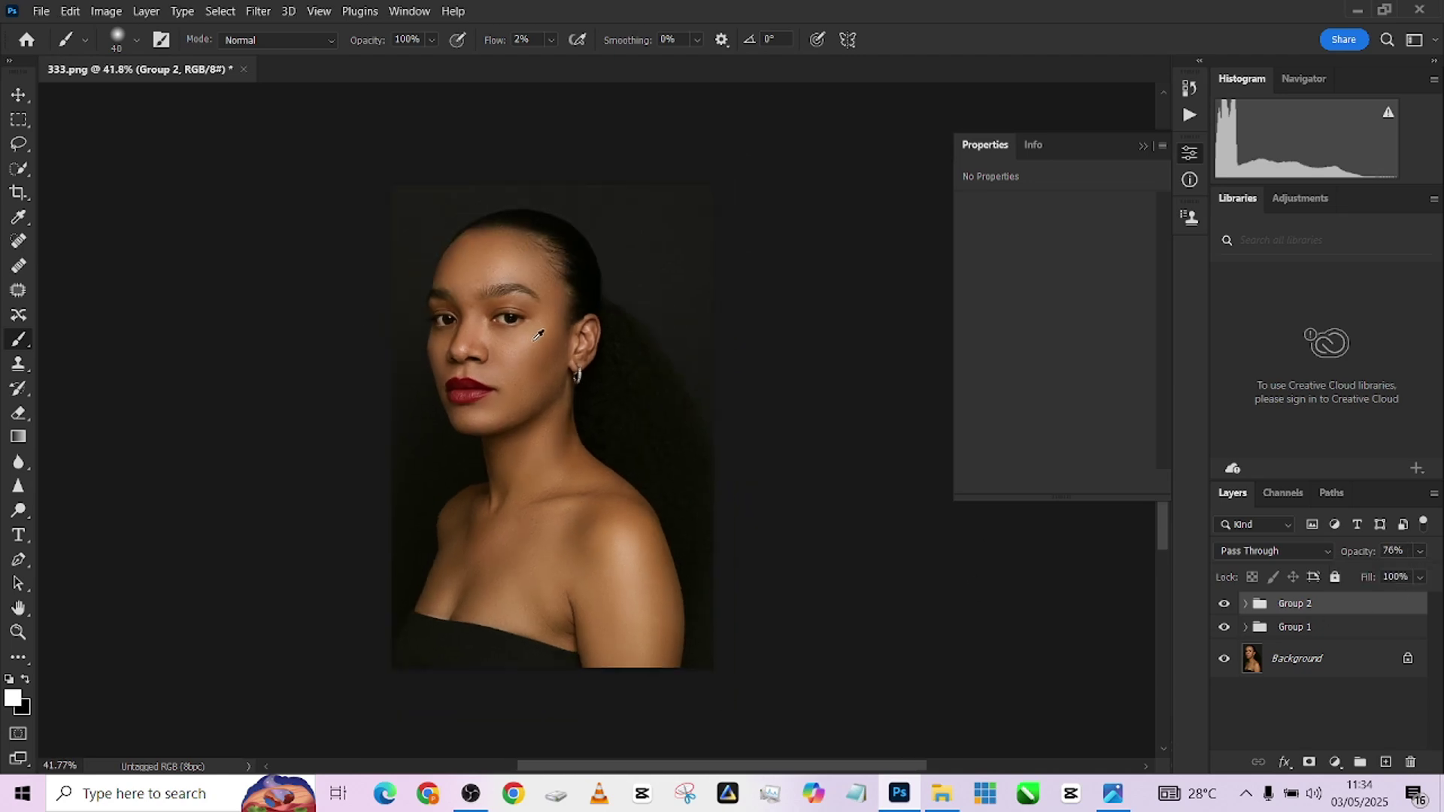
Step: Flatten the image and add a Curves adjustment layer above the Background
right_click(1342, 665)
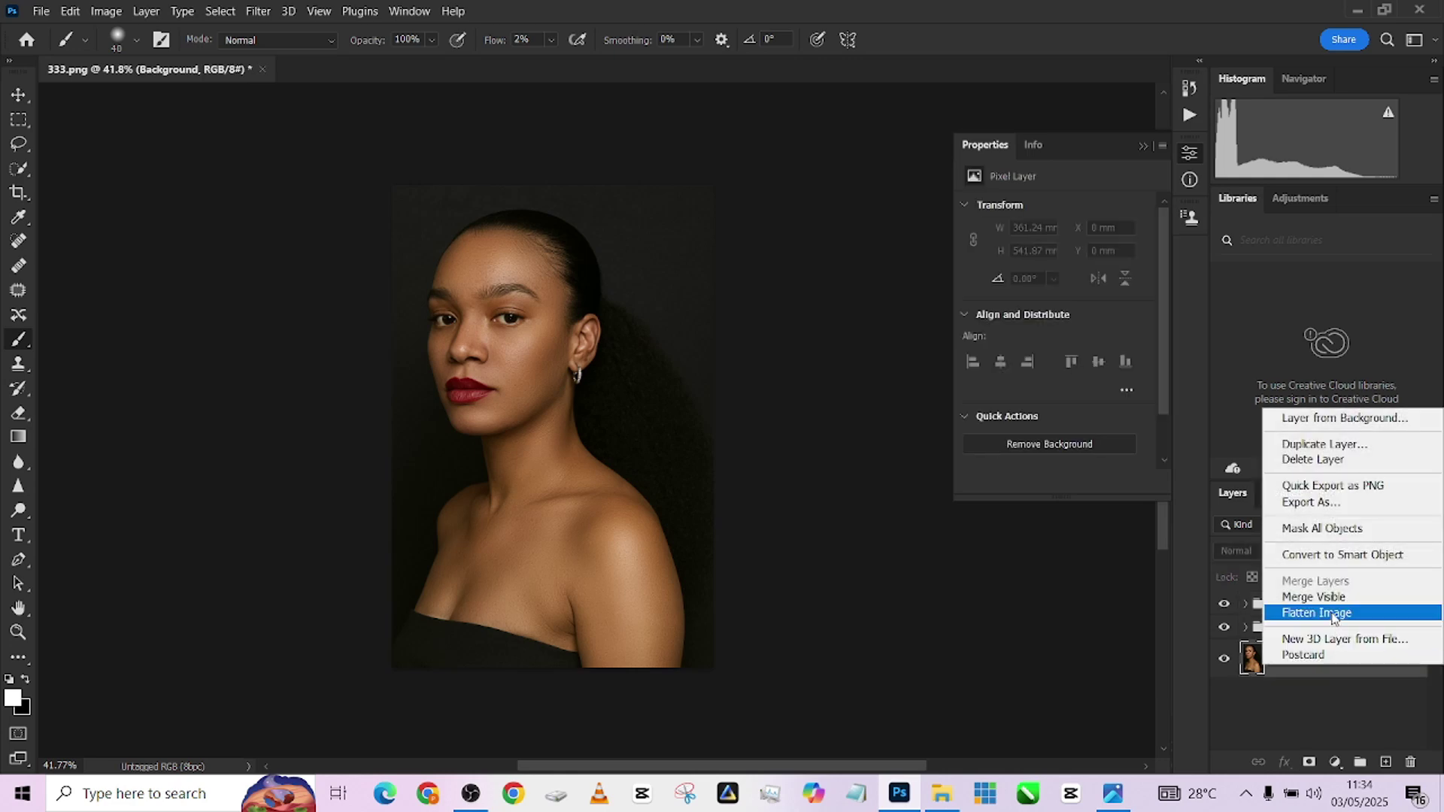
click(1334, 614)
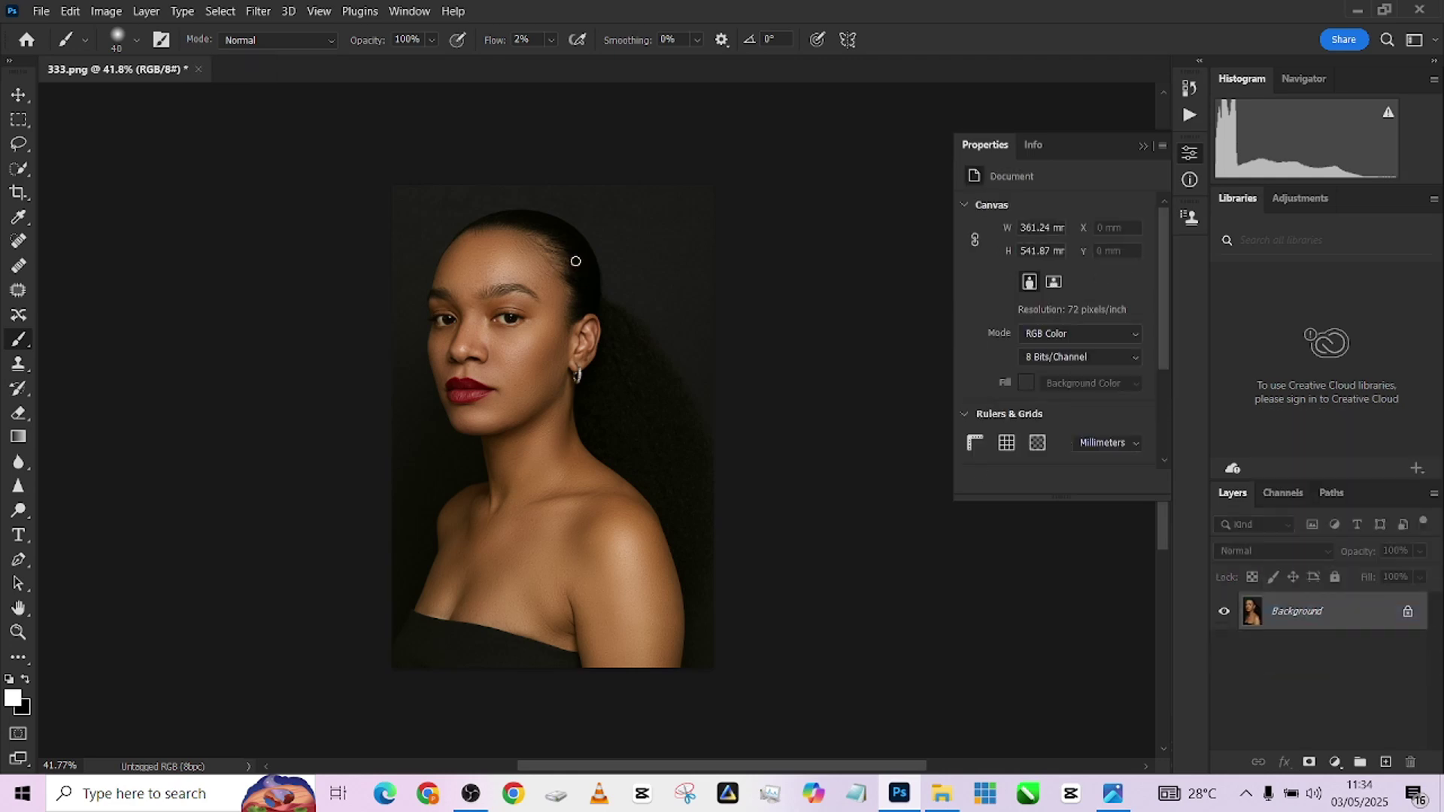
click(1335, 762)
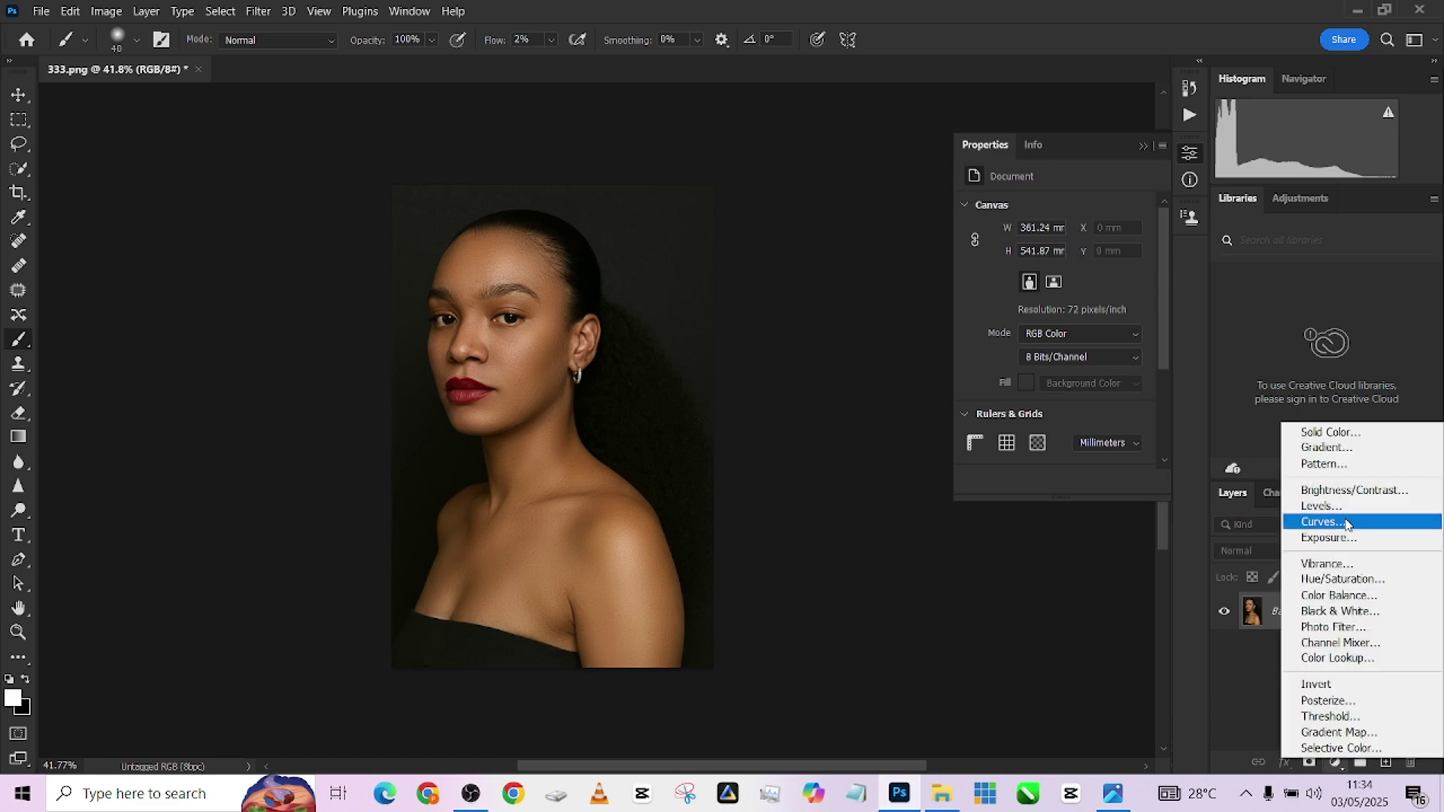
click(1342, 522)
Step: Raise the curve's midtones on the neck from input 118 to output 135 and set the black point's input to 2
click(974, 232)
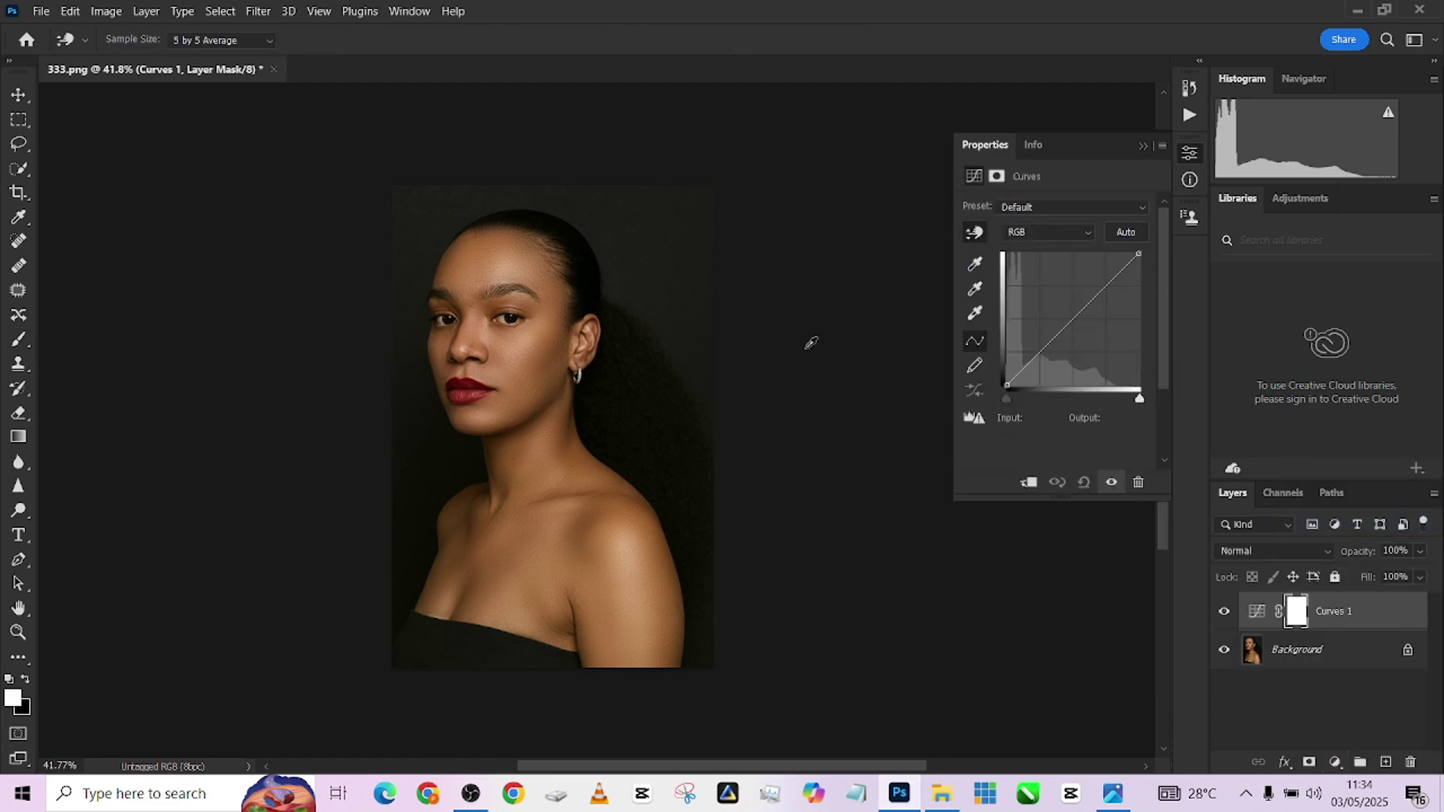
drag(539, 471, 532, 441)
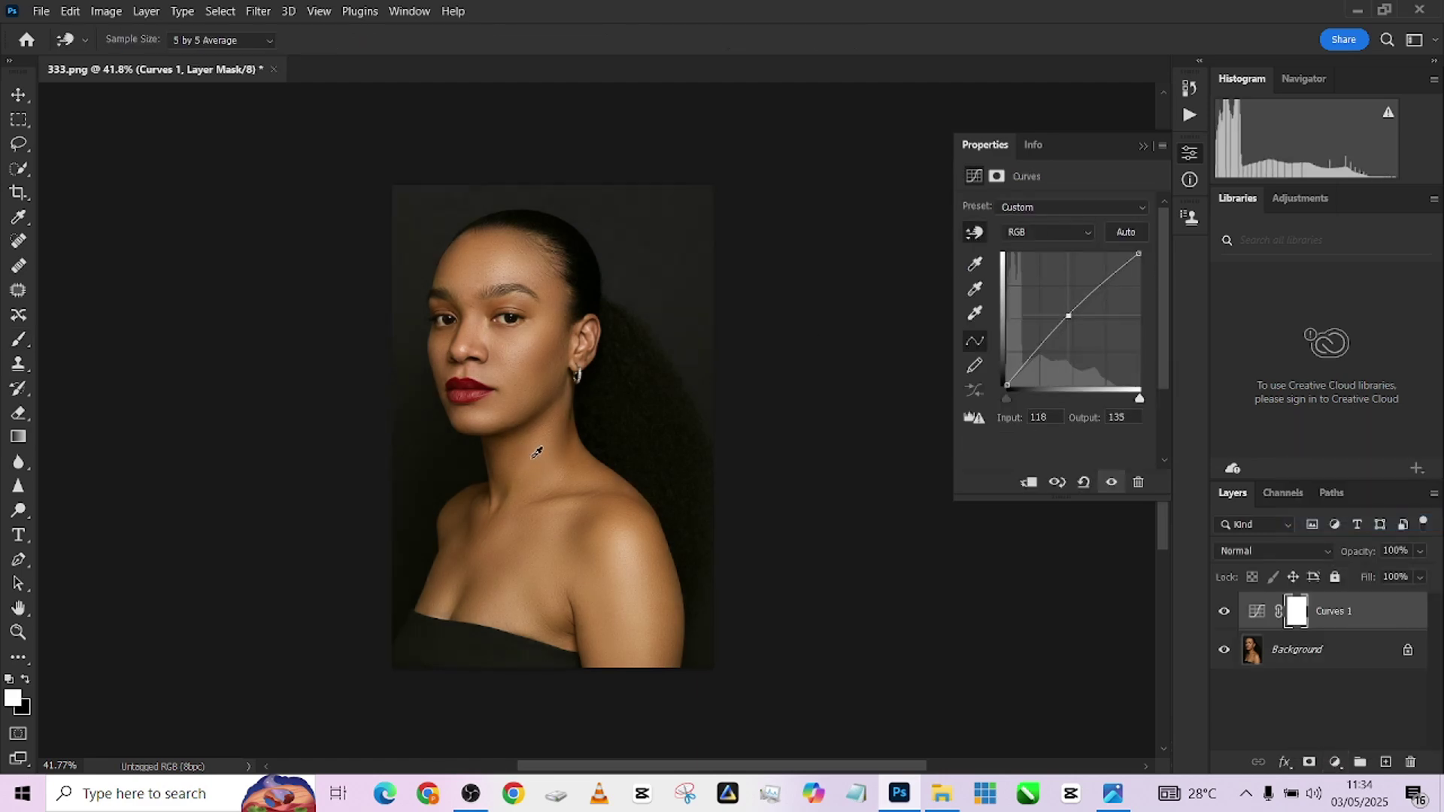
click(1006, 398)
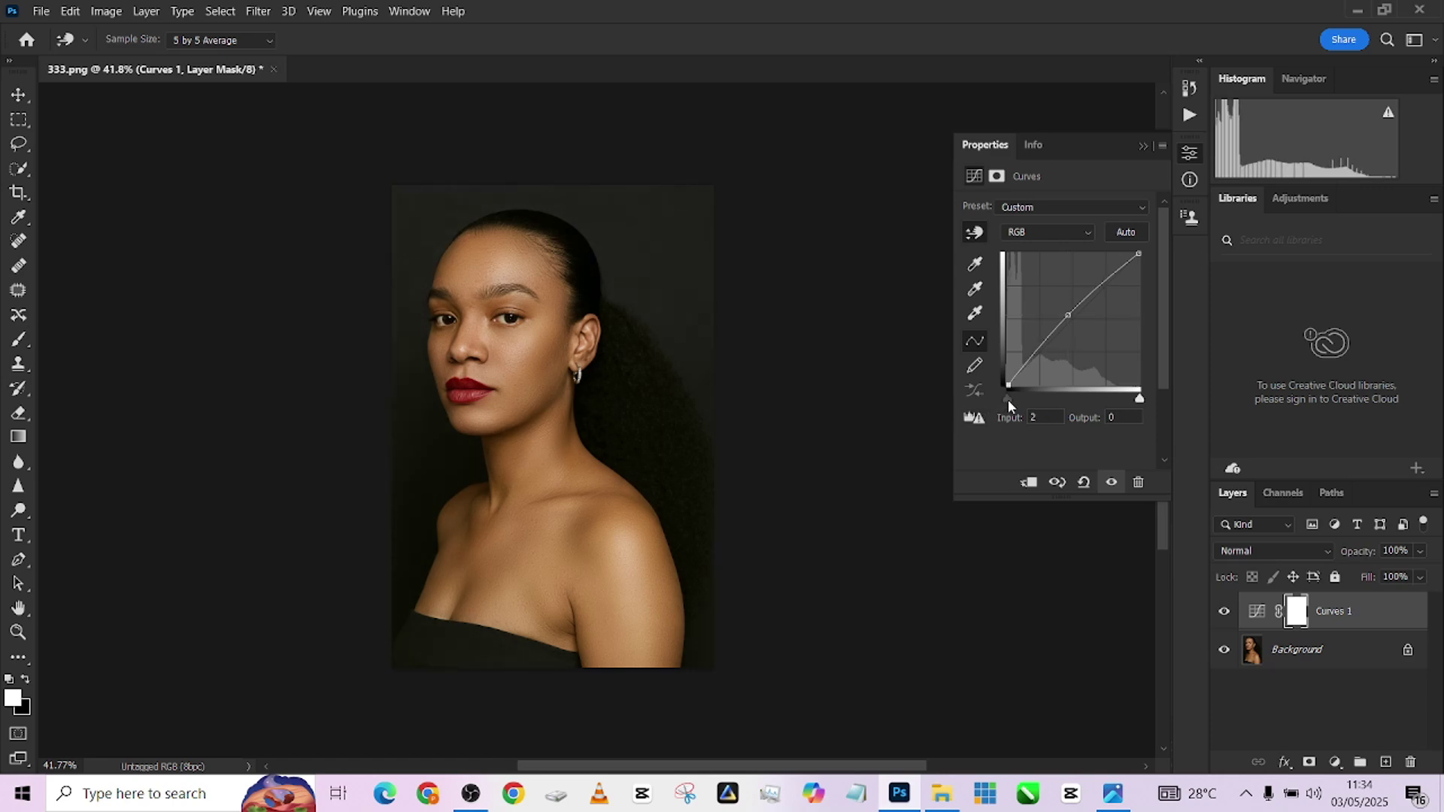
Step: Examine the face and hair up close and compare the portrait with and without the Curves adjustment
scroll(551, 246, up, 2)
click(551, 246)
scroll(576, 290, up, 1)
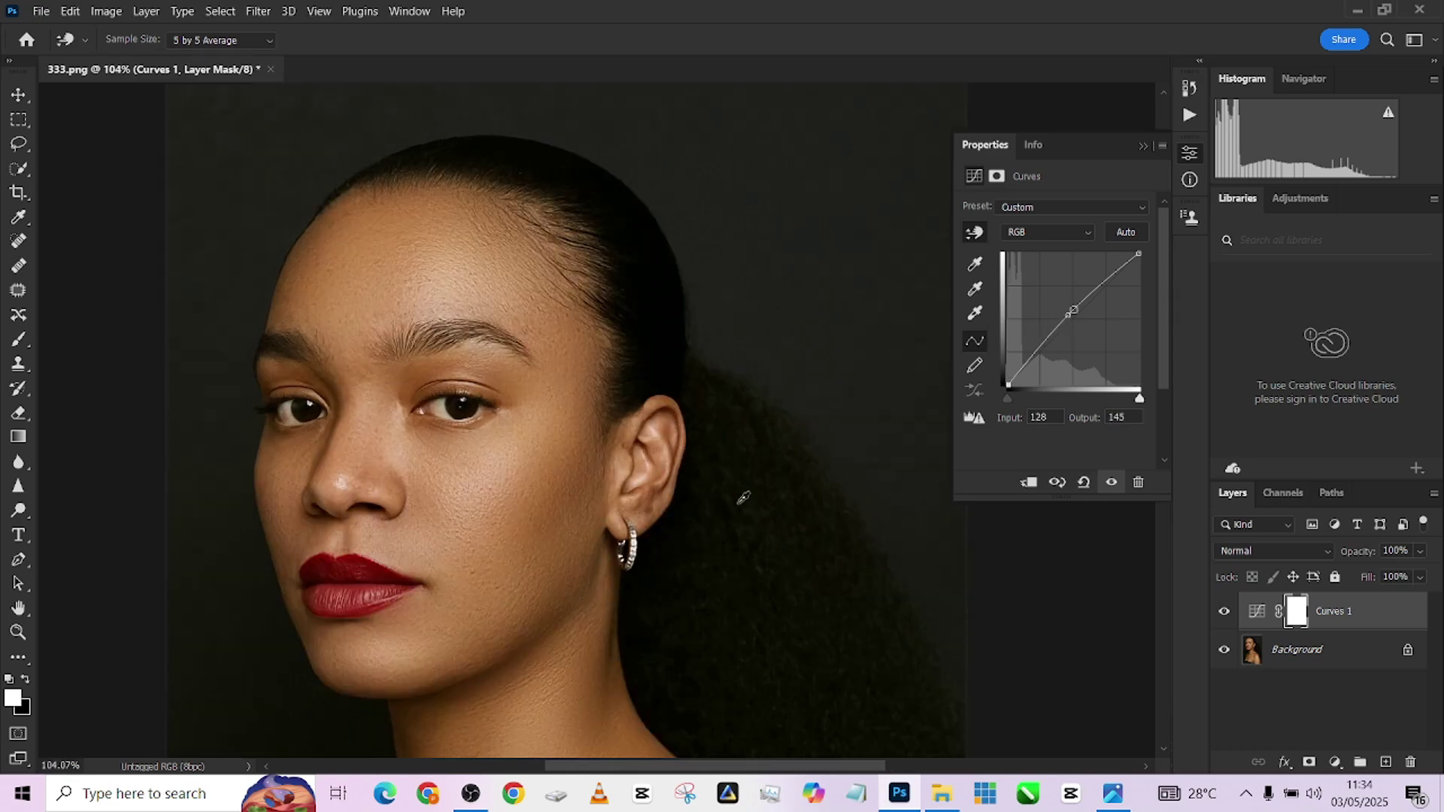
scroll(602, 413, up, 1)
scroll(683, 454, up, 1)
click(656, 396)
scroll(652, 273, down, 1)
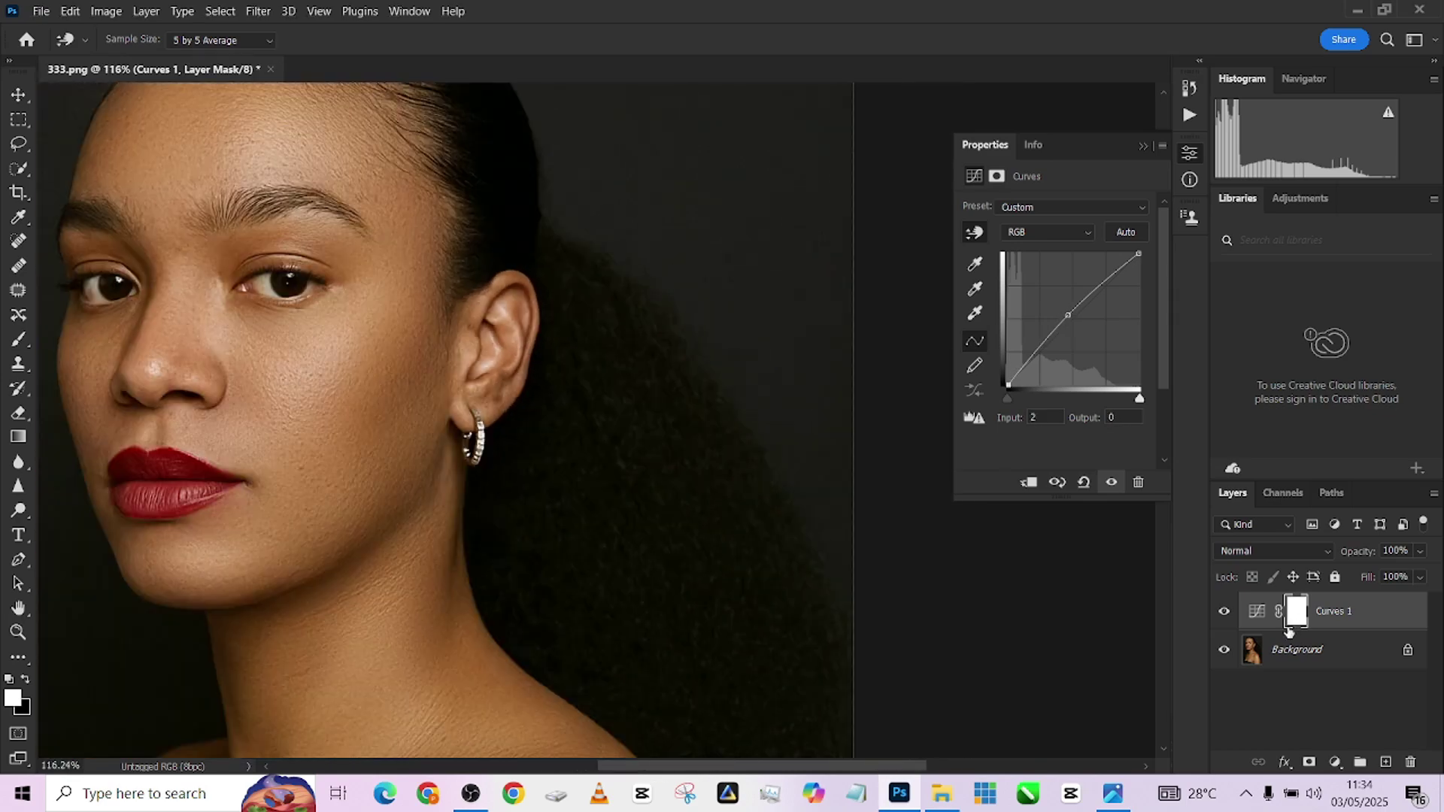
click(1225, 612)
click(1224, 613)
Step: Set the curve's black point to input 0 and output 4 to lift the darkest tones slightly
drag(1007, 384, 1009, 378)
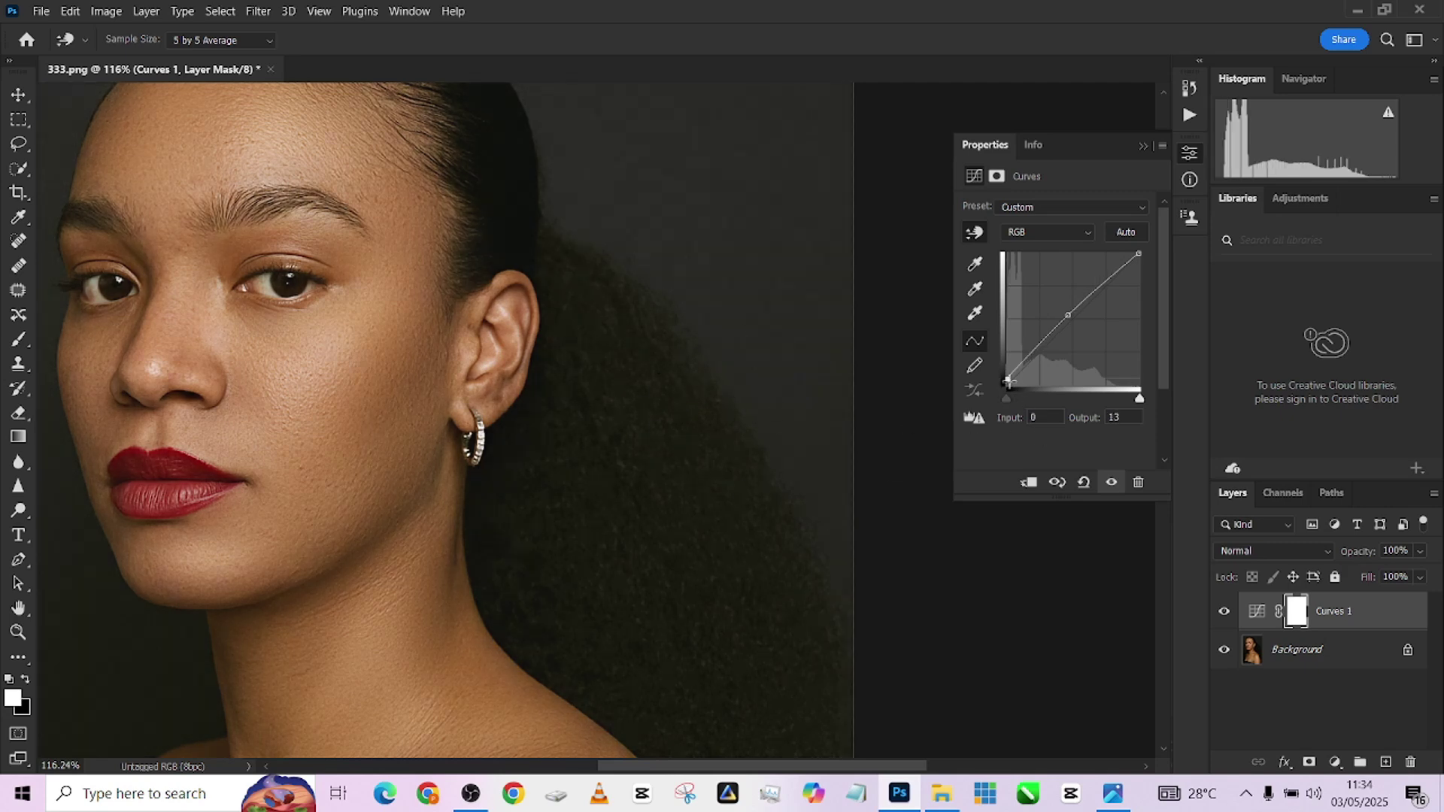
drag(1008, 380, 1008, 384)
scroll(1007, 533, down, 2)
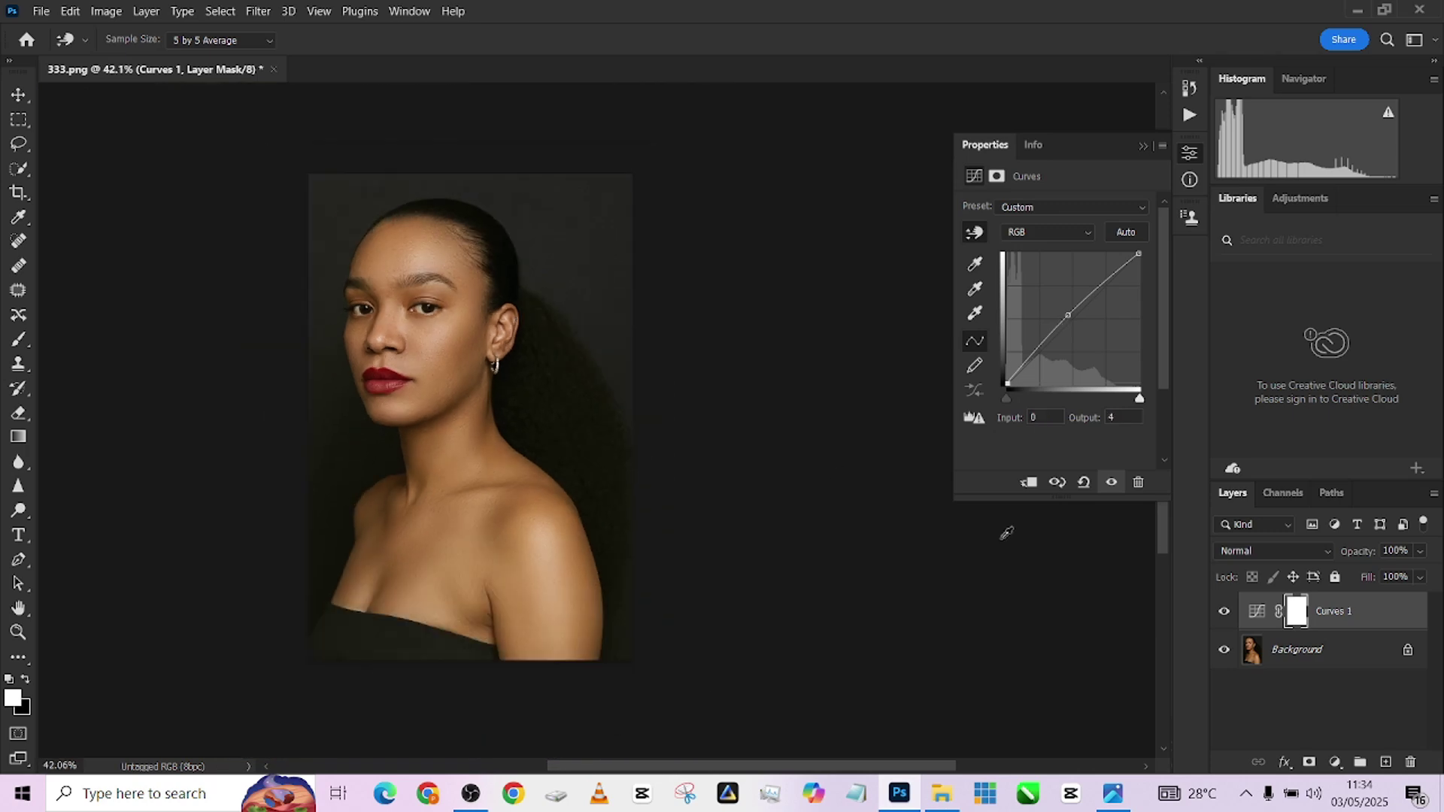
Step: Flatten the Curves adjustment into the Background and add a Color Balance adjustment layer
click(1286, 652)
right_click(1313, 649)
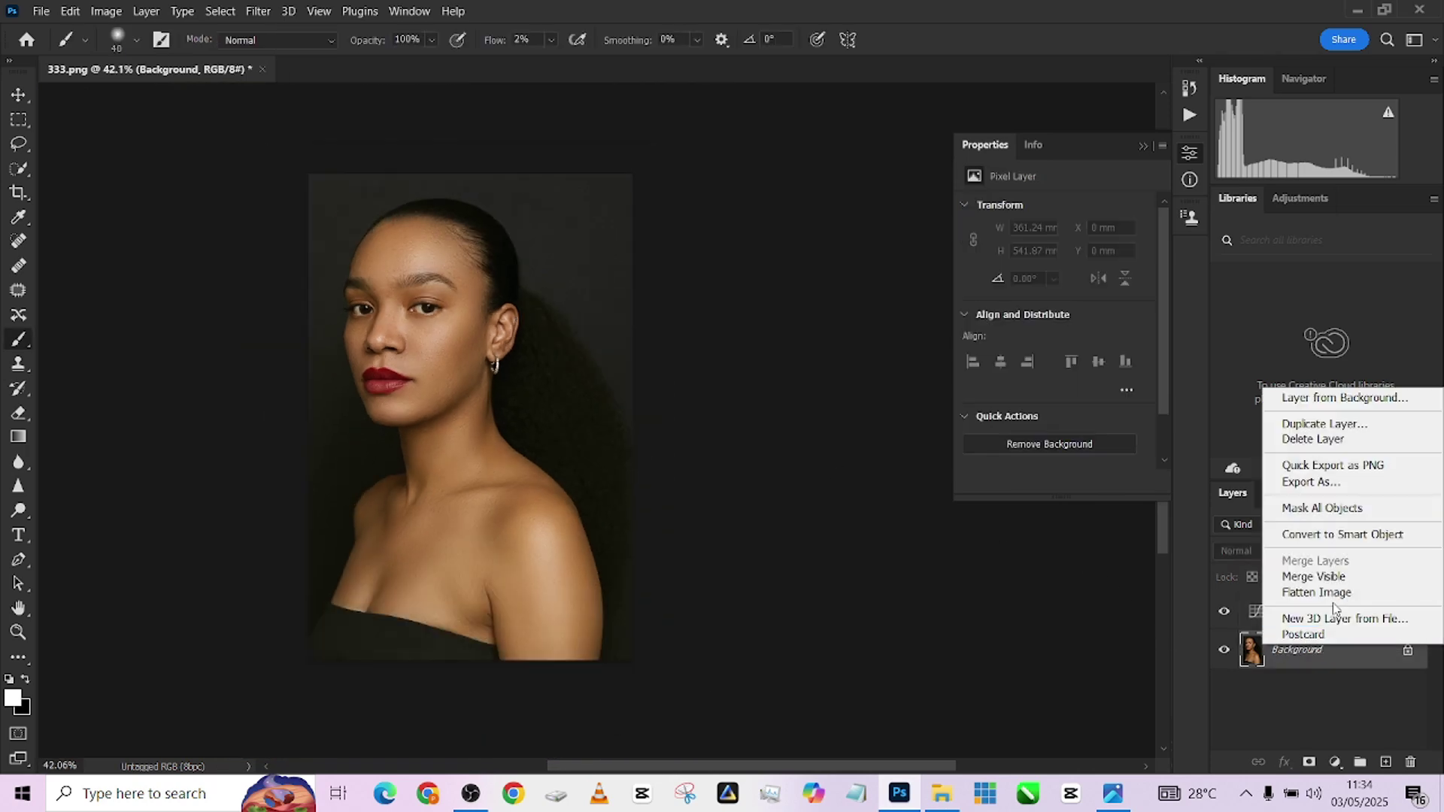
click(1335, 594)
click(1335, 762)
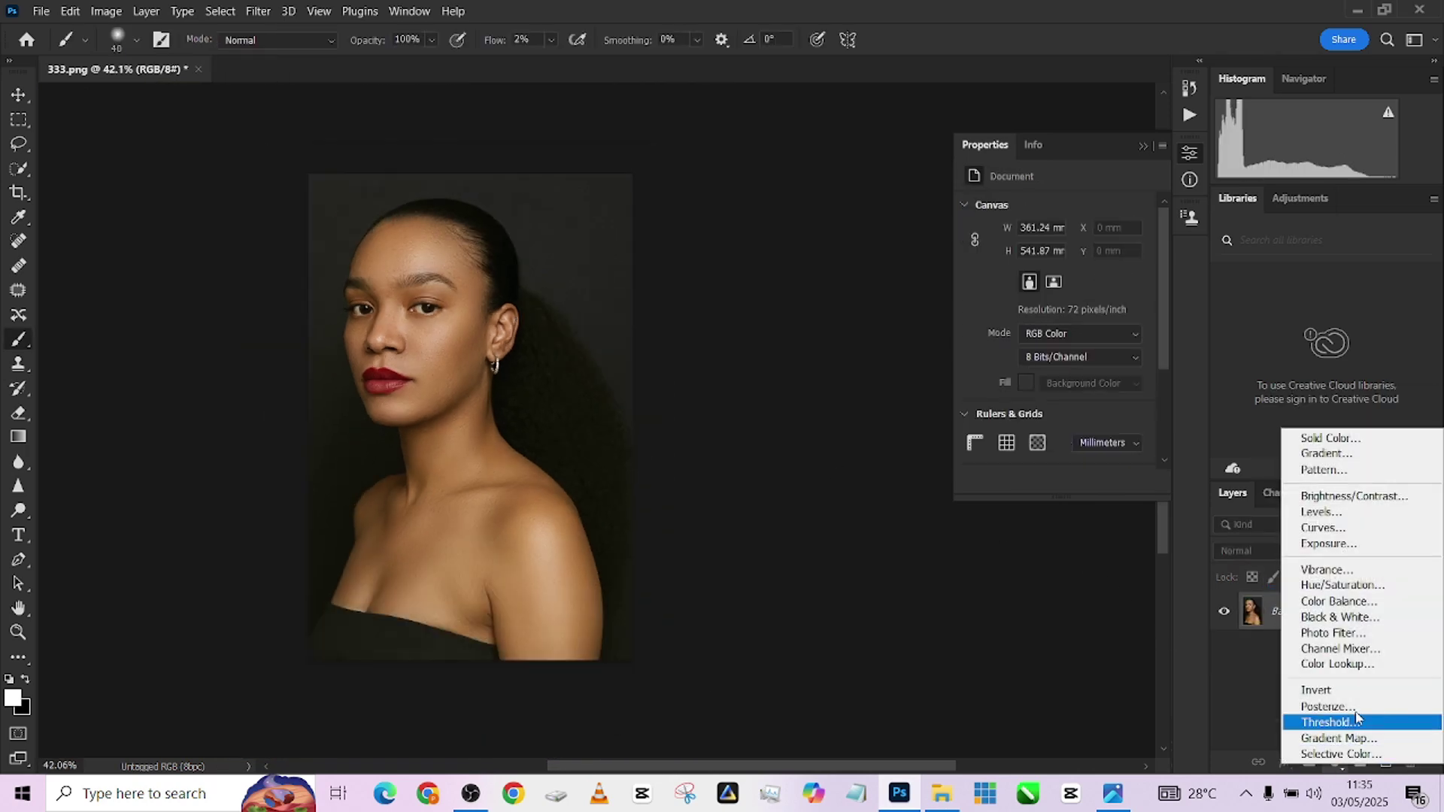
click(1339, 601)
Step: Shift the Color Balance shadows towards magenta by setting Magenta–Green to -8
scroll(654, 361, up, 2)
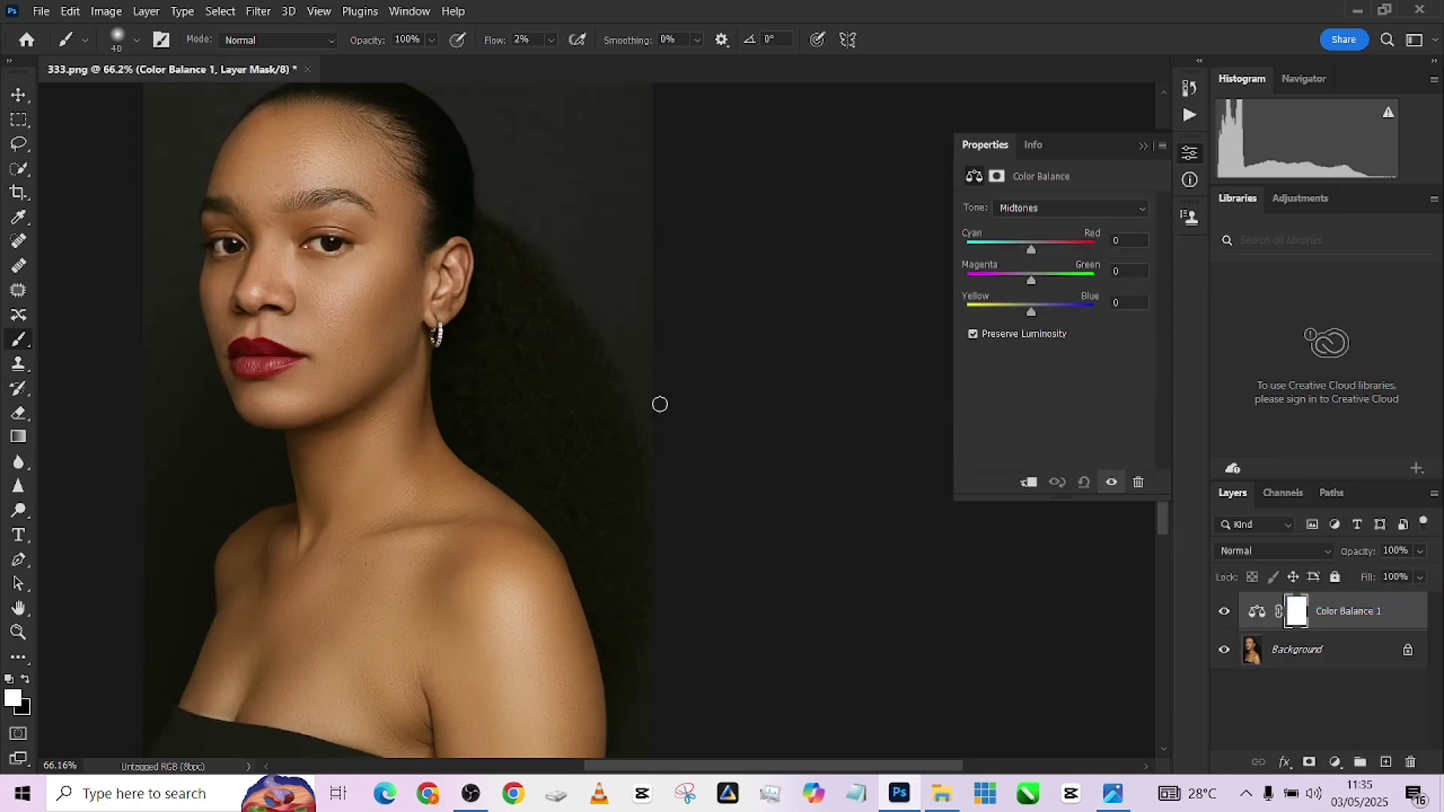
scroll(554, 422, up, 3)
scroll(629, 364, down, 2)
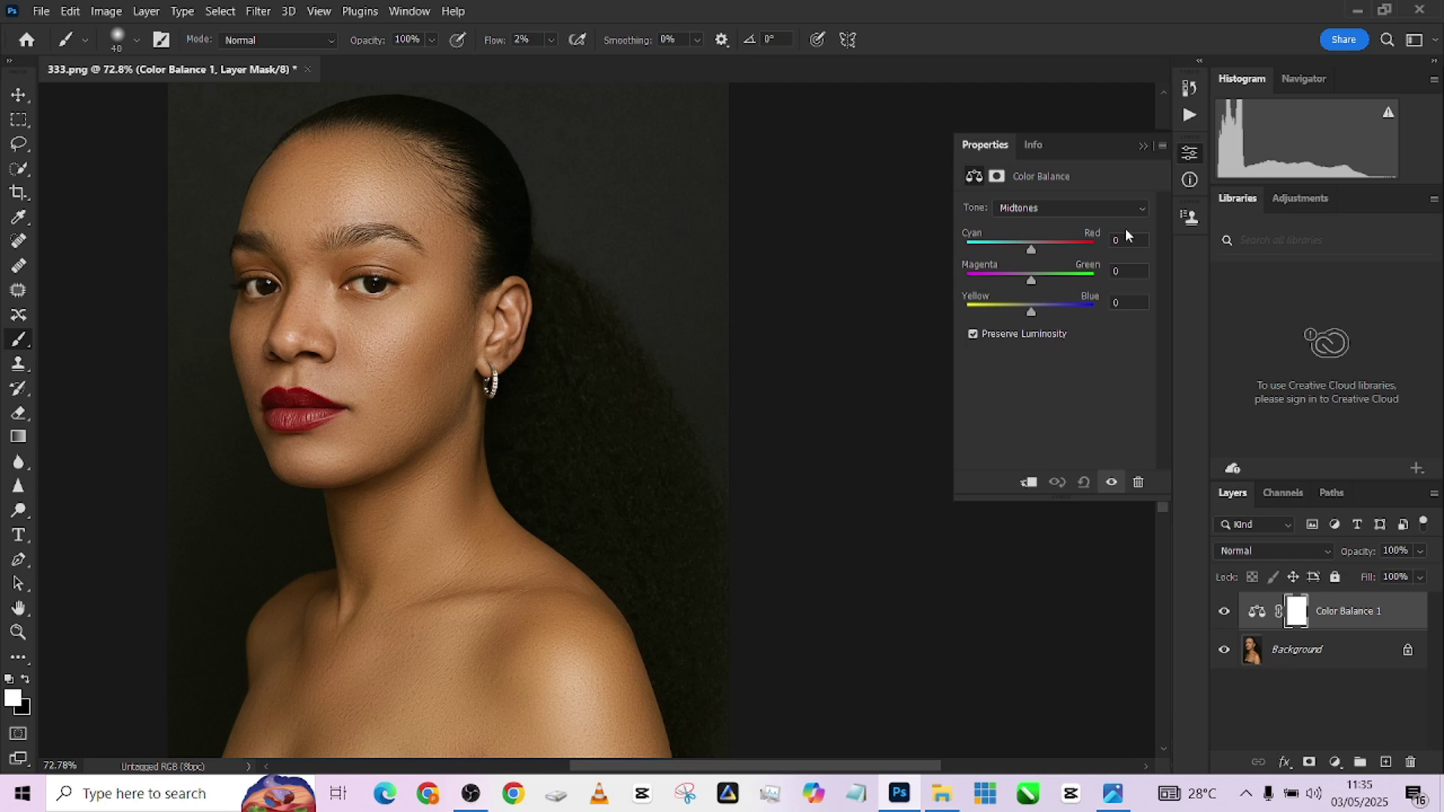
click(1110, 212)
click(1020, 225)
drag(1032, 282, 1026, 282)
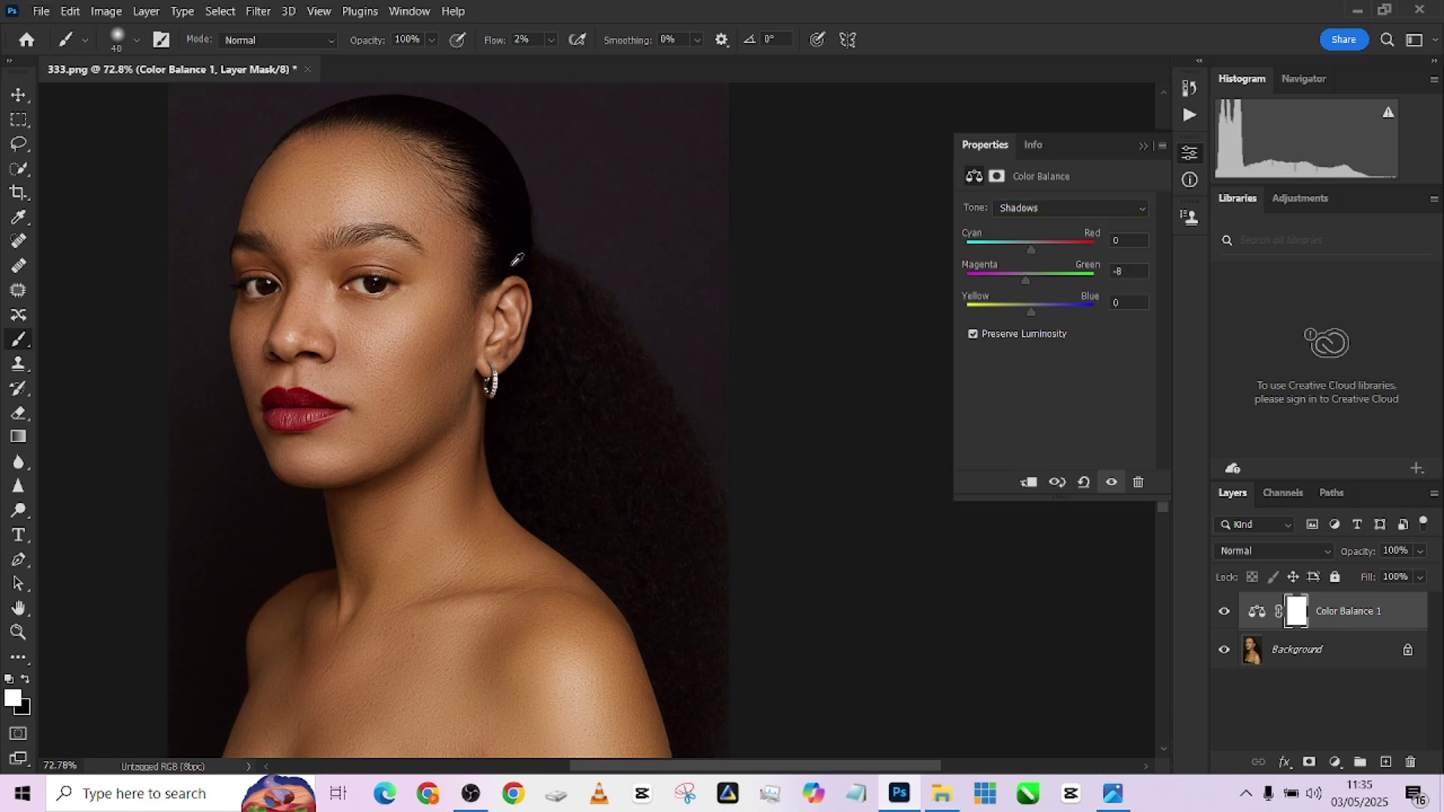
Step: Compare the whole portrait with and without the Color Balance layer to judge the shadow tint
scroll(523, 259, down, 2)
click(1225, 613)
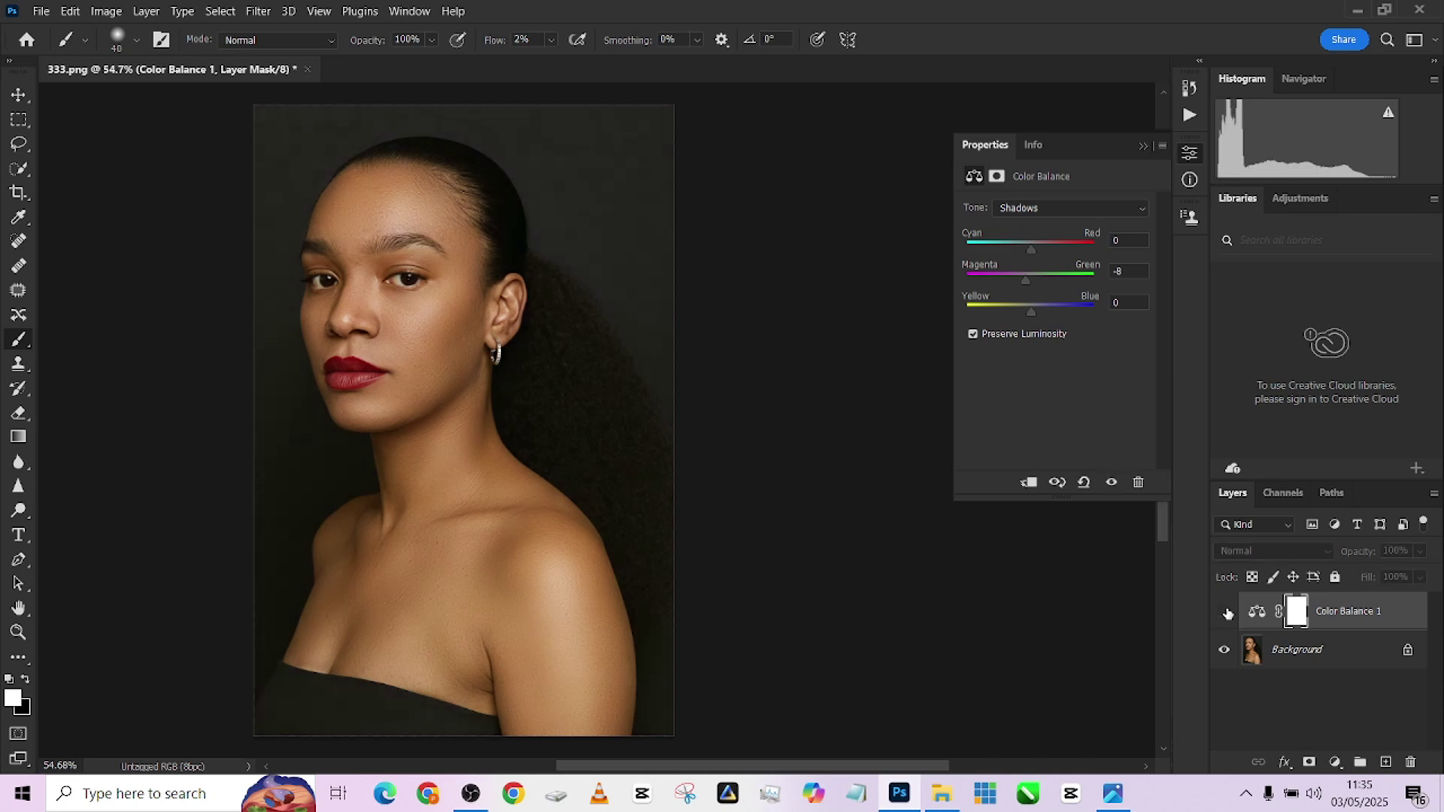
click(1225, 612)
click(1226, 612)
click(1225, 612)
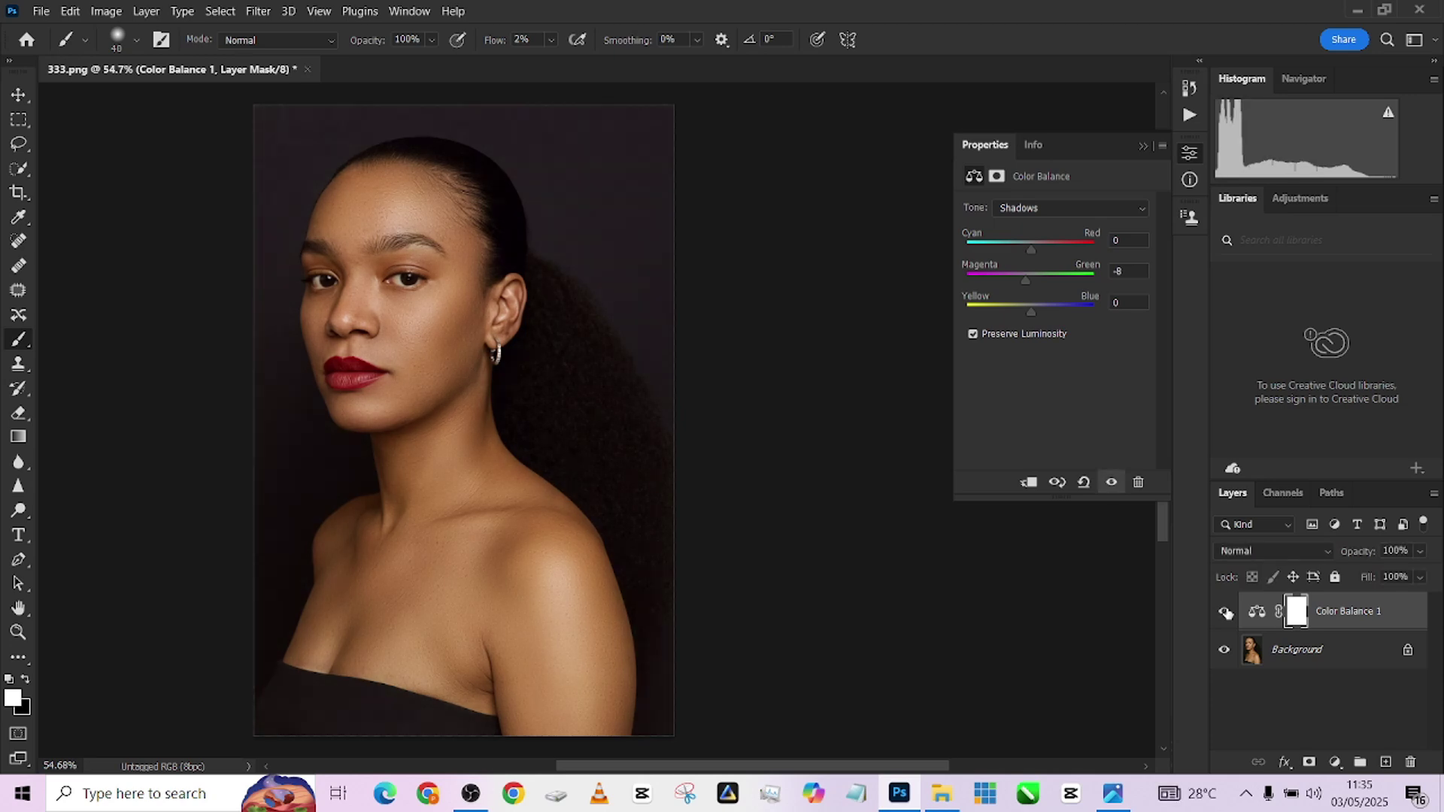
scroll(721, 460, down, 1)
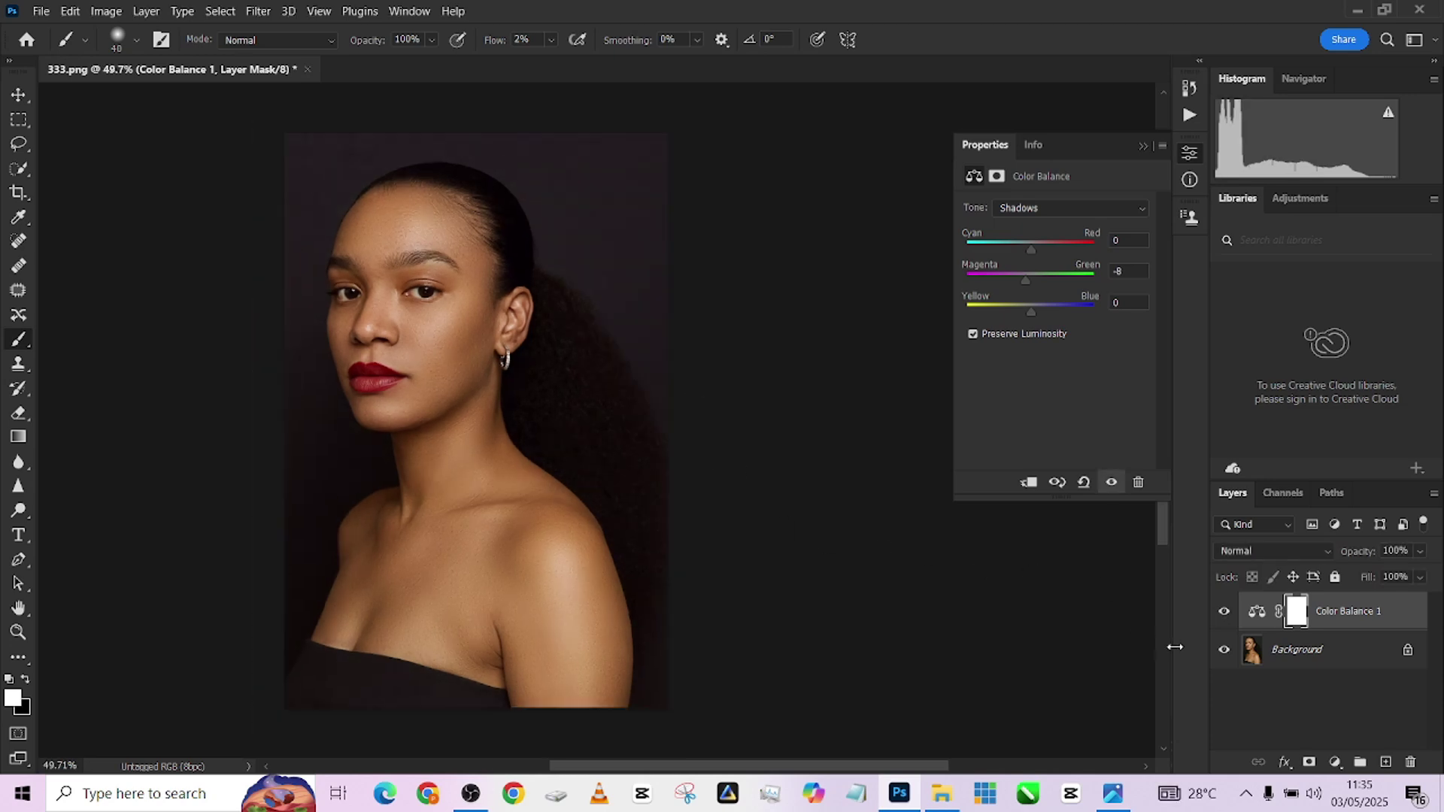
click(1226, 612)
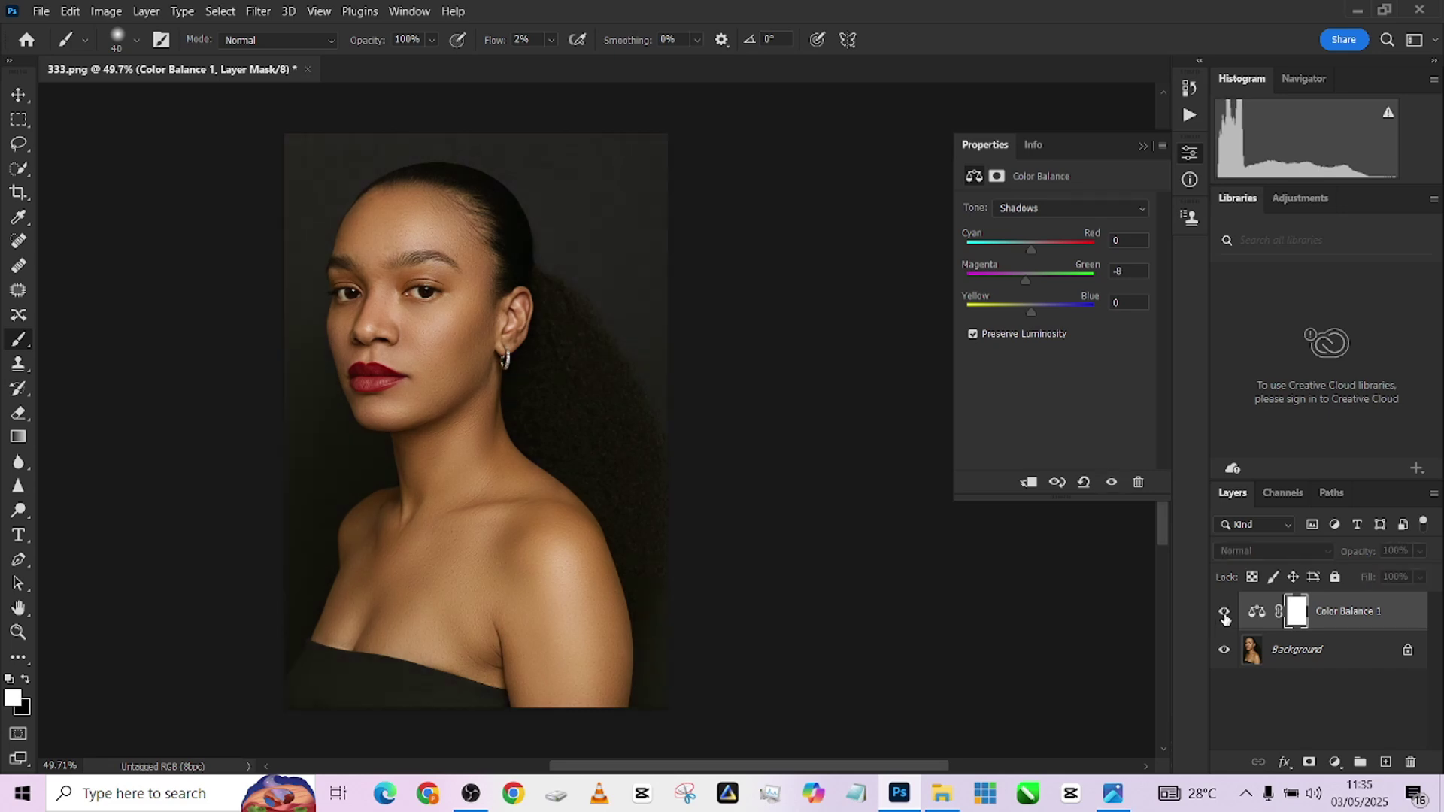
click(1225, 614)
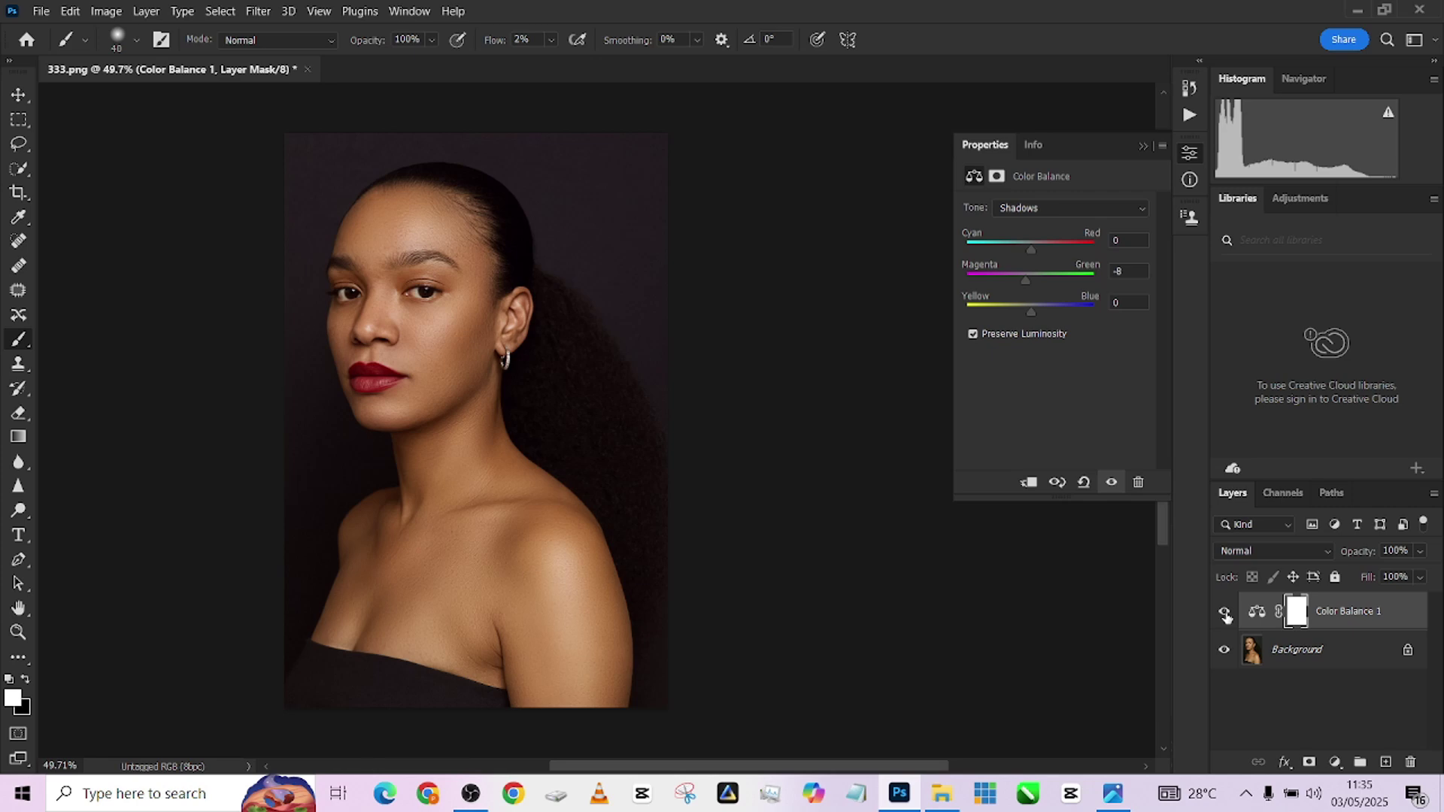
Step: Flatten the colour-balanced image and add a Color Lookup adjustment layer
right_click(1308, 658)
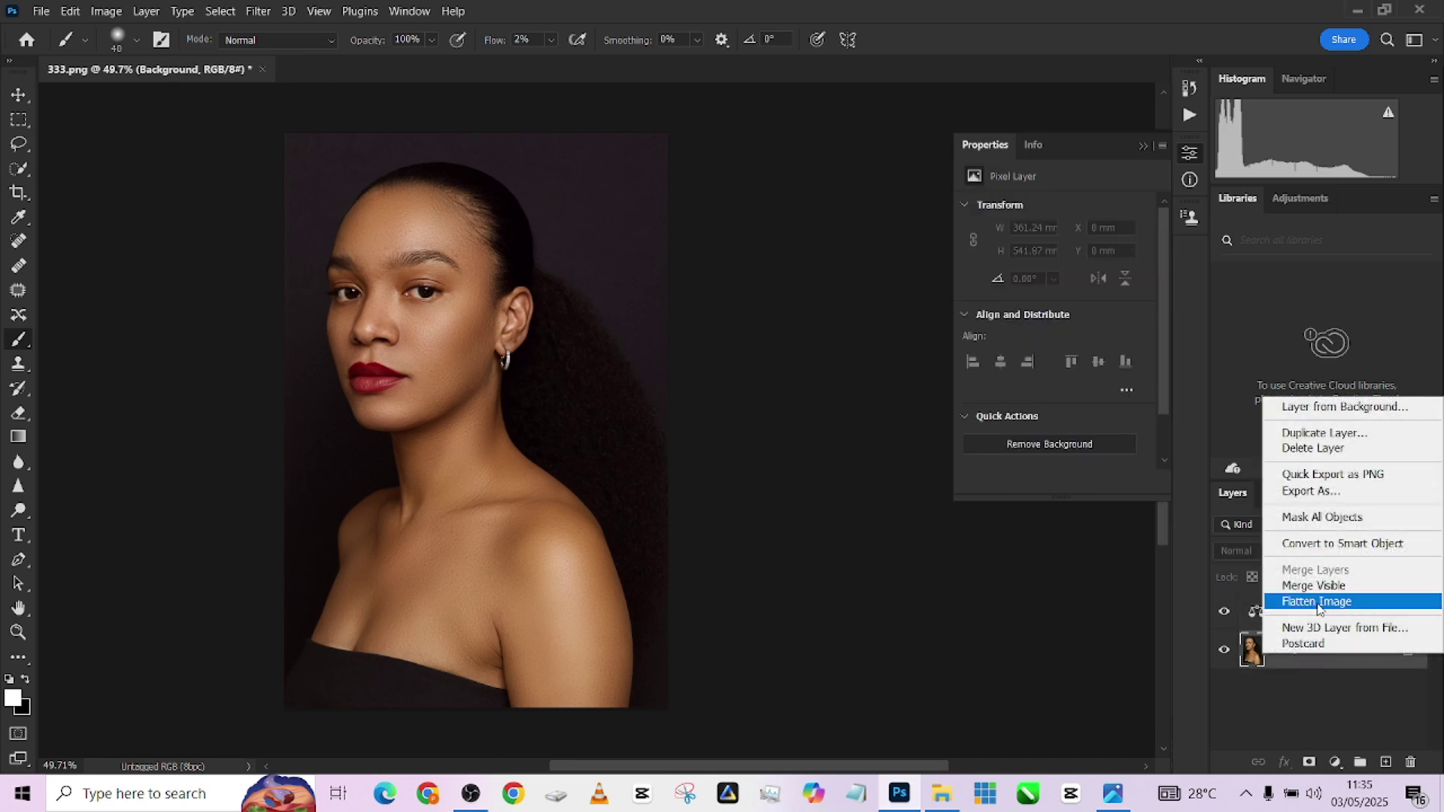
click(1318, 602)
click(1335, 762)
click(1337, 663)
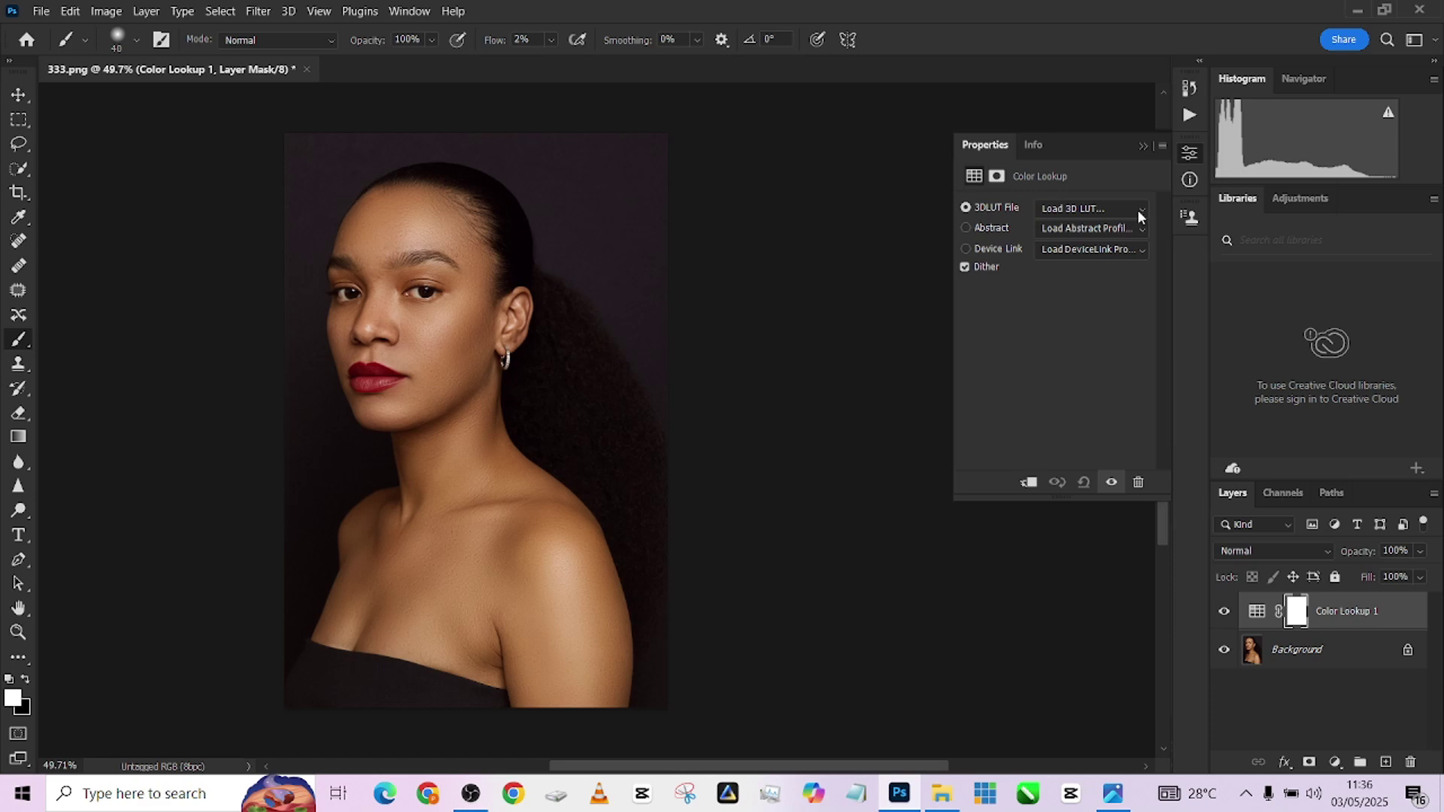
Step: Load light5.cube from the SKIN TONES LUT folder as the 3D LUT and compare the portrait with and without it
click(1072, 212)
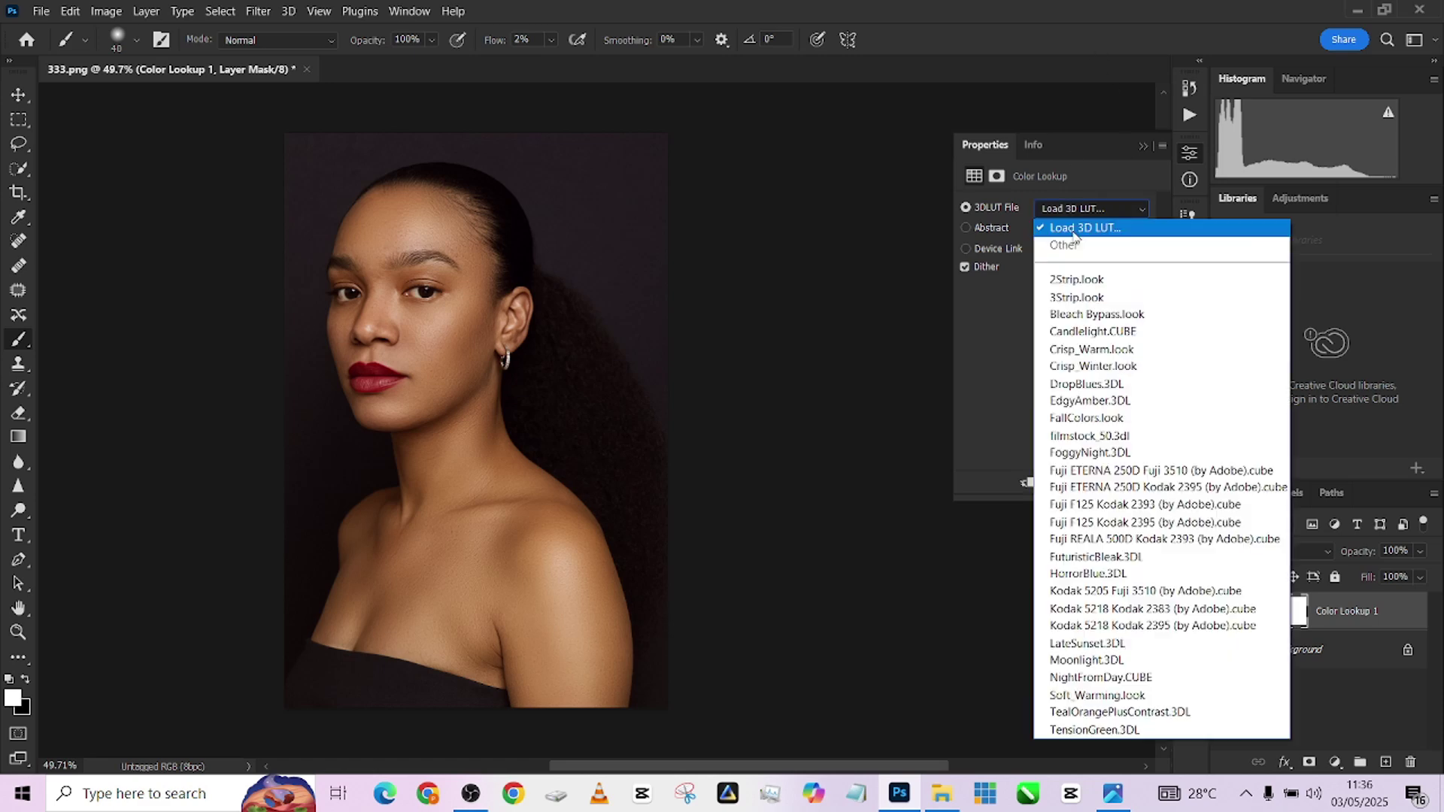
click(1076, 223)
double_click(875, 432)
double_click(945, 306)
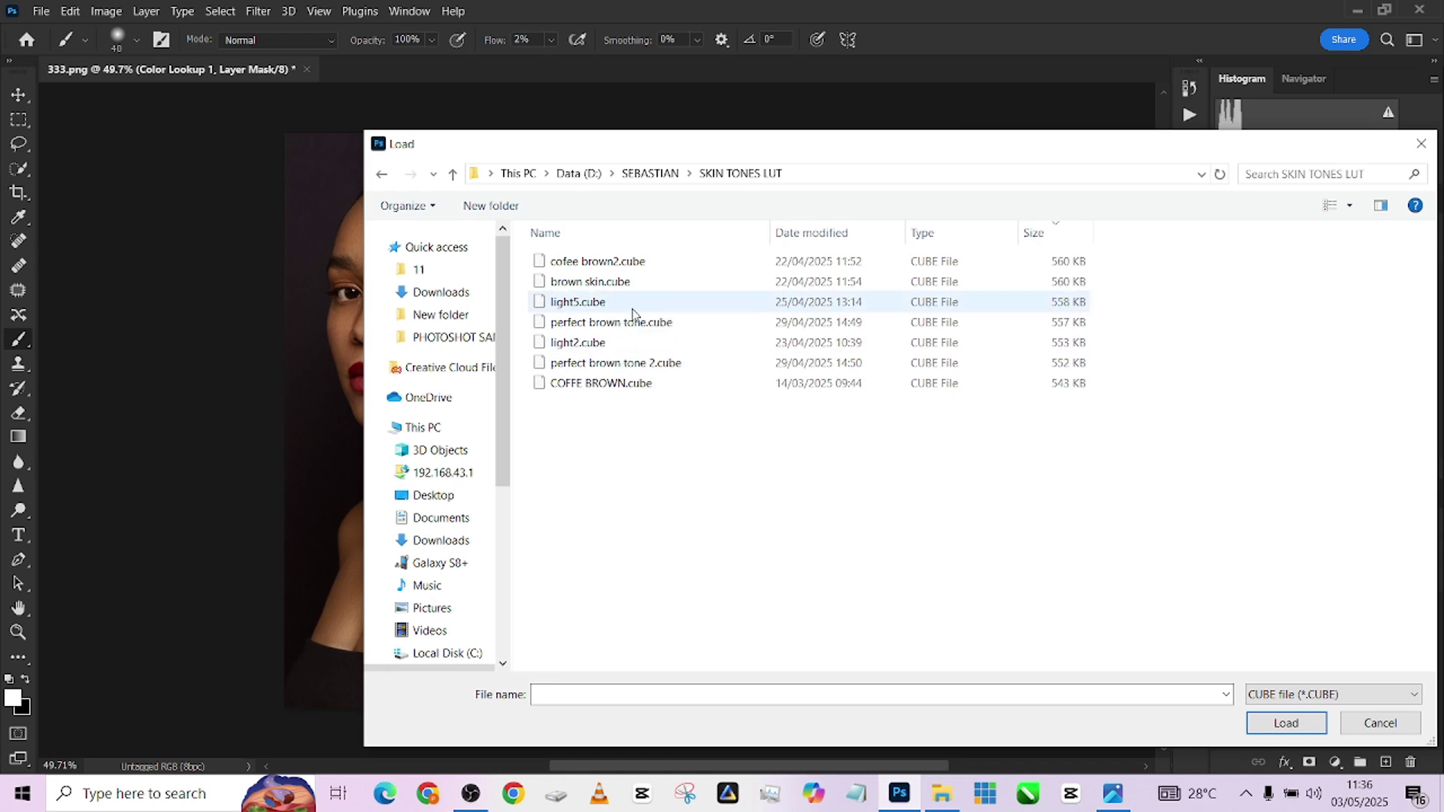
double_click(595, 300)
click(1224, 612)
click(1224, 611)
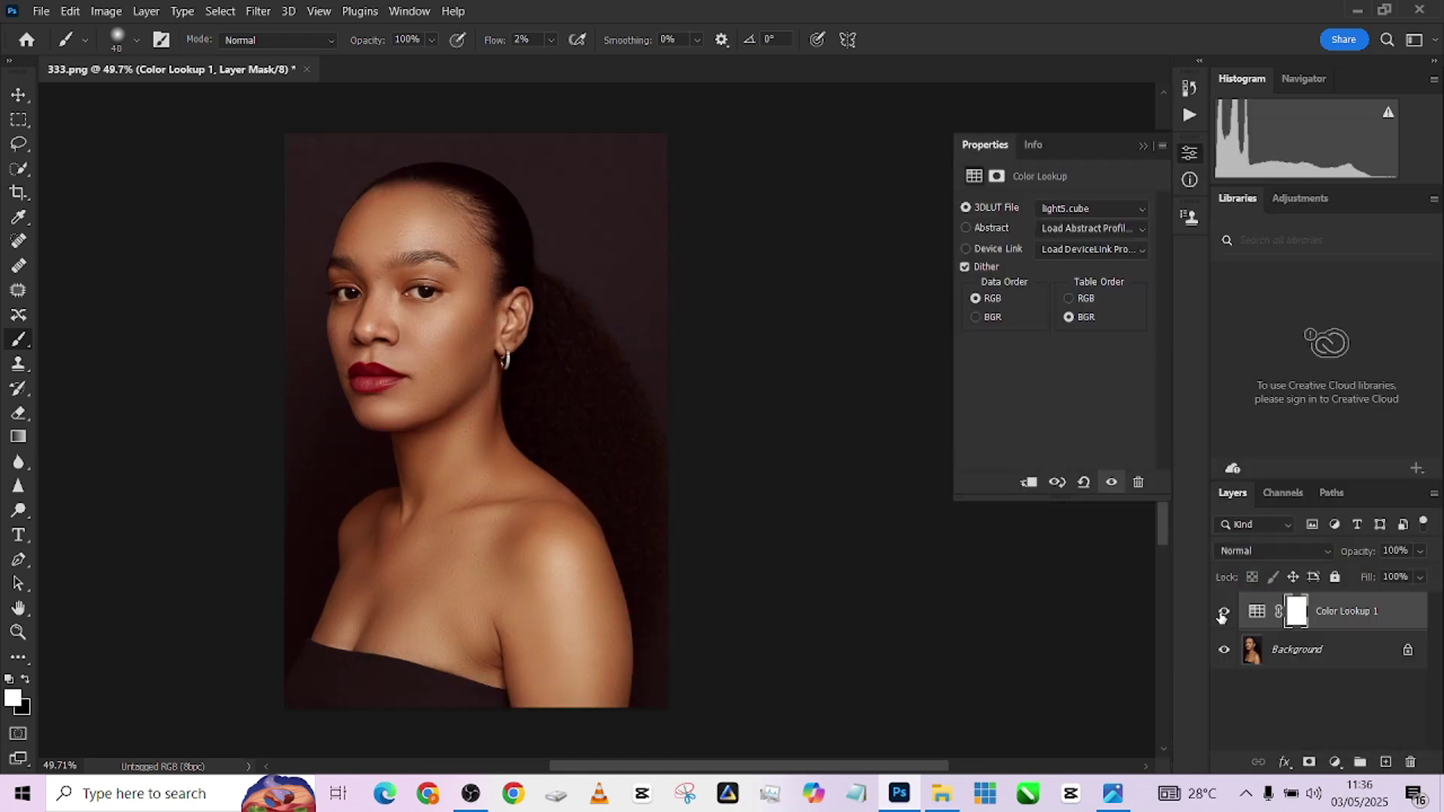
scroll(477, 409, up, 3)
scroll(477, 409, down, 2)
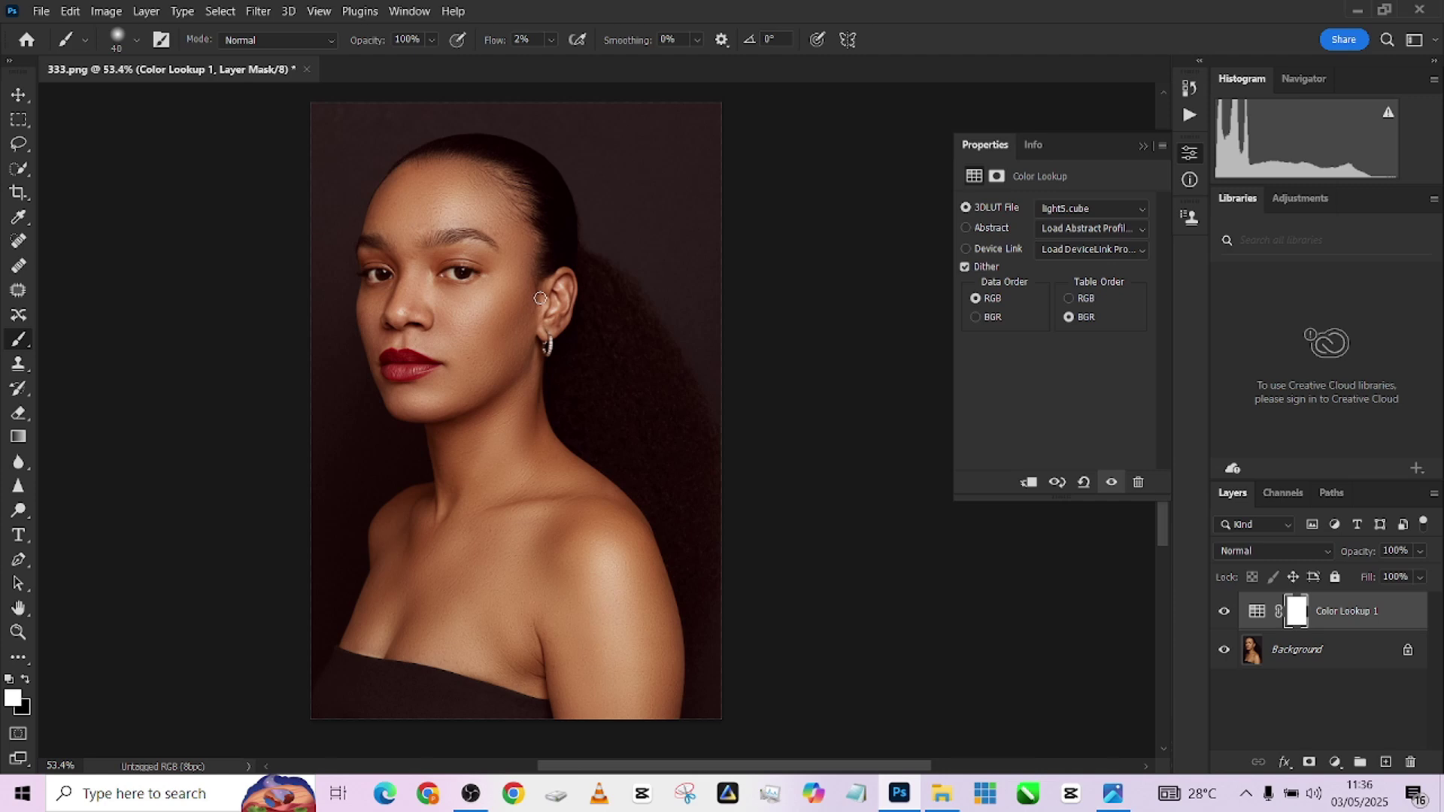
Step: Mask the Color Lookup layer with Color Range, sampling the shoulder and adding samples across the face, neck and forehead skin
click(219, 11)
click(240, 184)
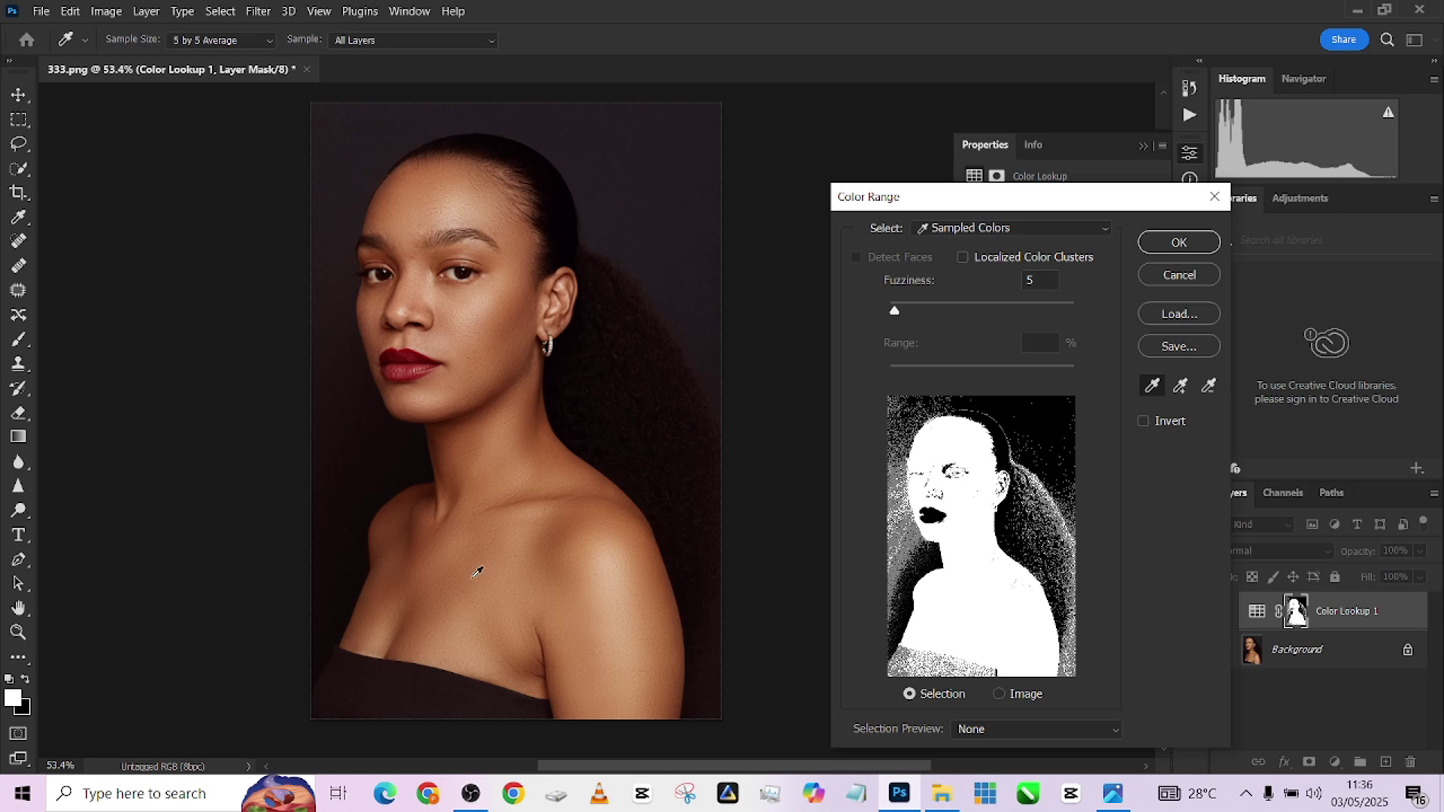
click(775, 466)
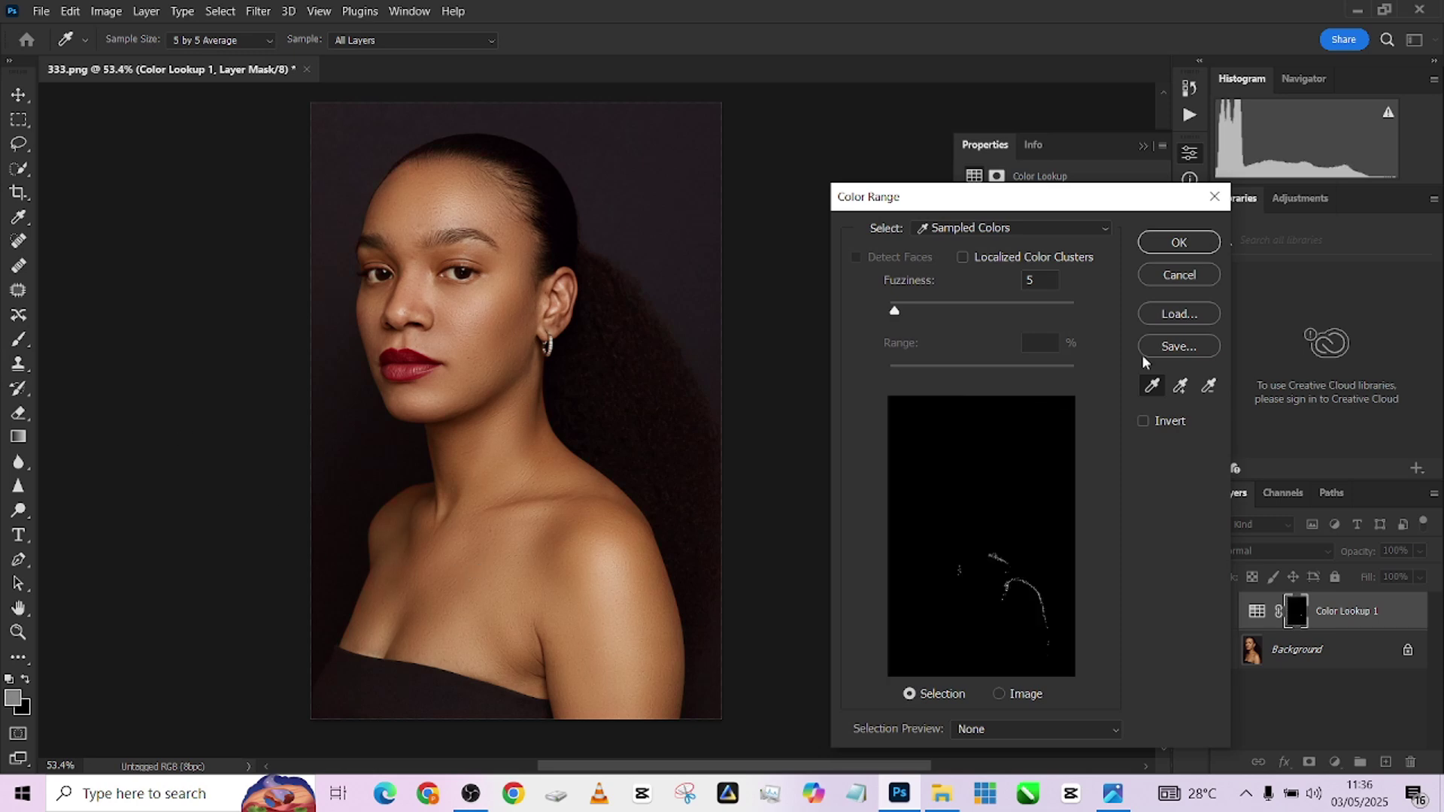
click(1175, 391)
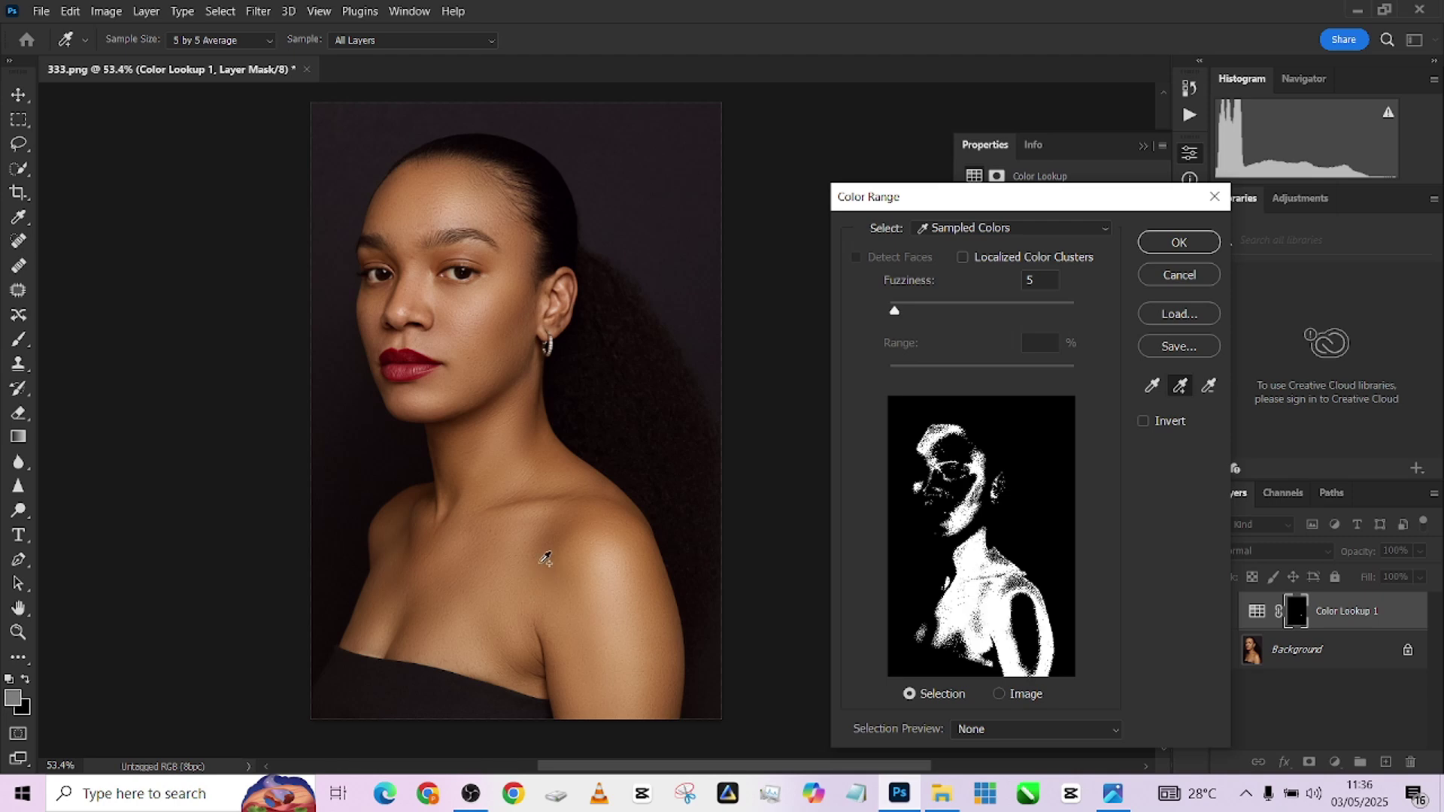
click(484, 331)
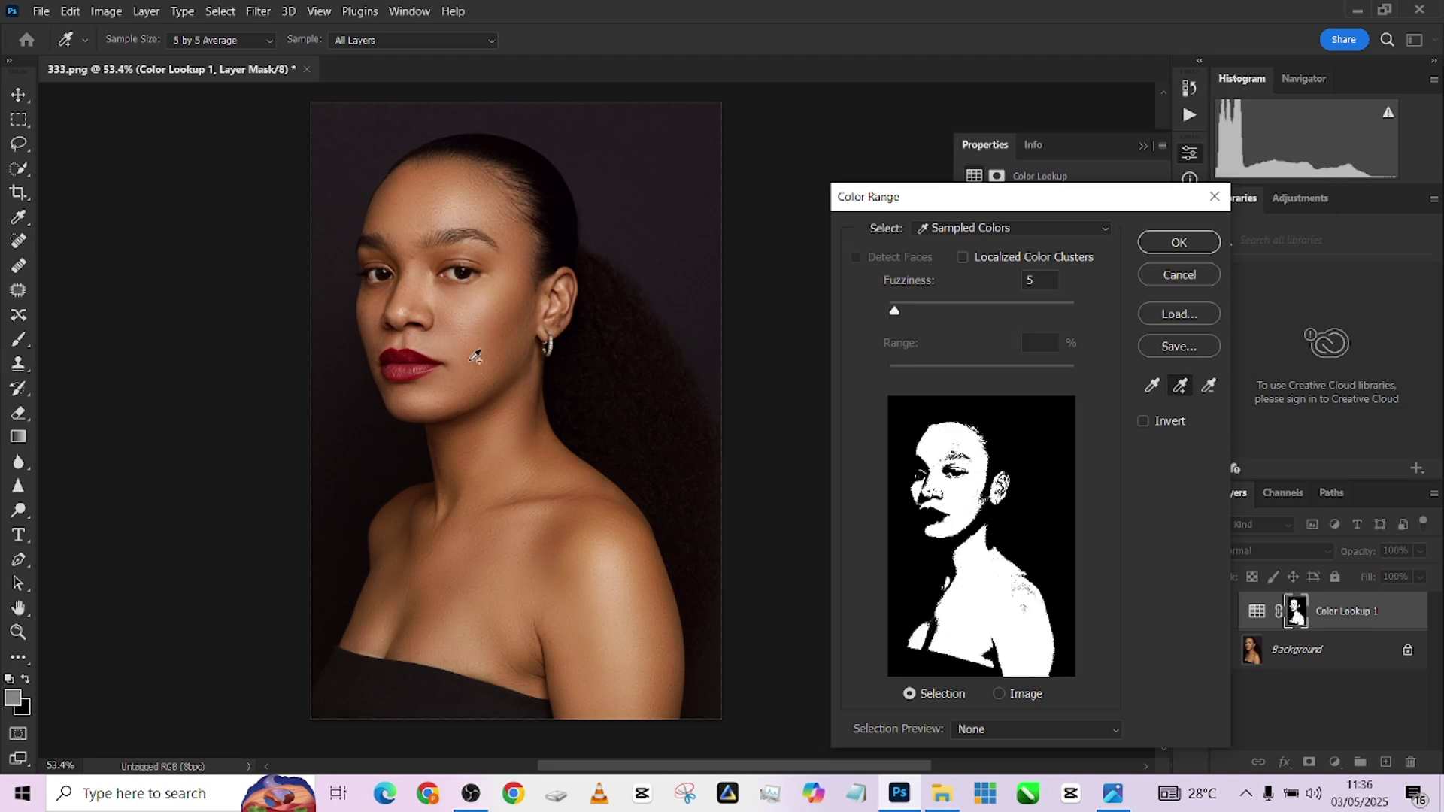
click(491, 409)
click(437, 208)
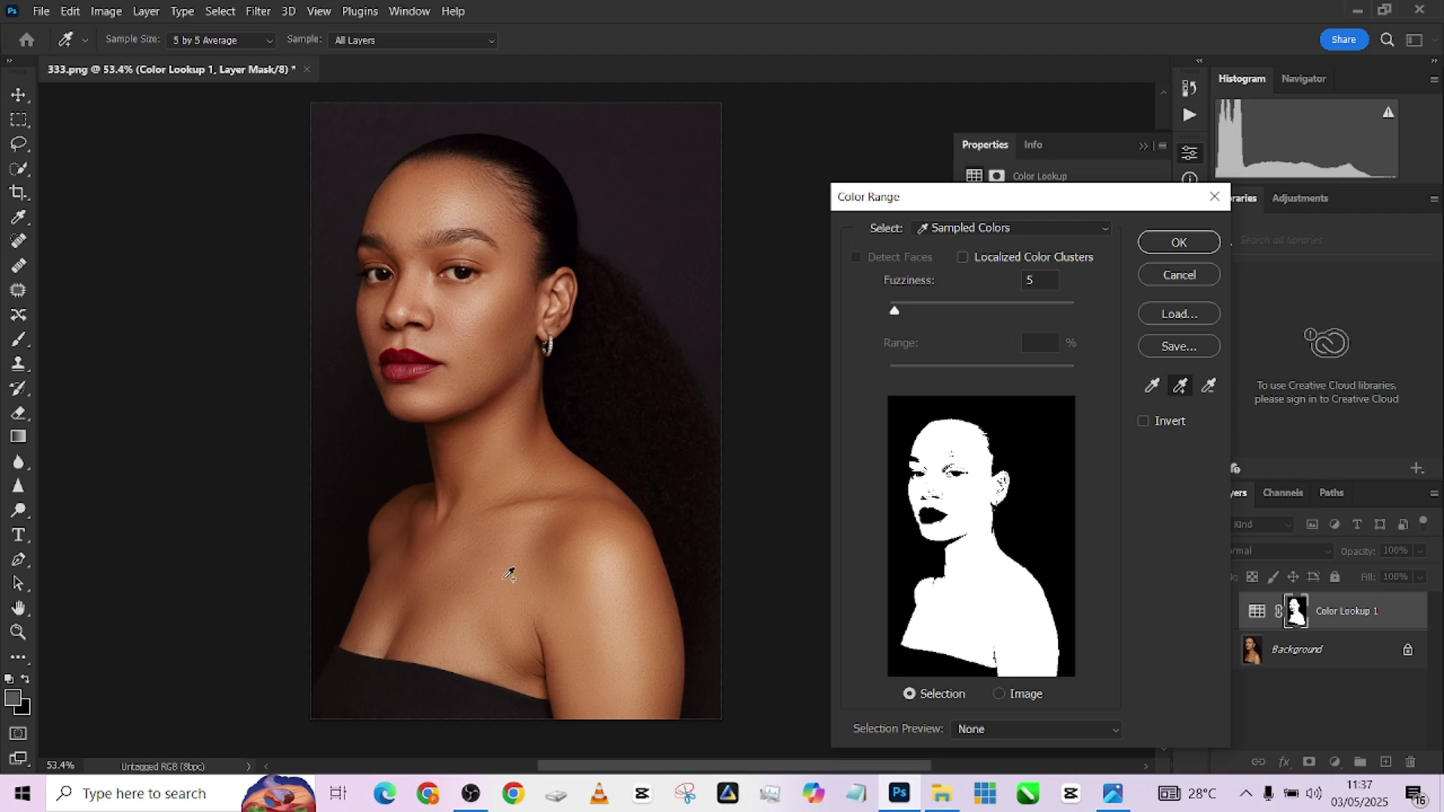
Step: Raise the Color Range fuzziness to 8, add a jawline sample and apply the skin mask
drag(895, 313, 900, 317)
click(477, 408)
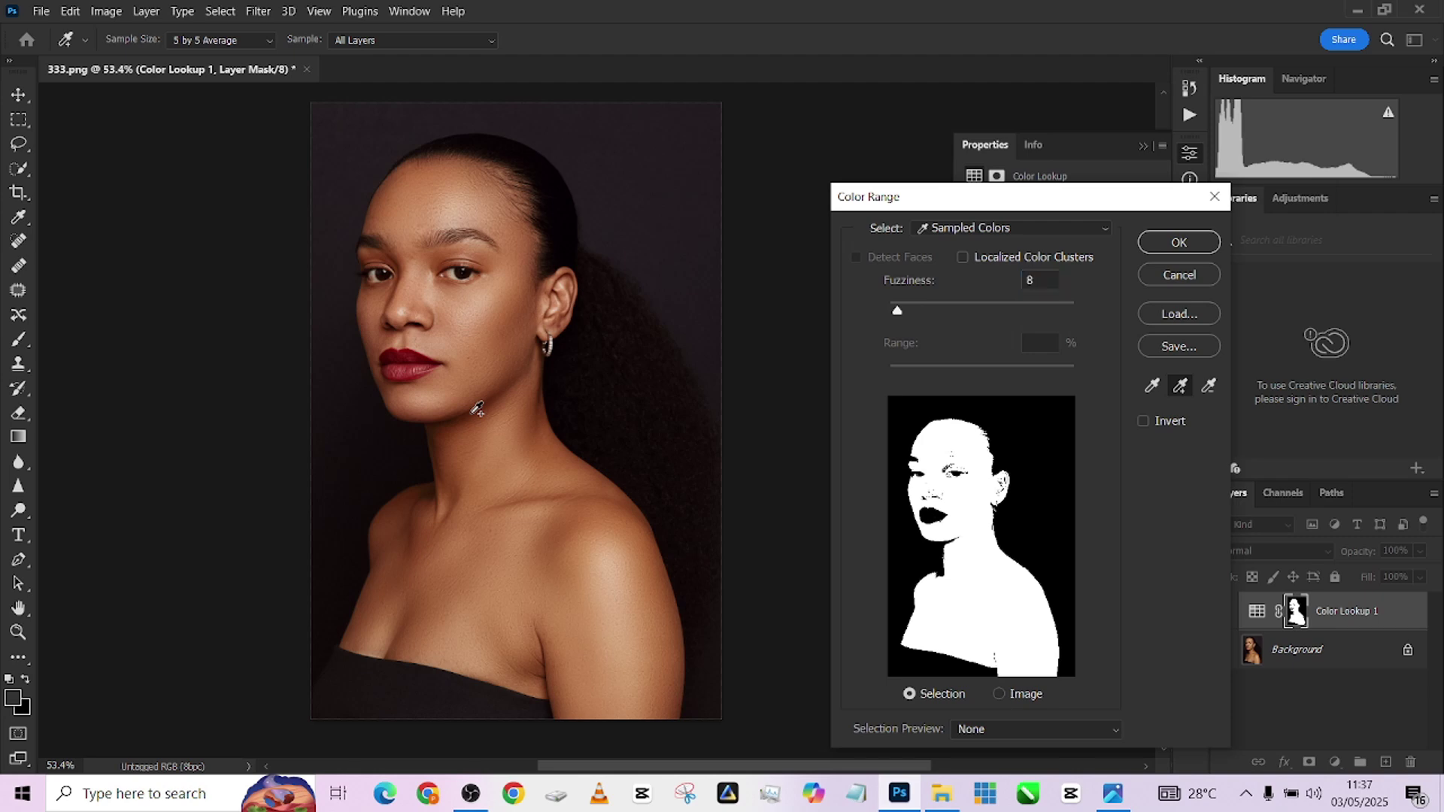
click(1178, 244)
key(b)
Step: Compare the portrait with and without the masked Color Lookup layer, then examine the skin tone on the chest and face
scroll(516, 338, up, 1)
scroll(504, 361, down, 1)
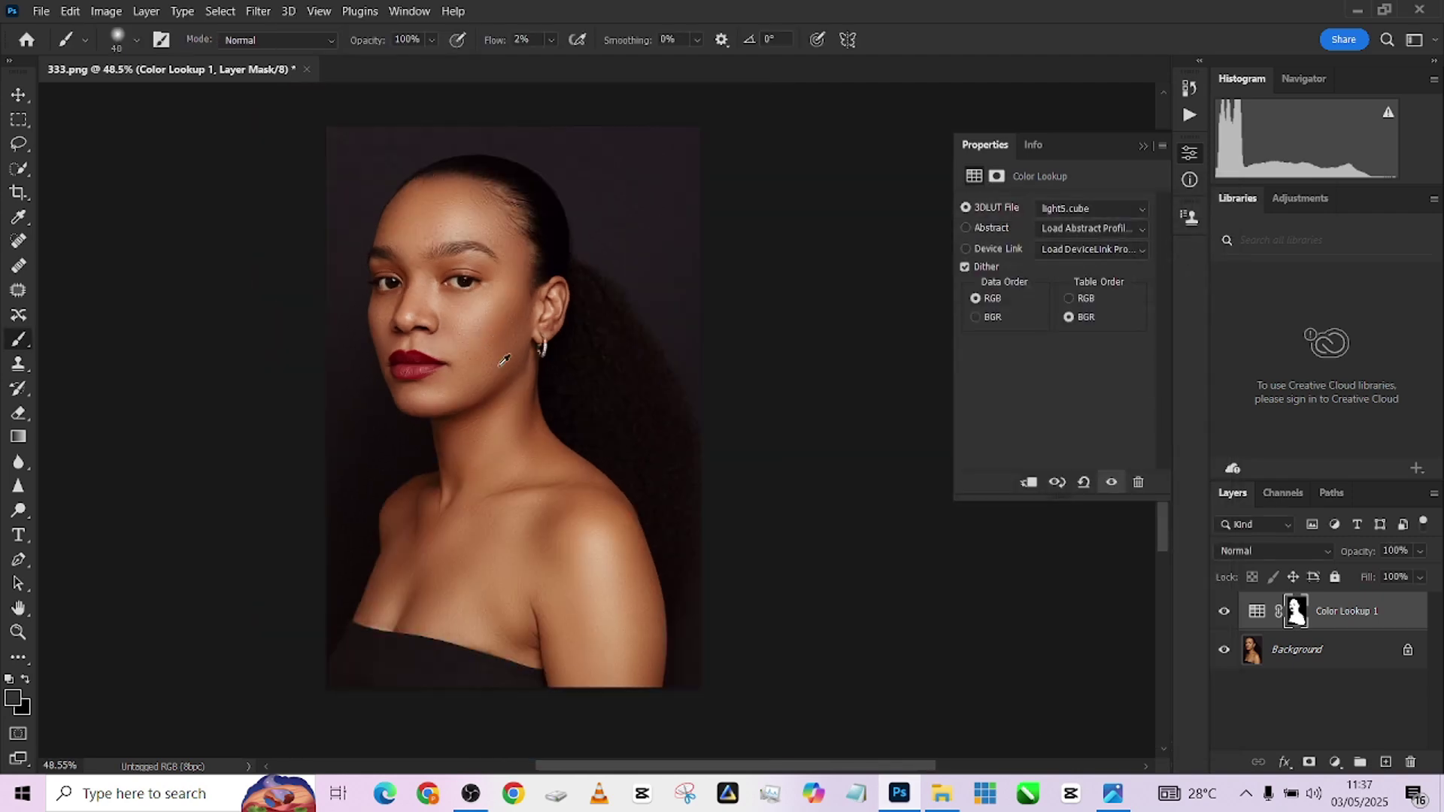
click(1220, 615)
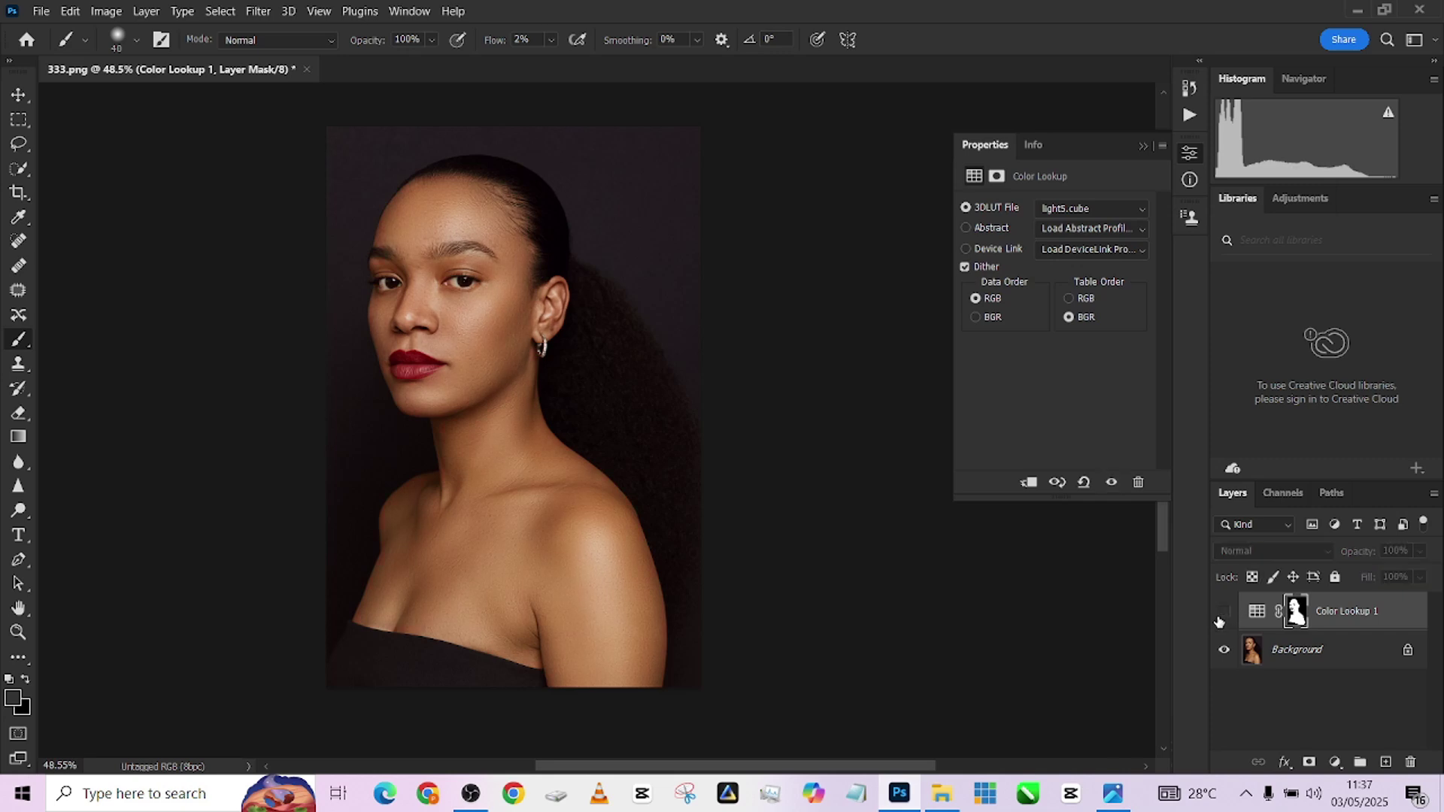
click(1220, 615)
click(1220, 615)
click(1220, 615)
click(1220, 616)
click(1220, 615)
scroll(506, 535, up, 5)
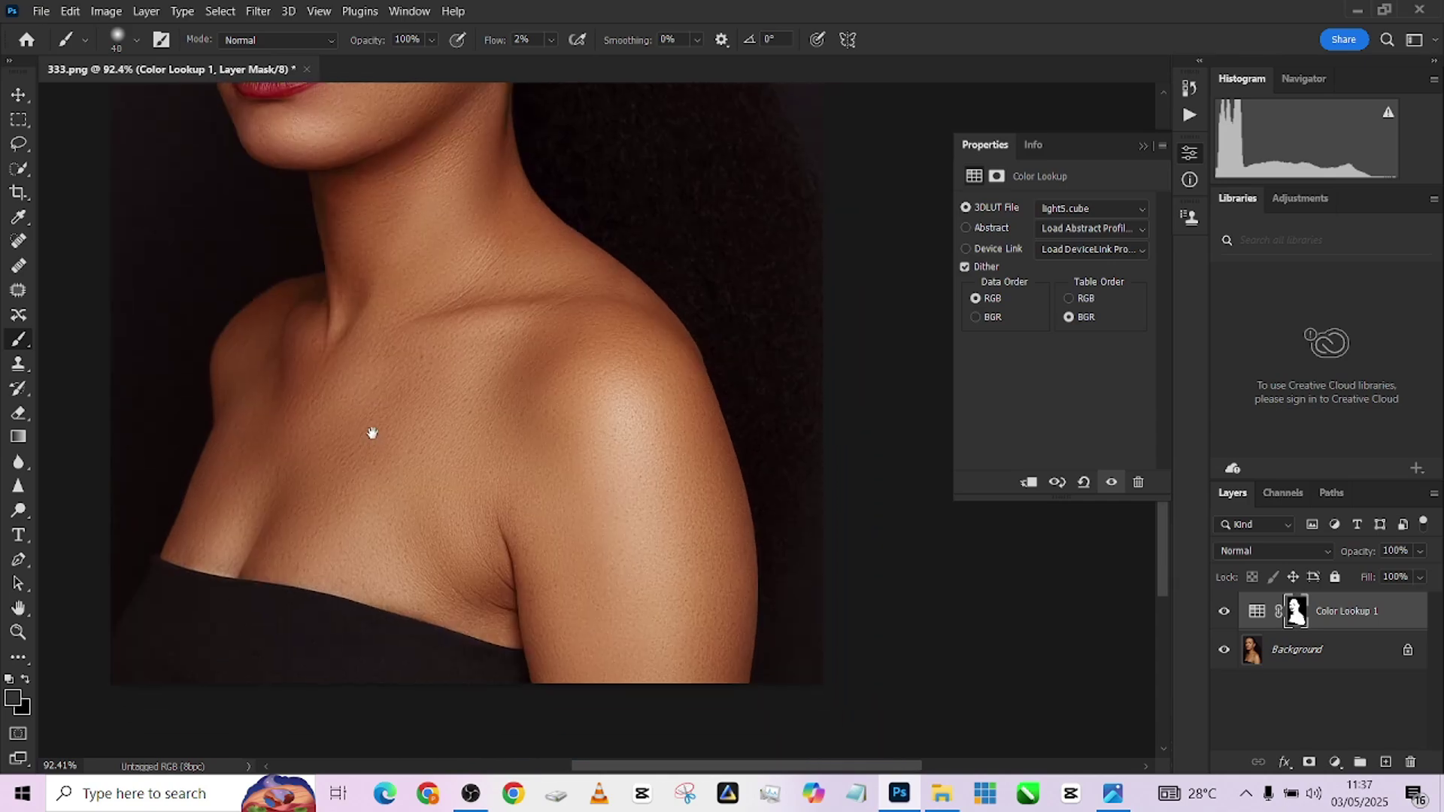
drag(371, 433, 536, 591)
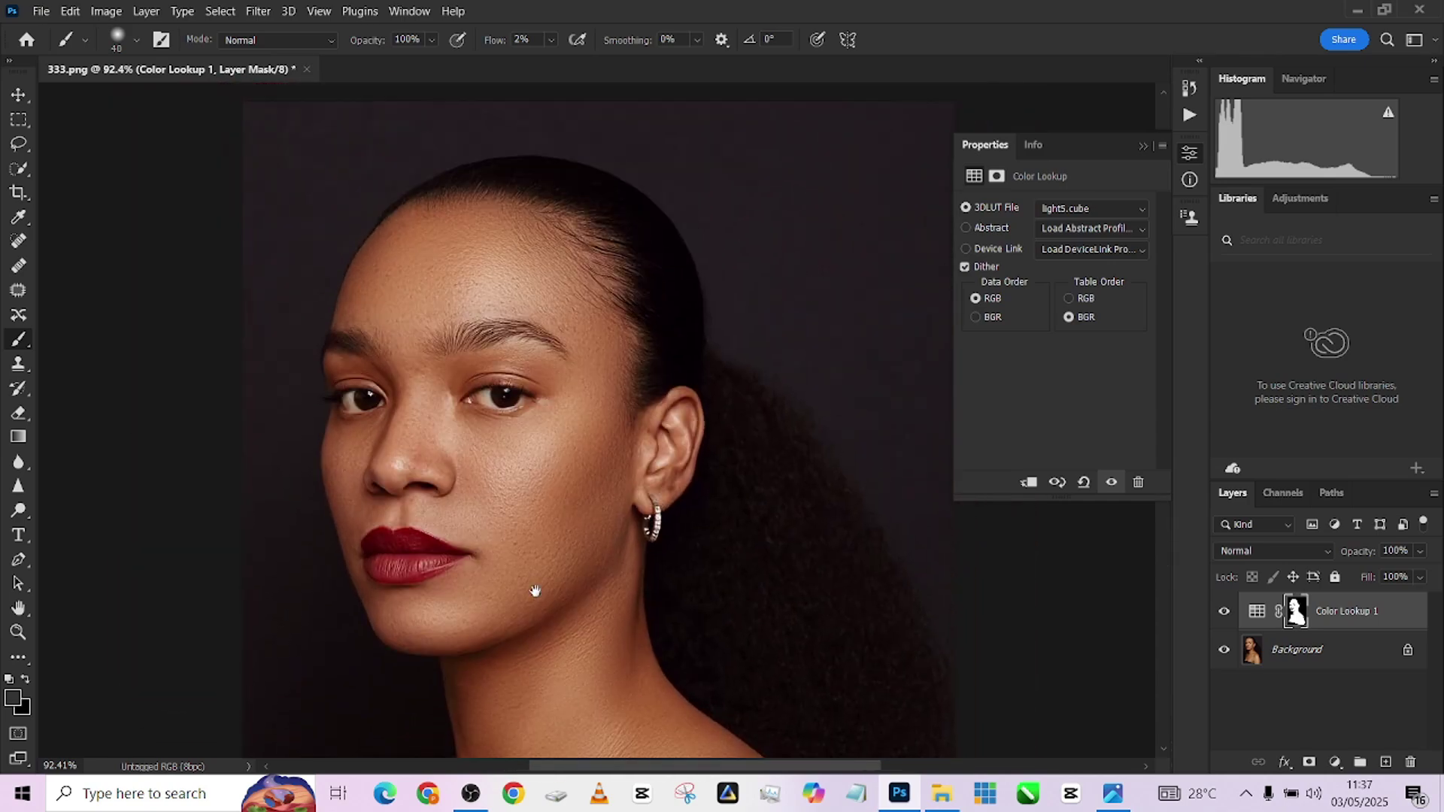
scroll(542, 229, down, 4)
scroll(552, 298, up, 2)
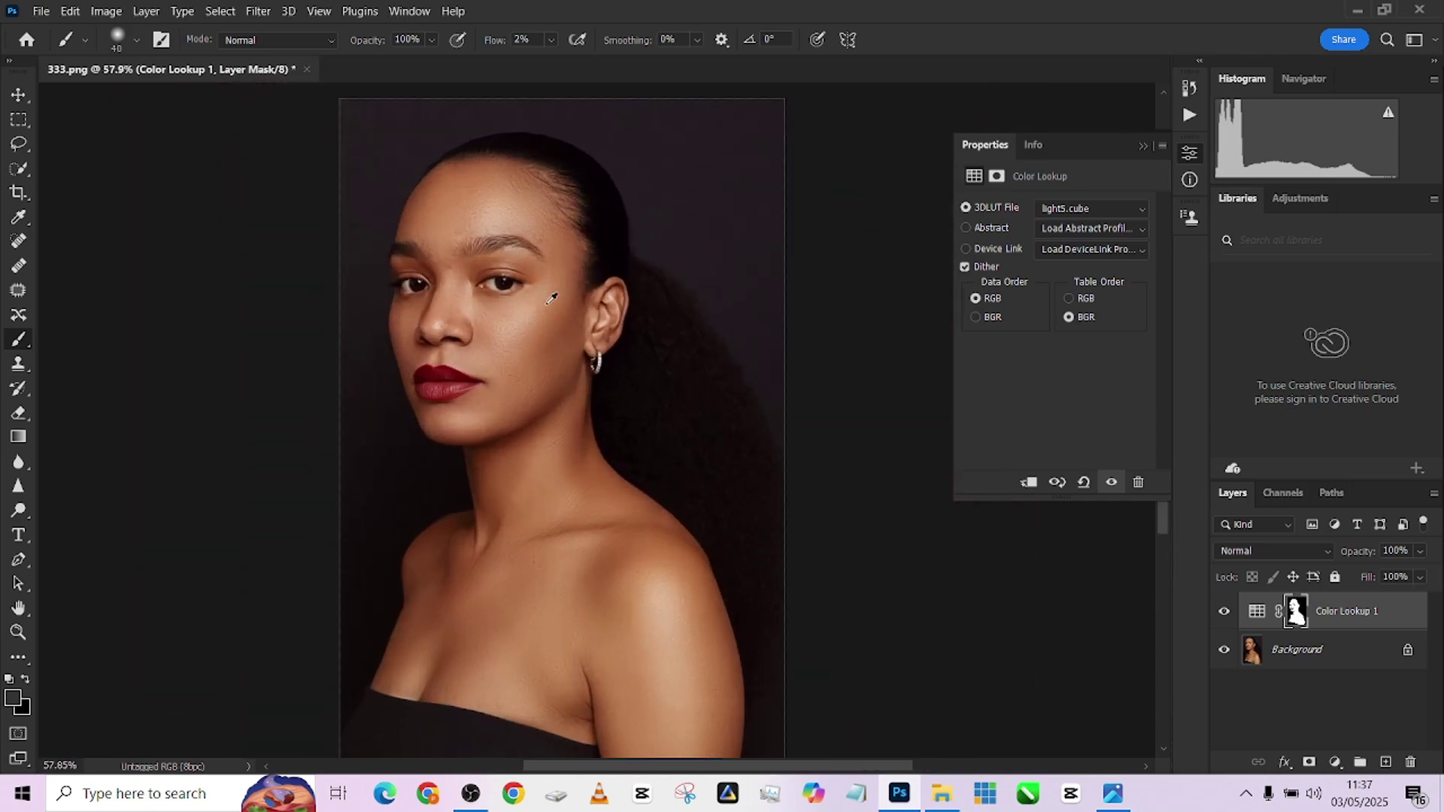
Step: Flatten the image to merge the masked Color Lookup layer into the portrait
right_click(1318, 659)
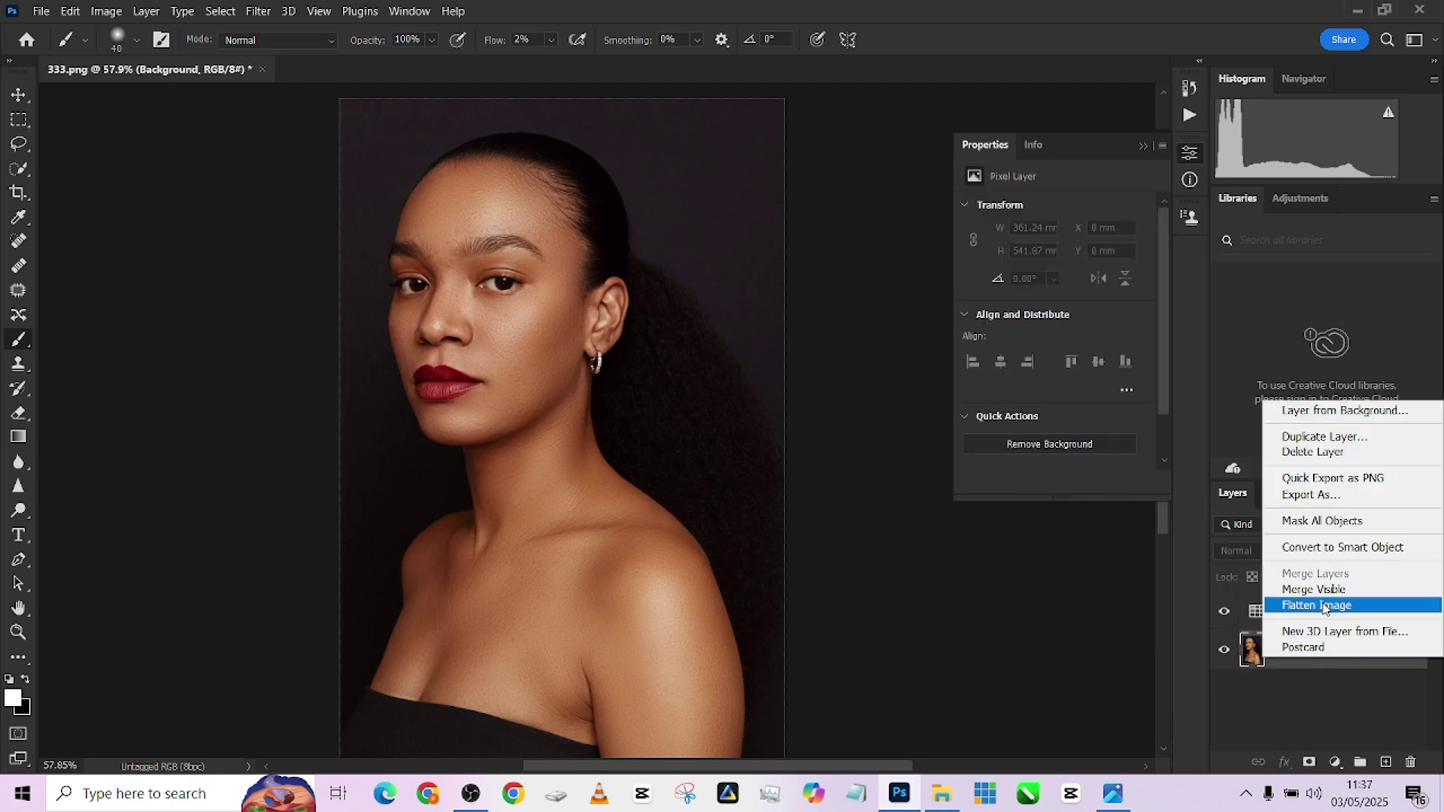
click(1324, 606)
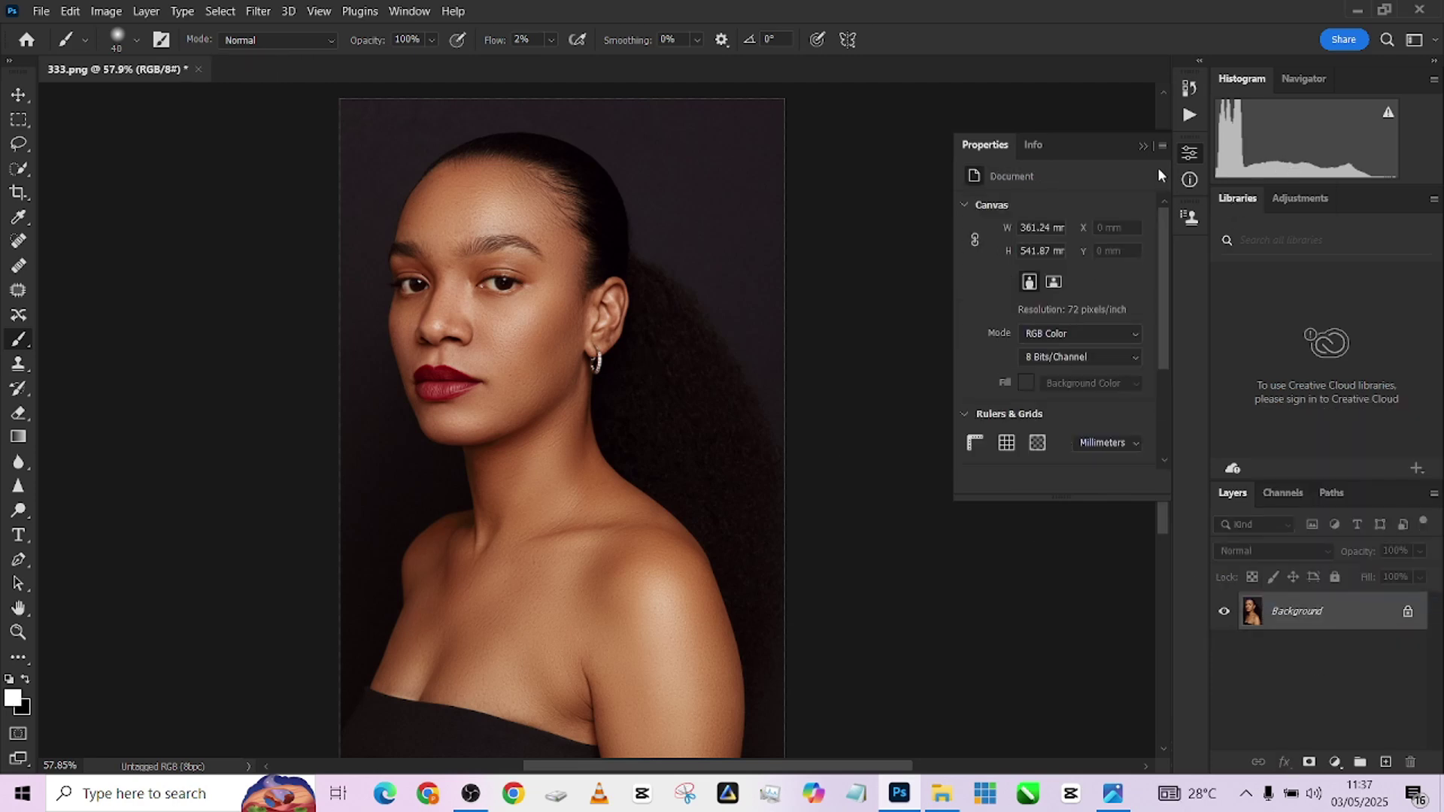
click(1143, 147)
drag(684, 335, 690, 307)
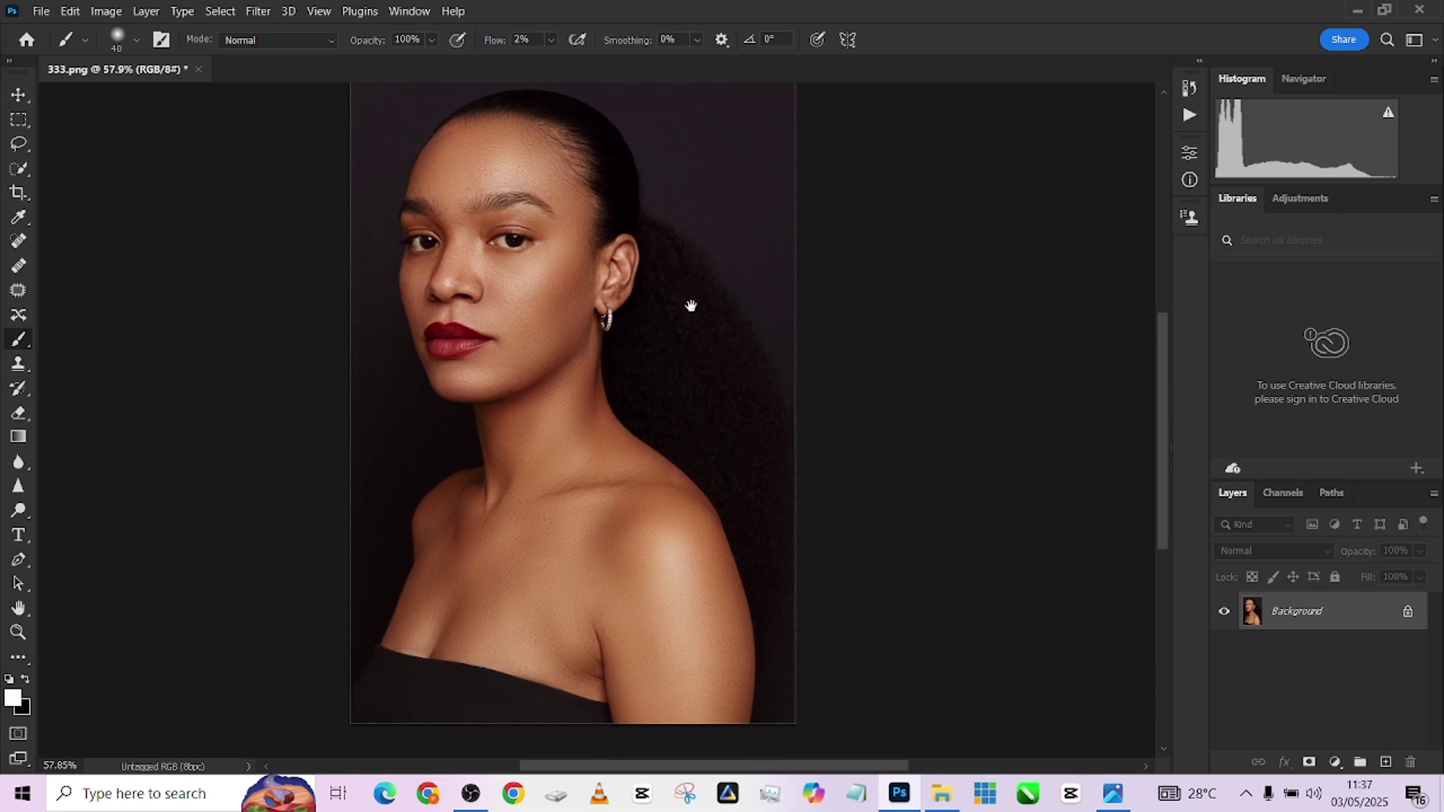
scroll(702, 327, up, 1)
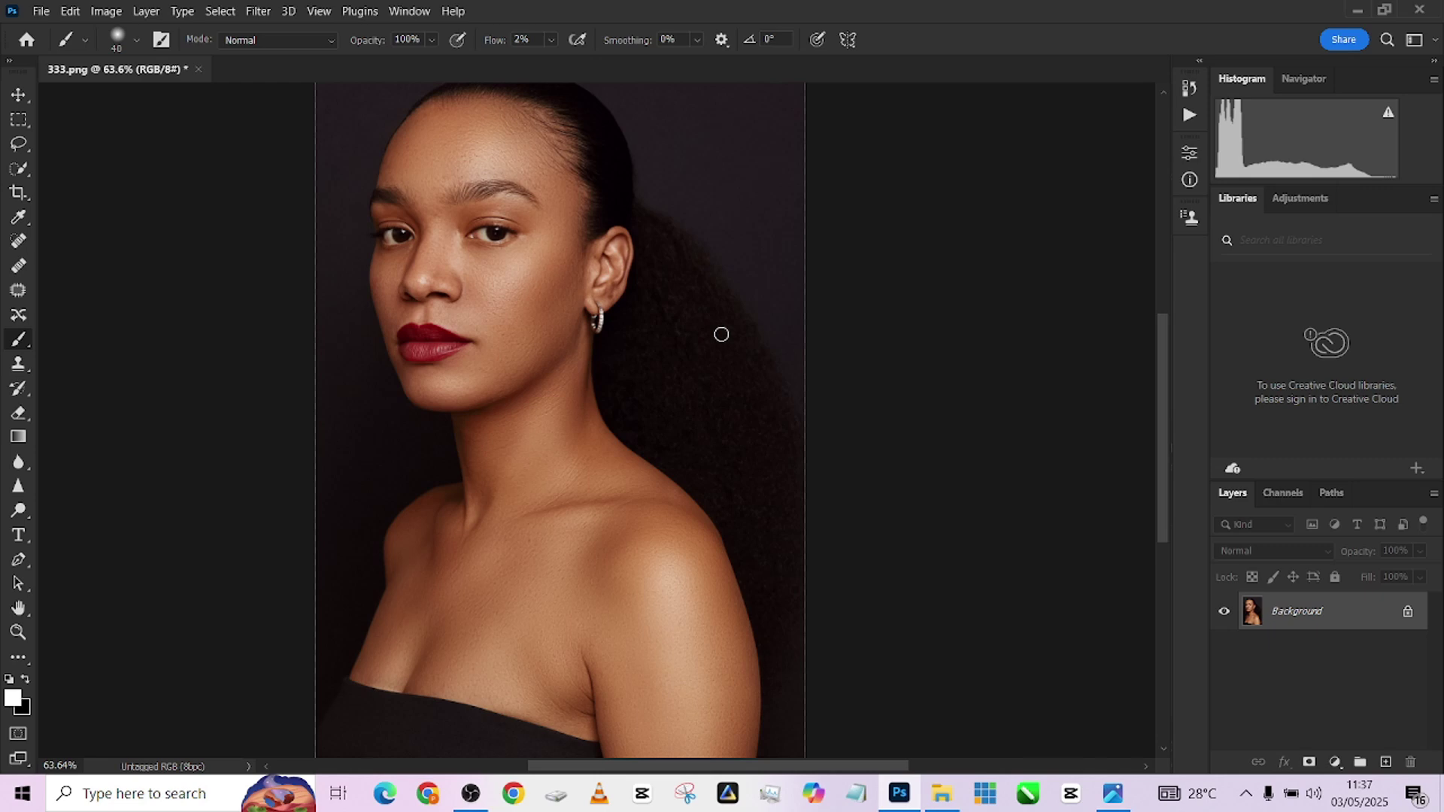
Step: Run the Done4U Retouch action on the flattened portrait with a Gaussian Blur radius of 4 pixels
click(1195, 117)
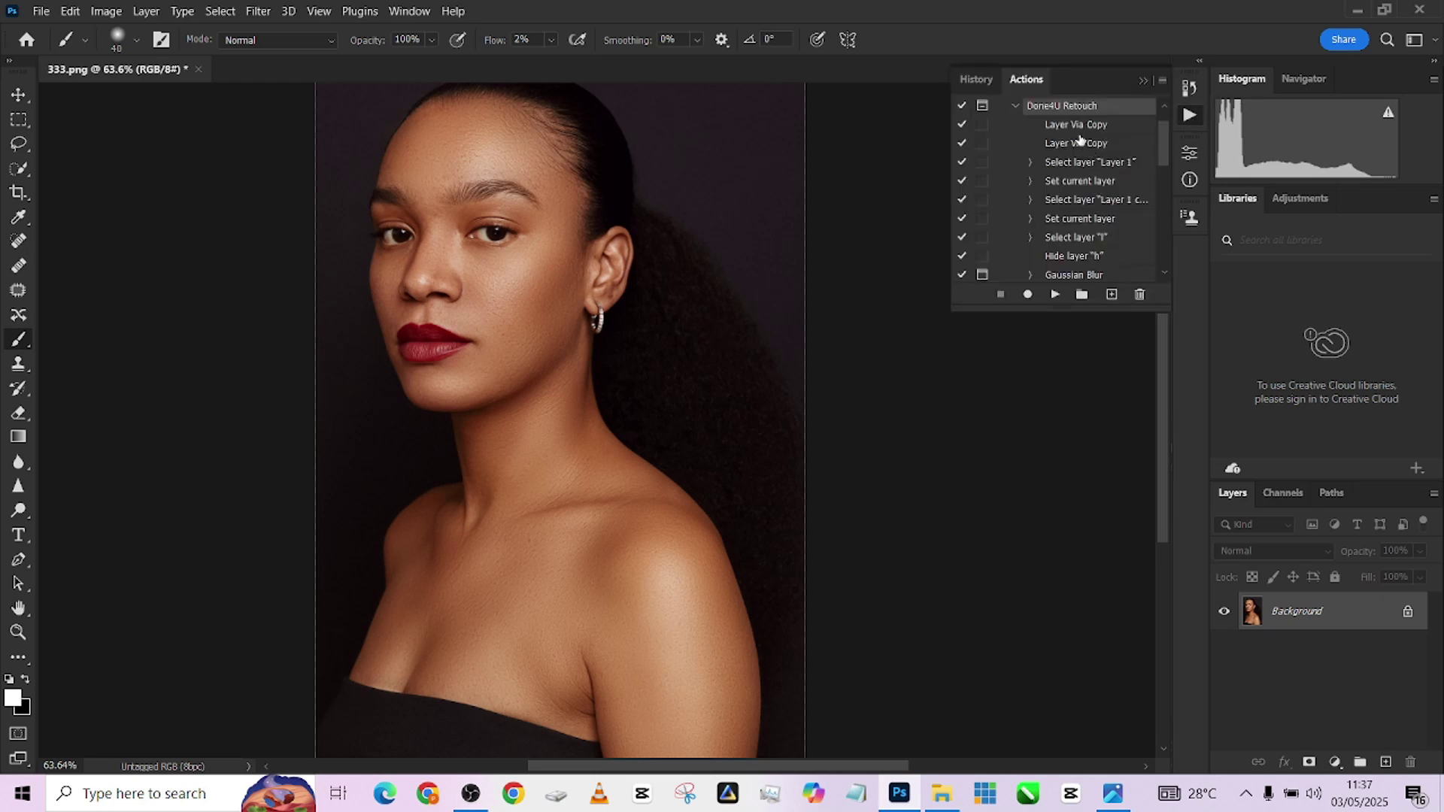
click(1056, 295)
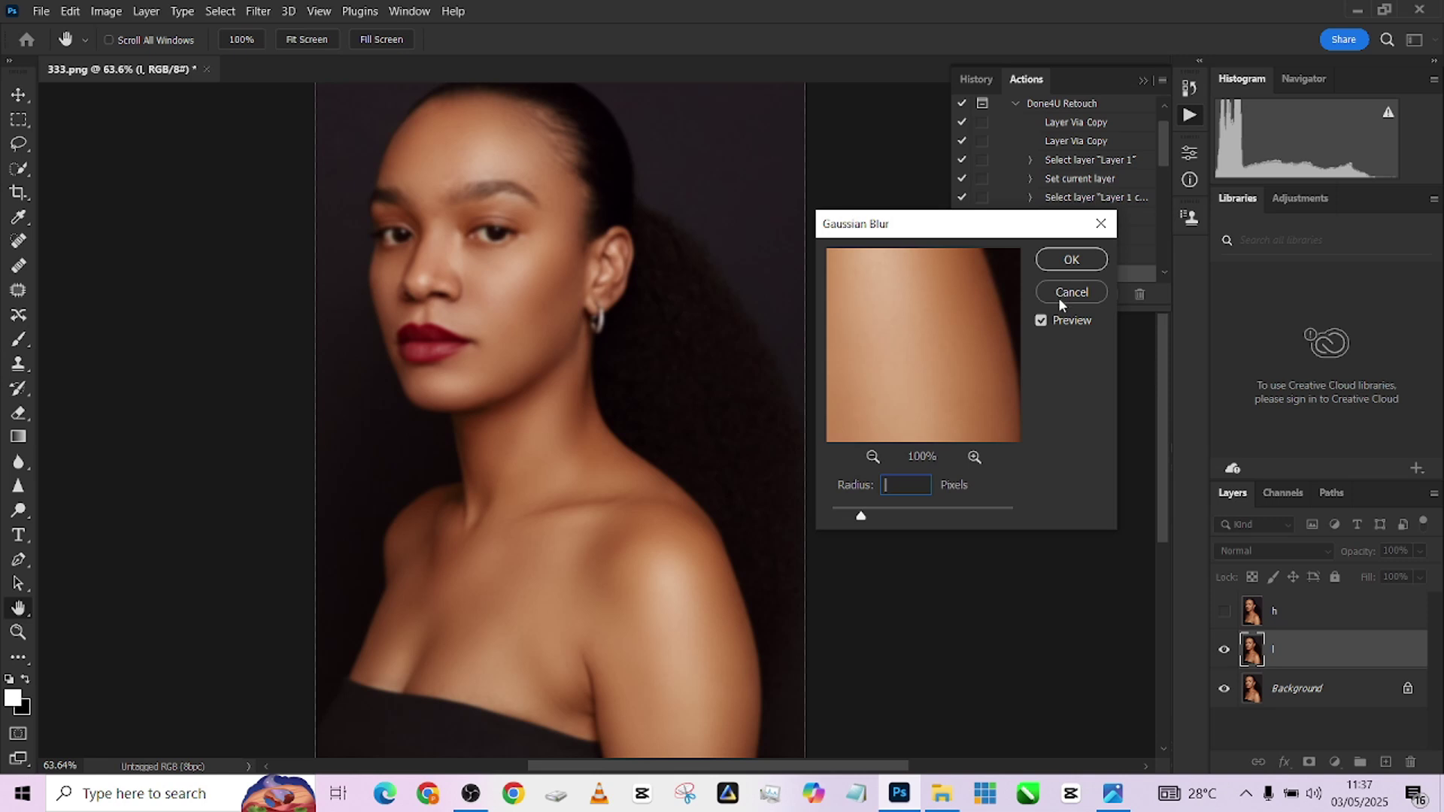
text(4)
click(1070, 261)
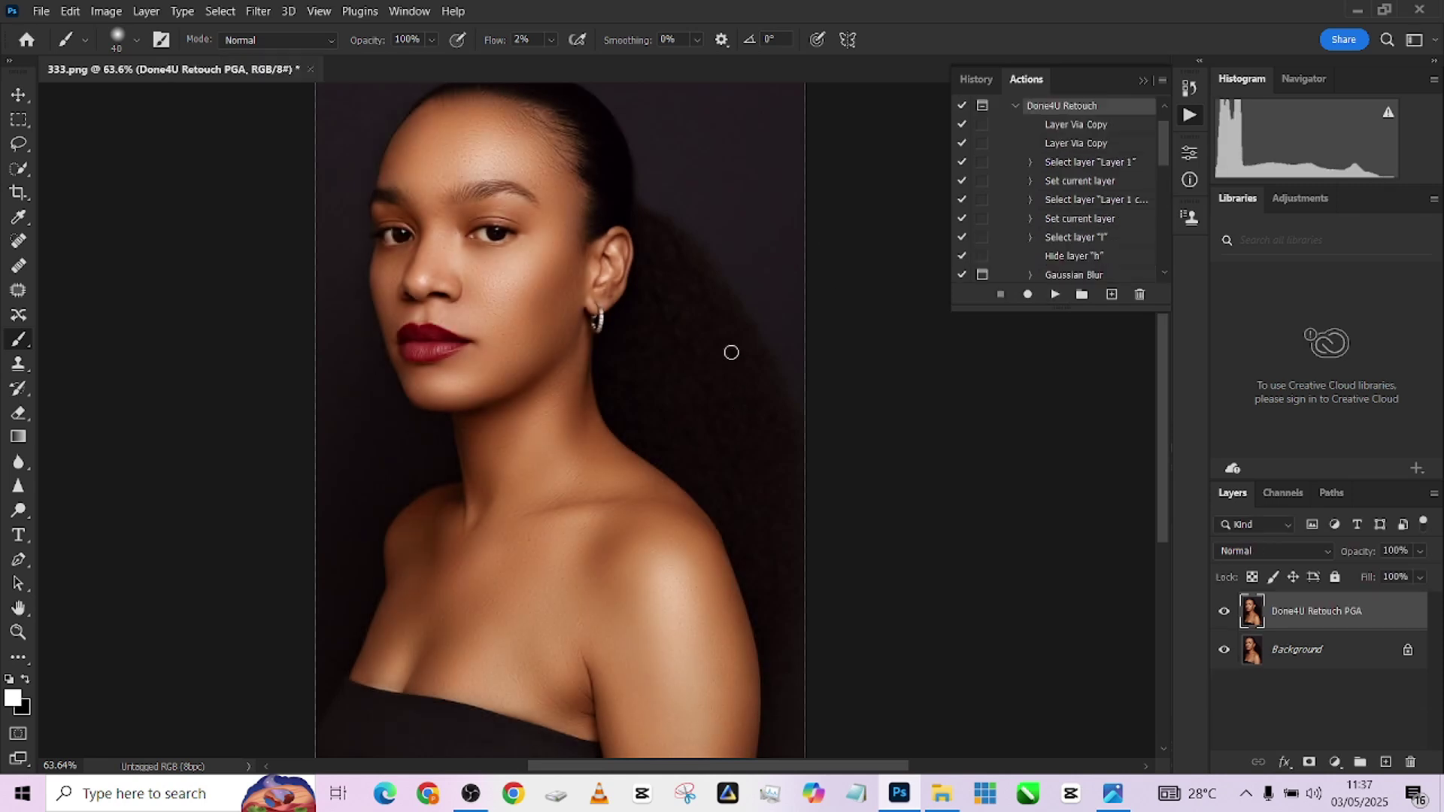
Step: Compare the portrait with and without the Done4U Retouch PGA layer to judge the skin smoothing
scroll(627, 311, up, 2)
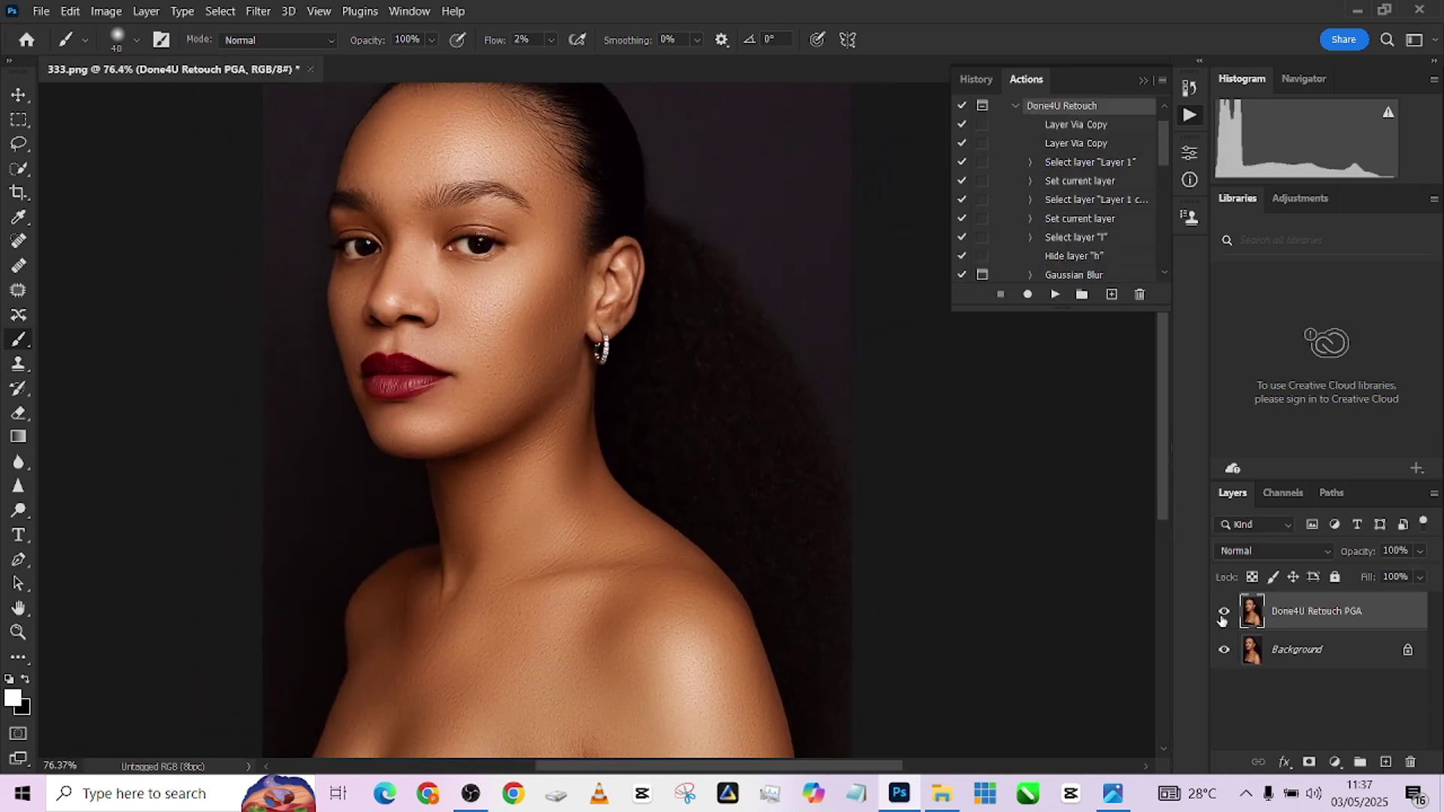
click(1223, 614)
click(1224, 612)
click(1224, 612)
click(1224, 611)
scroll(499, 313, down, 2)
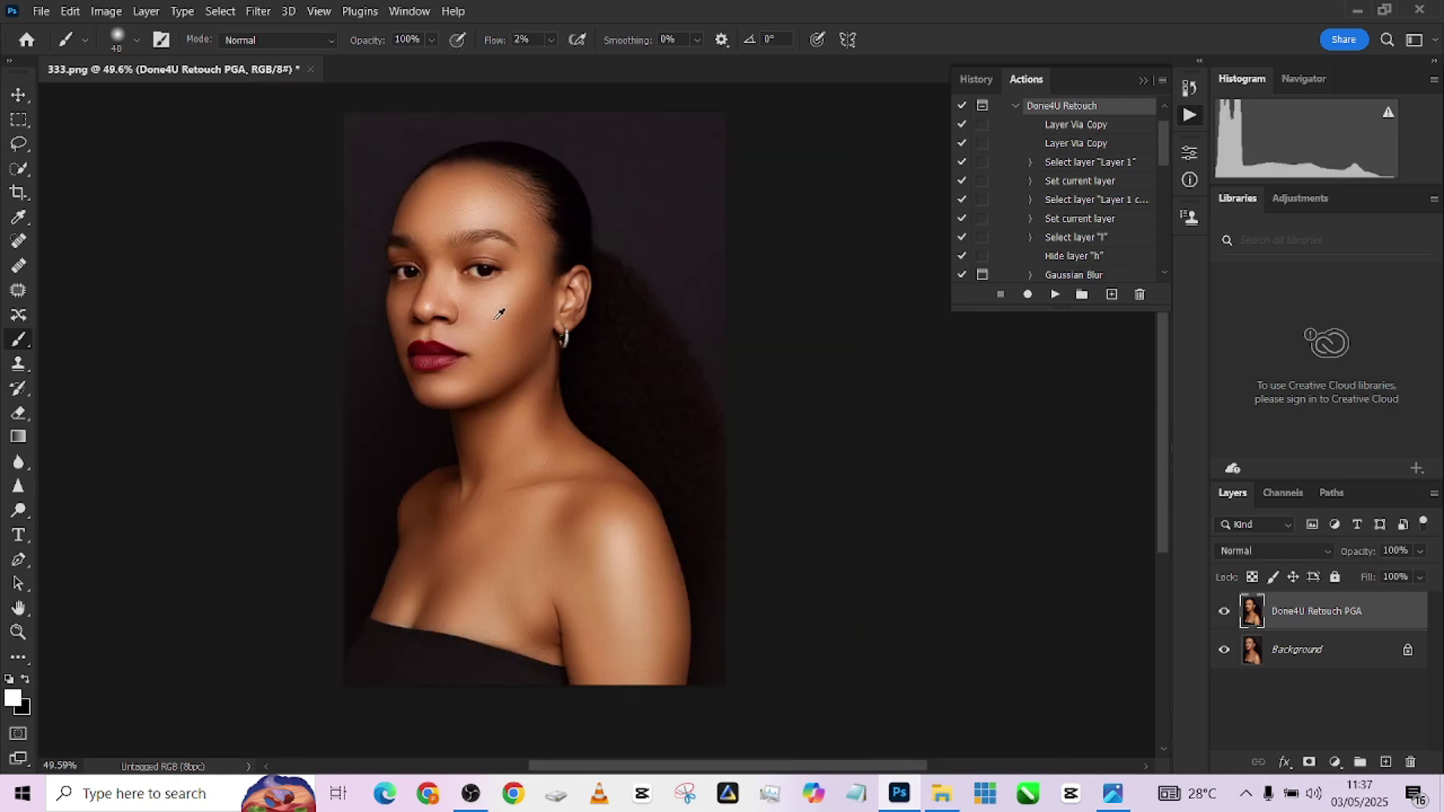
Step: Set the Done4U Retouch PGA layer's opacity to 30% and flatten the image
click(1420, 551)
click(1404, 551)
text(30)
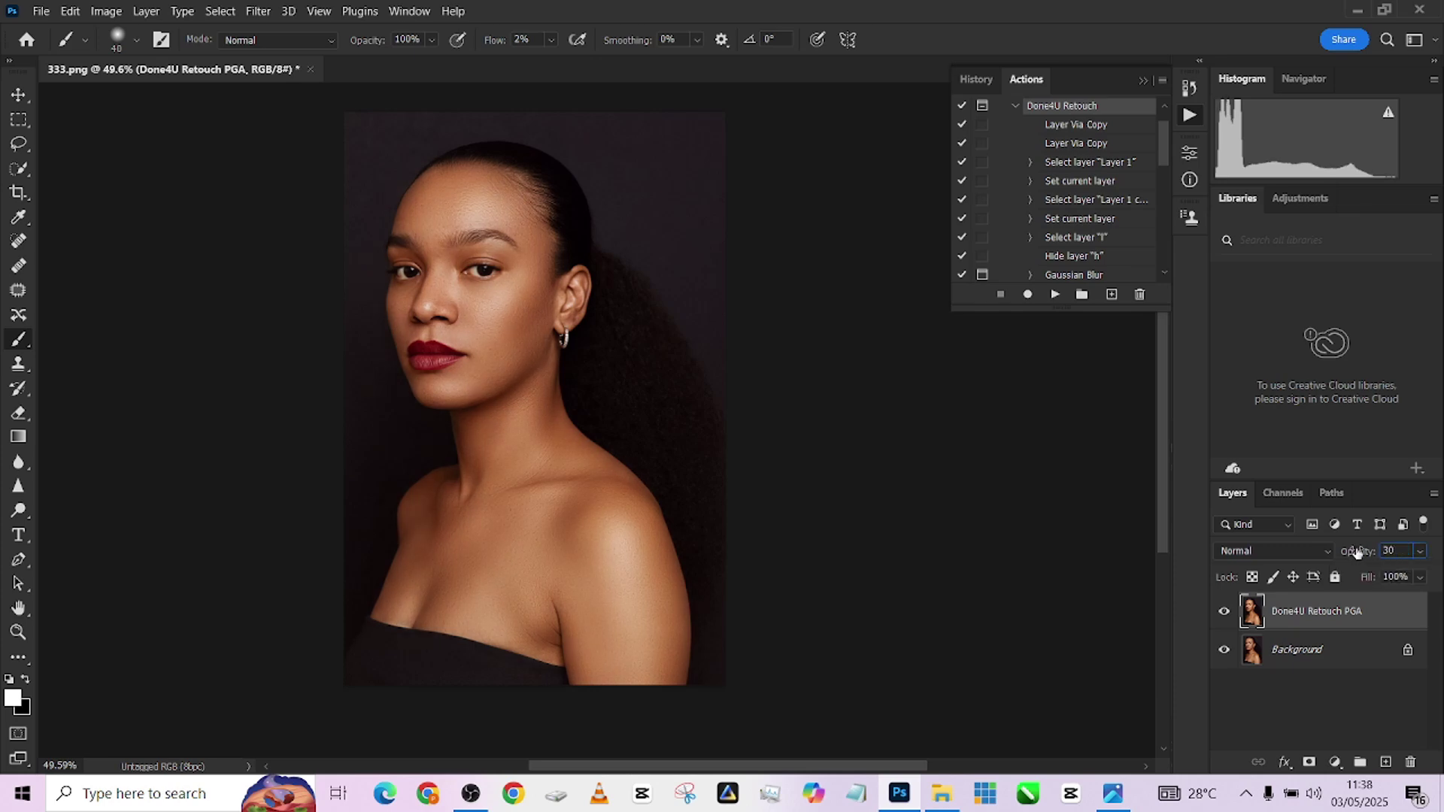
key(Return)
click(1224, 613)
click(1224, 613)
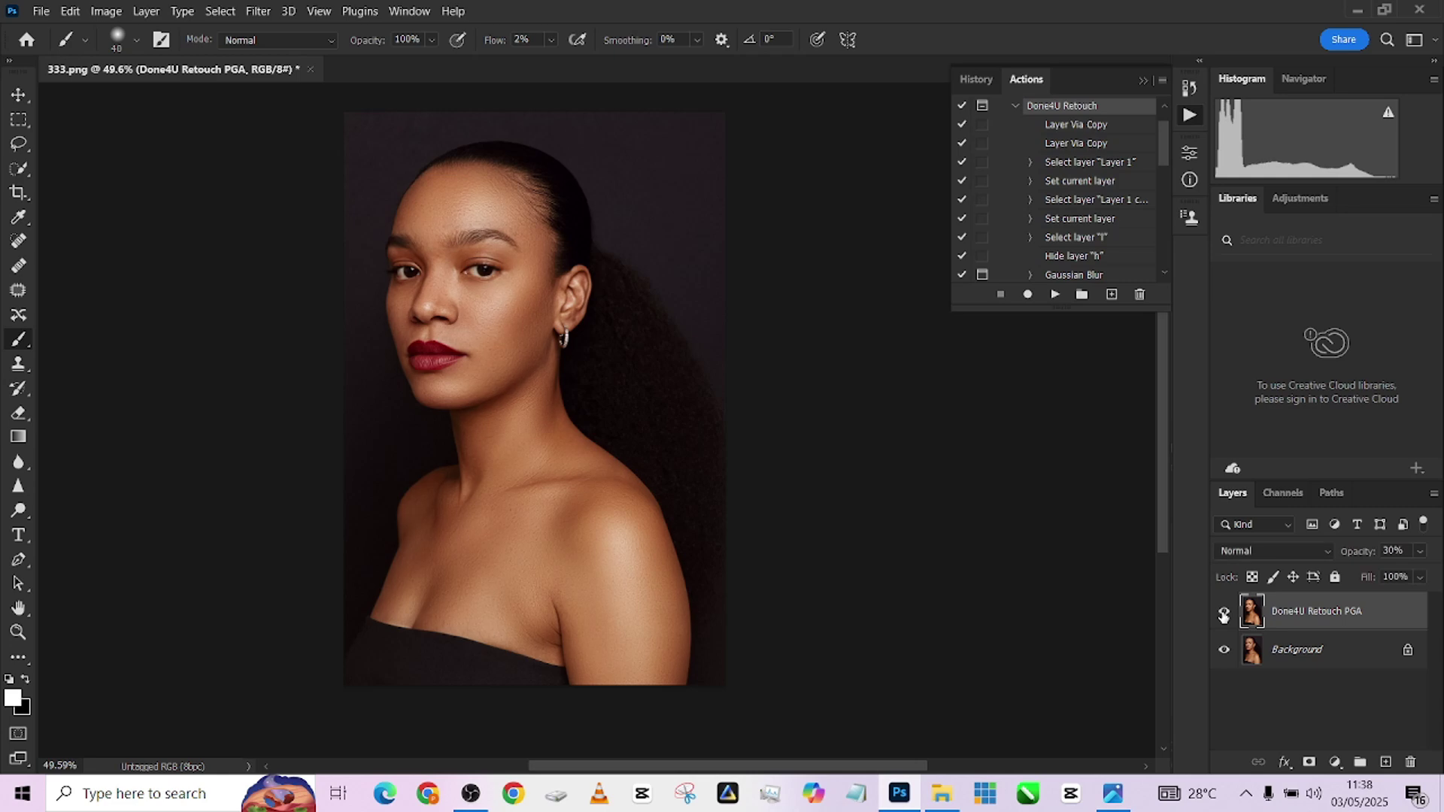
right_click(1309, 657)
click(1312, 597)
Step: Compare the original 333.png state with Snapshot 1 in the history to review the full retouch, ending on Snapshot 1
click(974, 80)
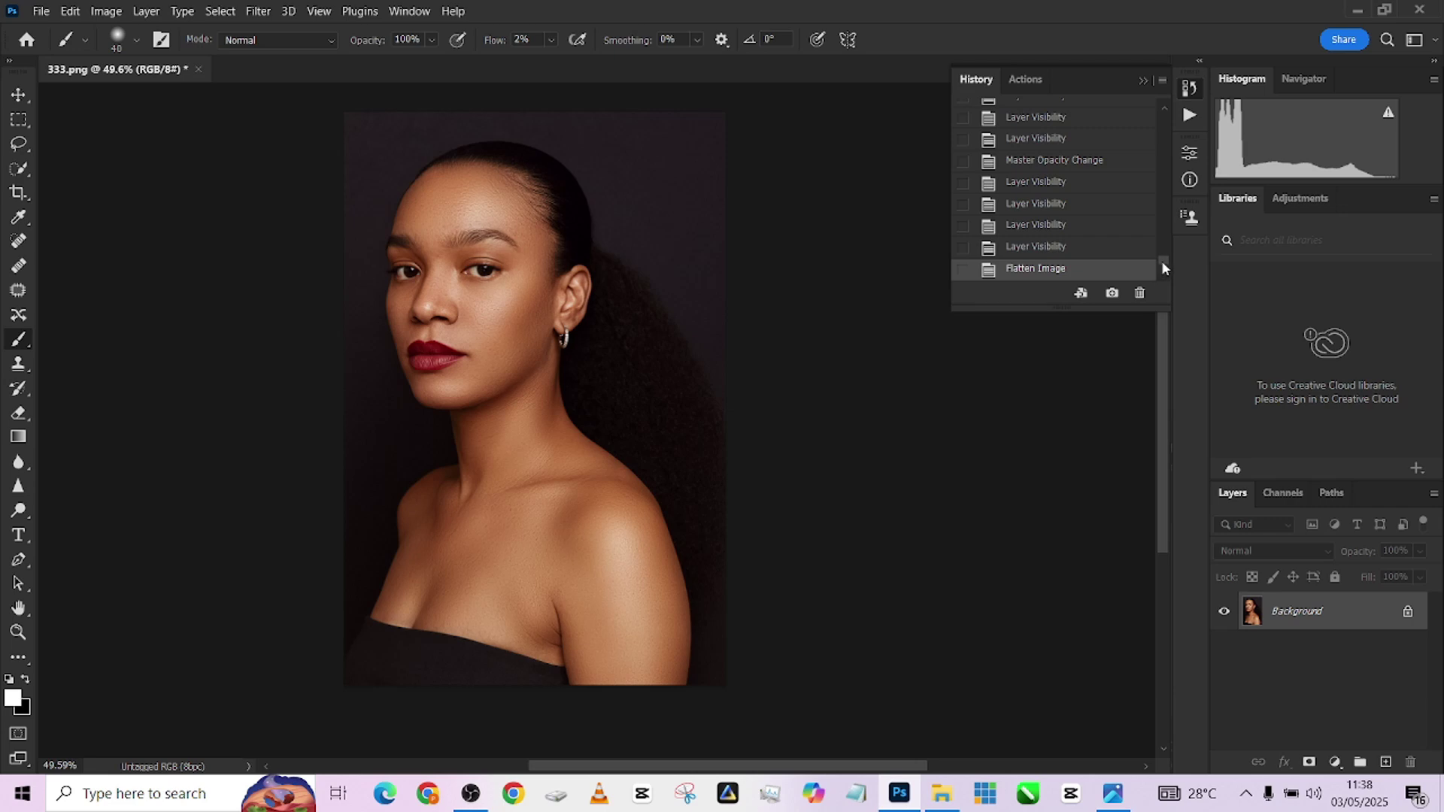
drag(1161, 260, 1169, 105)
drag(558, 461, 574, 479)
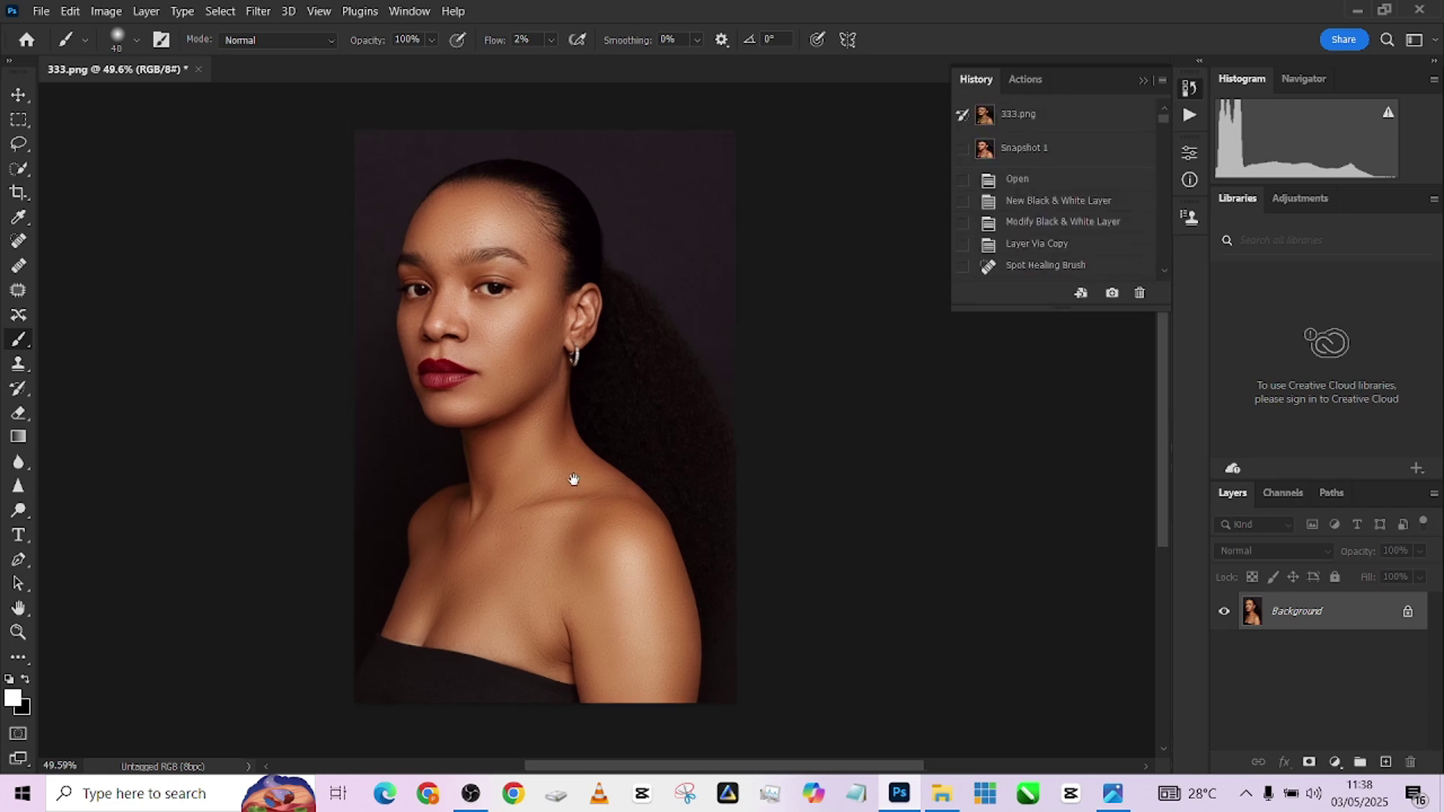
click(1028, 120)
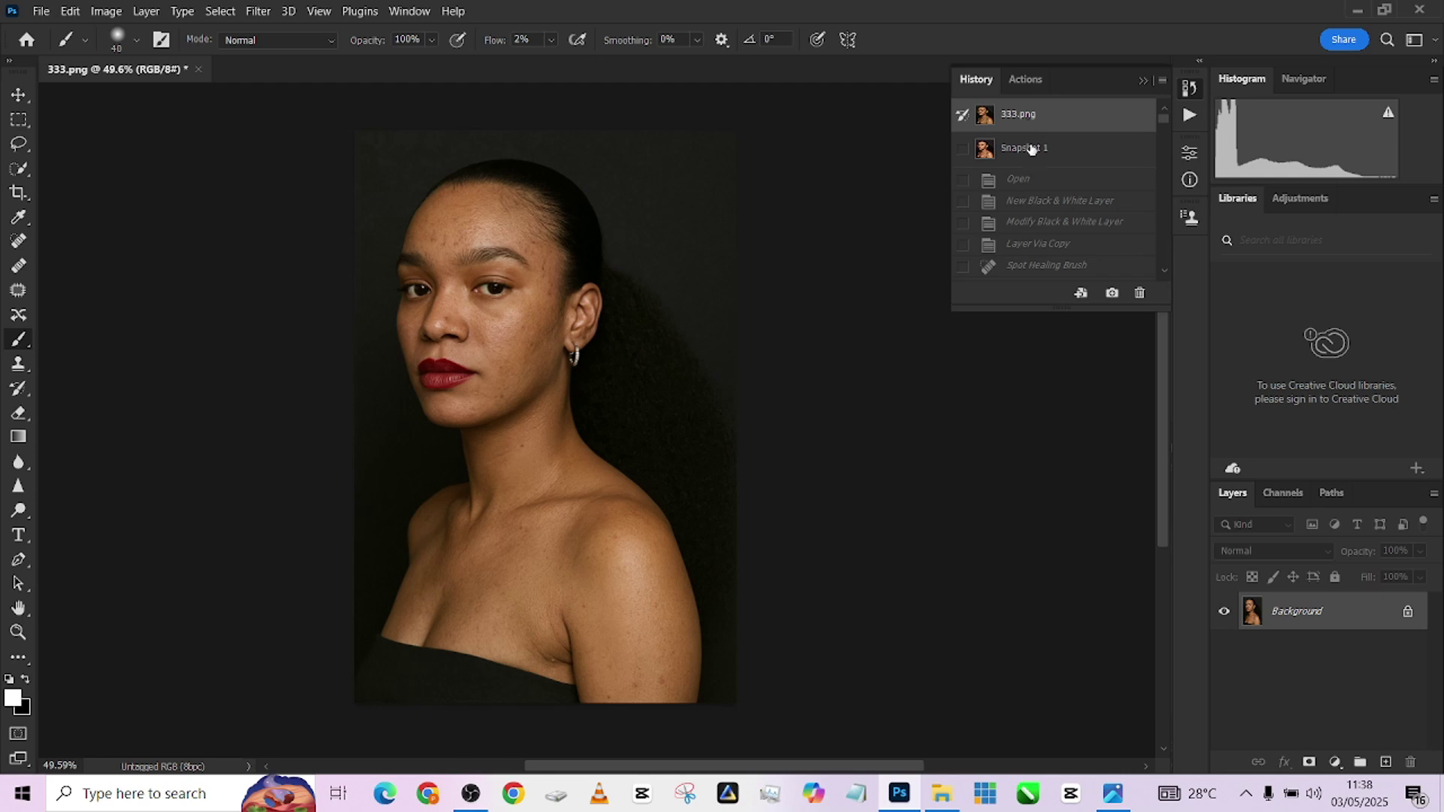
click(1030, 148)
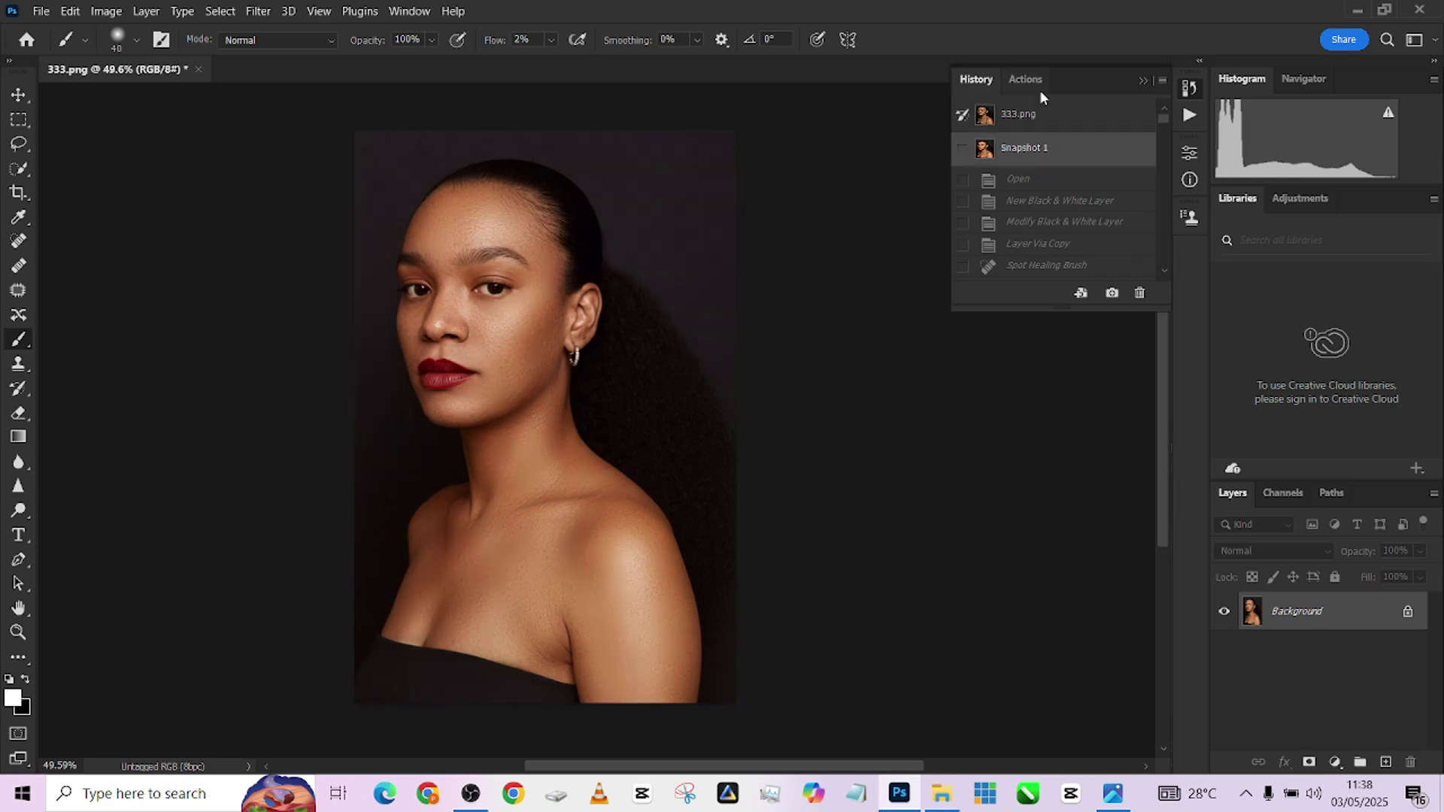
click(1048, 113)
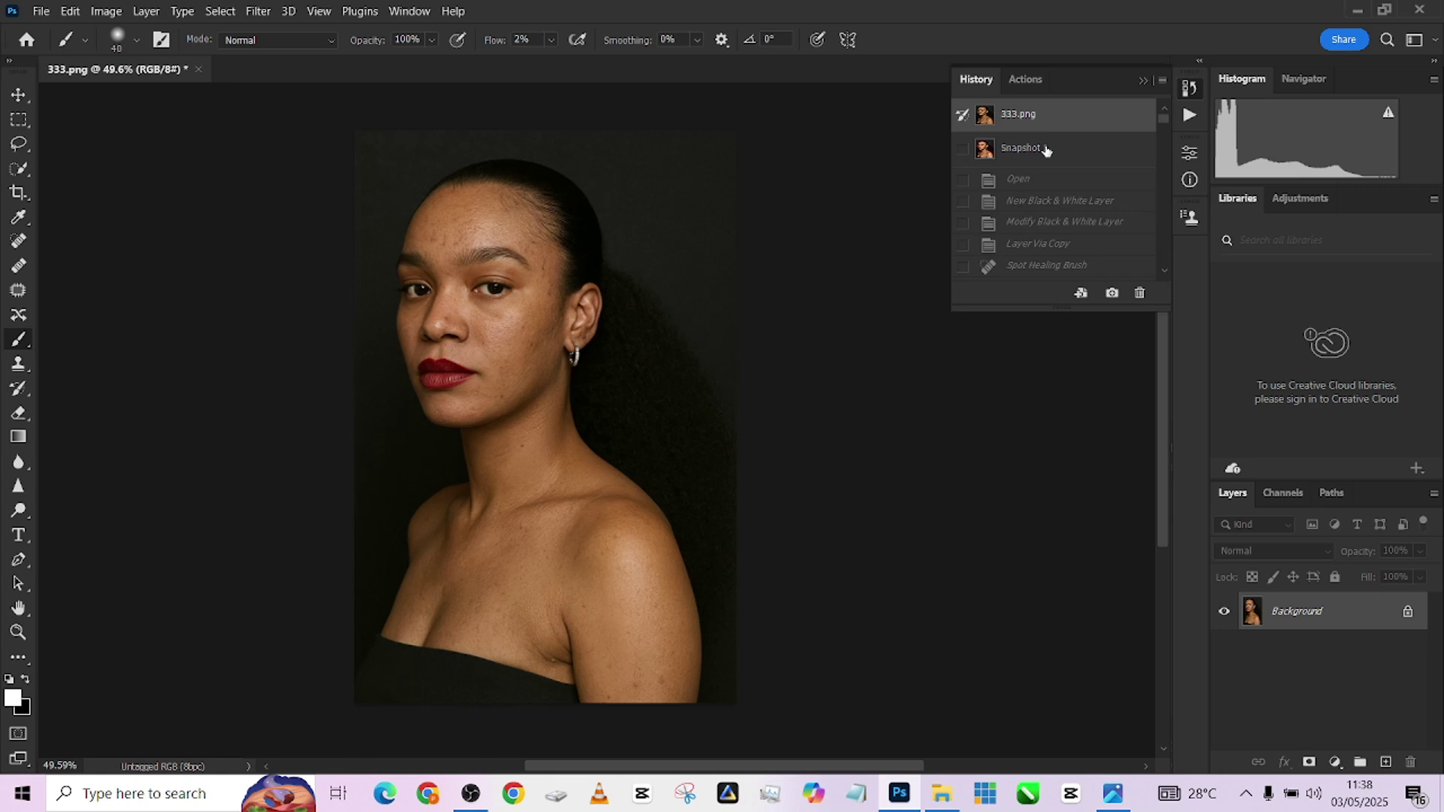
click(1045, 149)
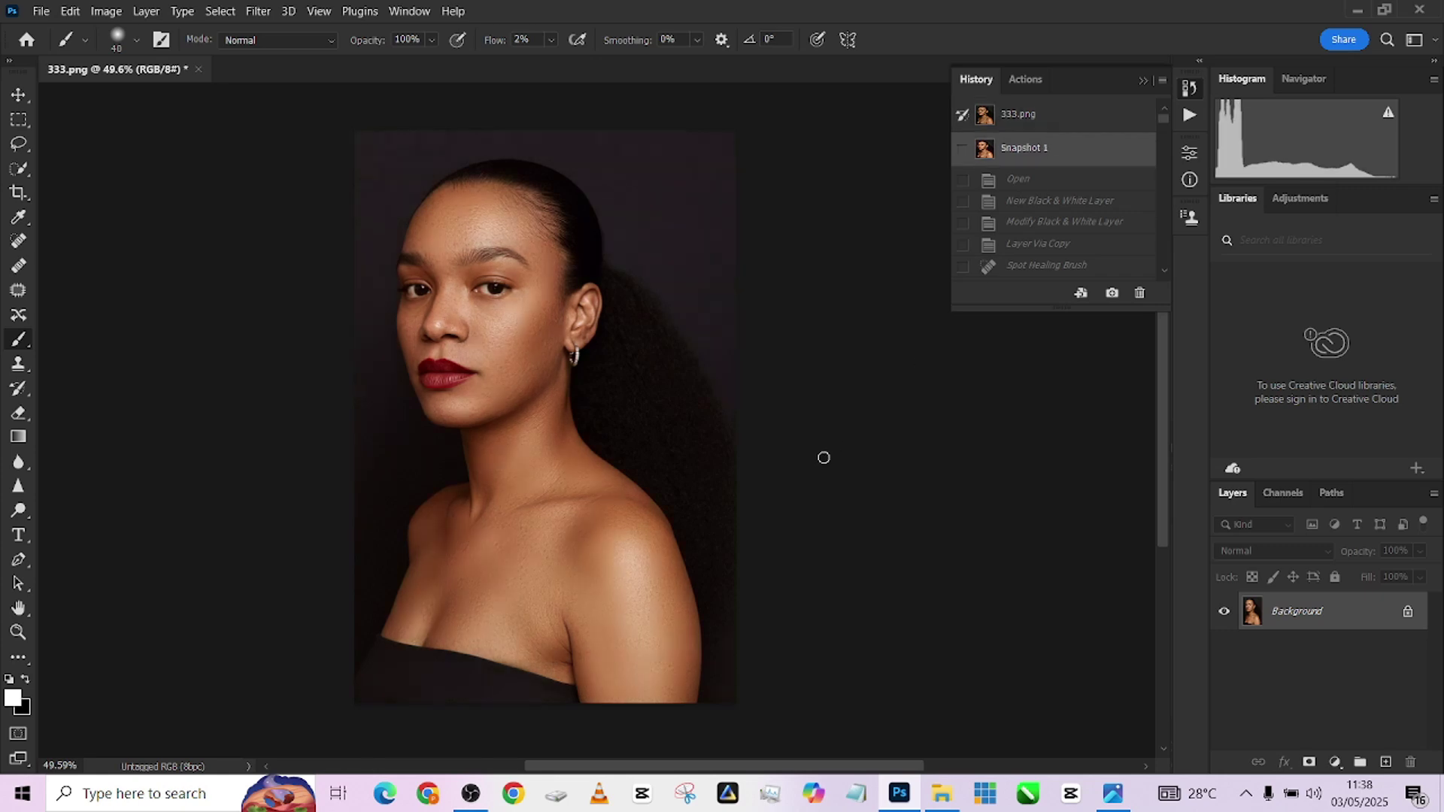